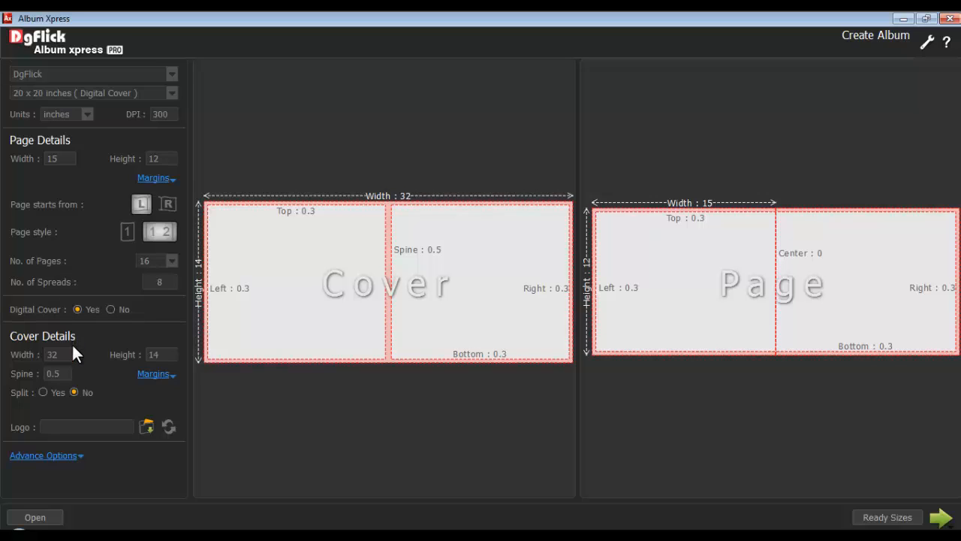
- Load Image (3) from the Cameo Image folder as the cover's cameo image, and reset it to empty
left_click(59, 456)
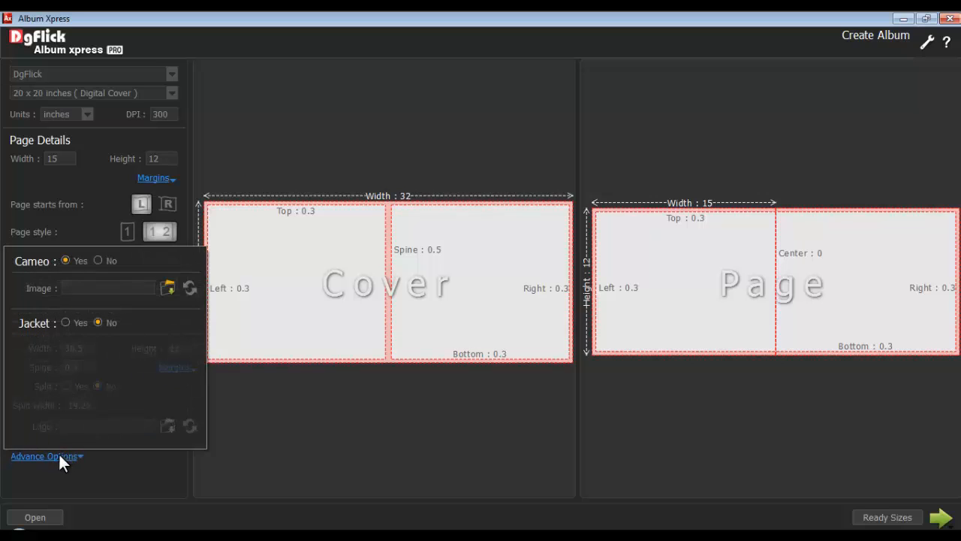
left_click(65, 260)
left_click(167, 289)
double_click(168, 265)
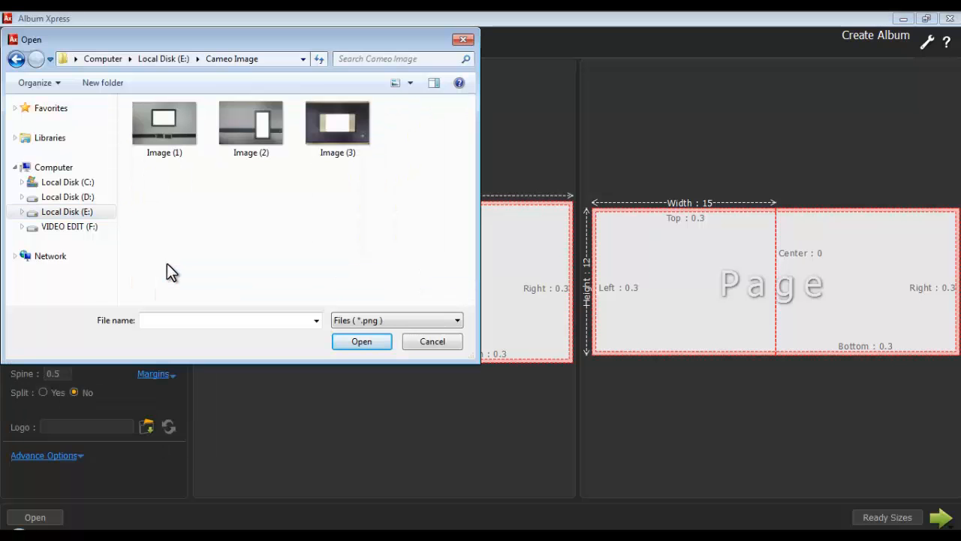
left_click(345, 139)
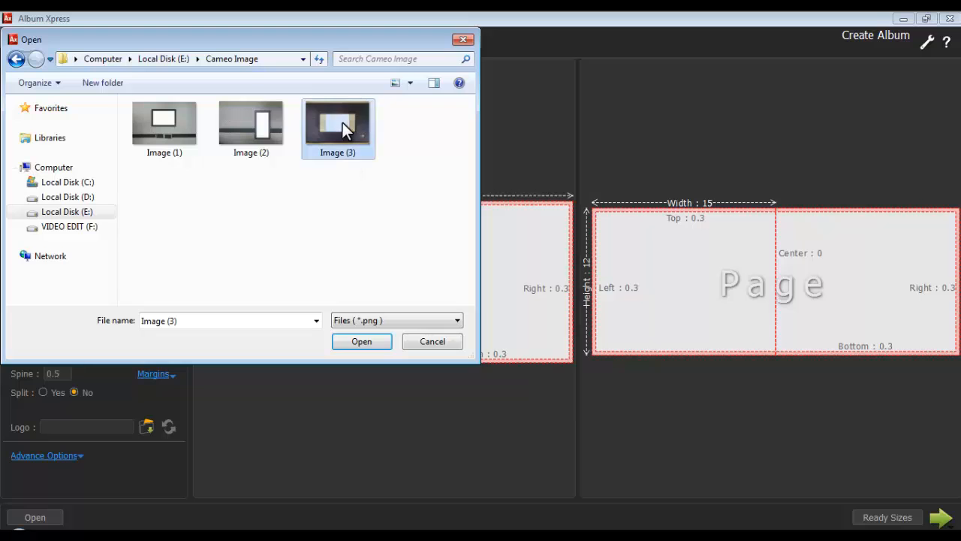
left_click(362, 342)
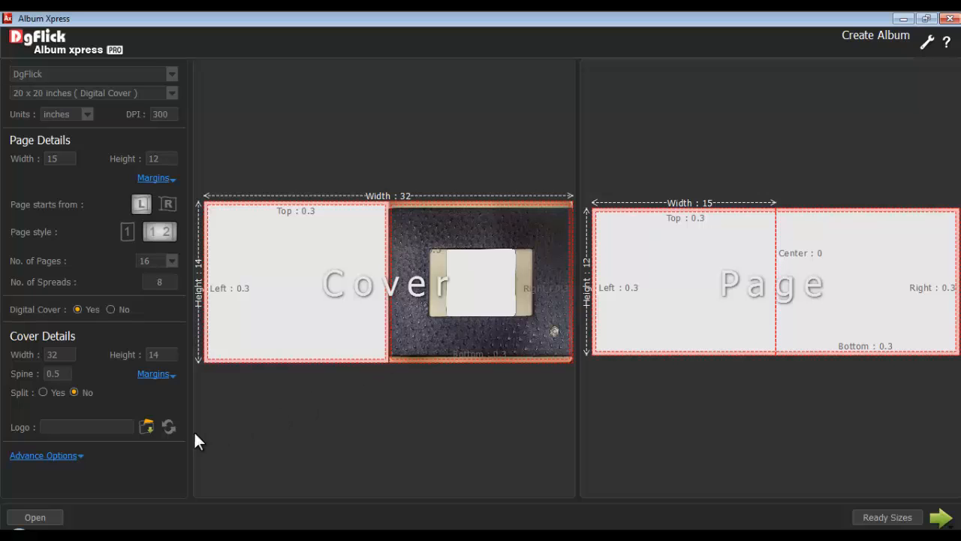
left_click(67, 457)
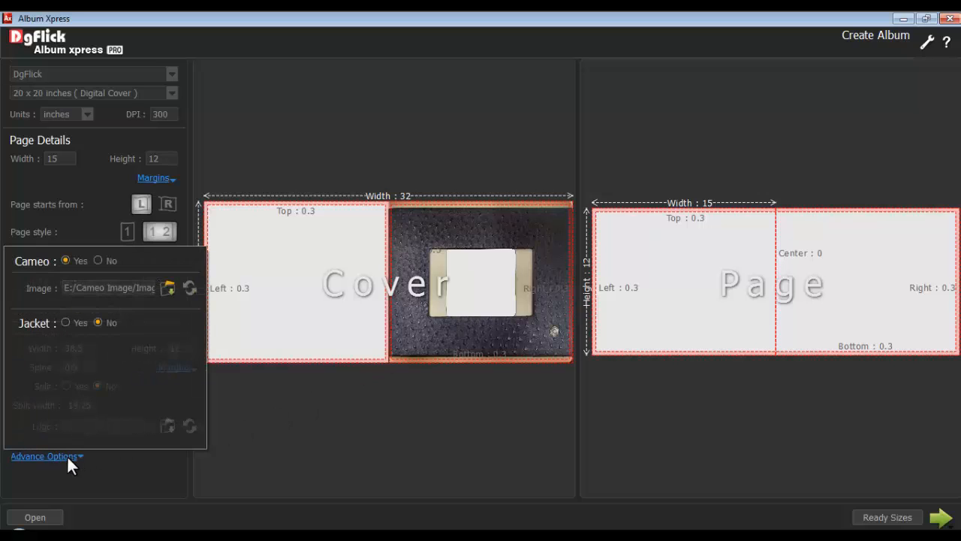
left_click(190, 290)
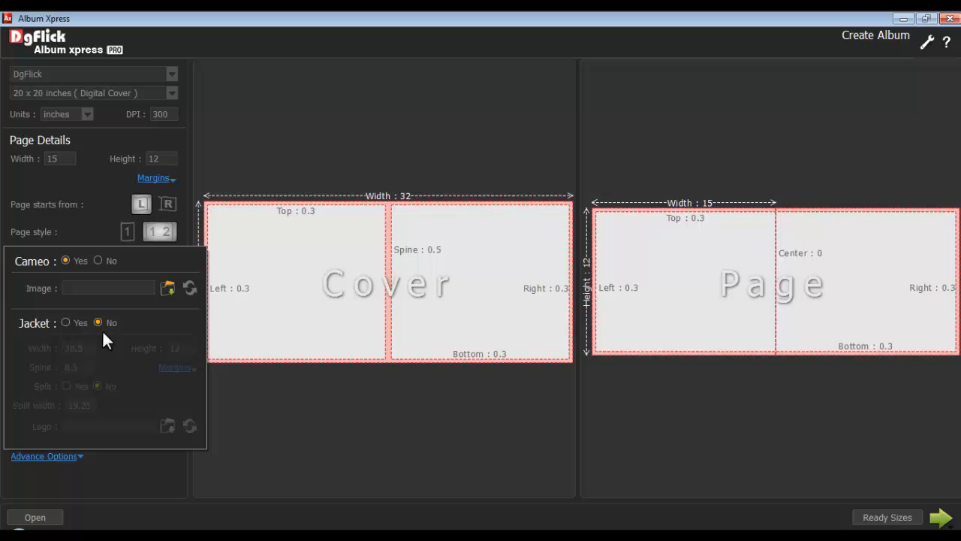
- Enable the album jacket and set its width to 32, height to 14 and spine to 1 inch
left_click(65, 320)
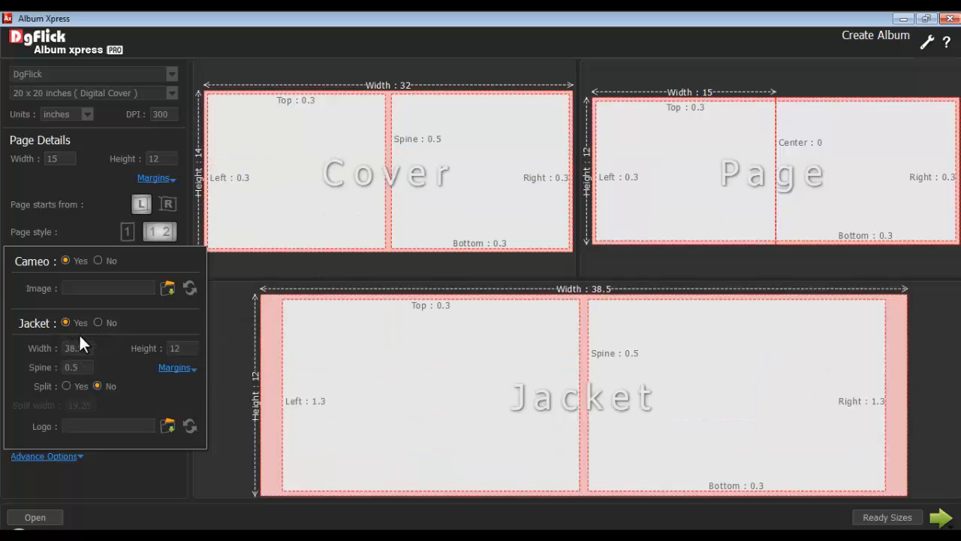
double_click(75, 347)
type("32")
double_click(173, 350)
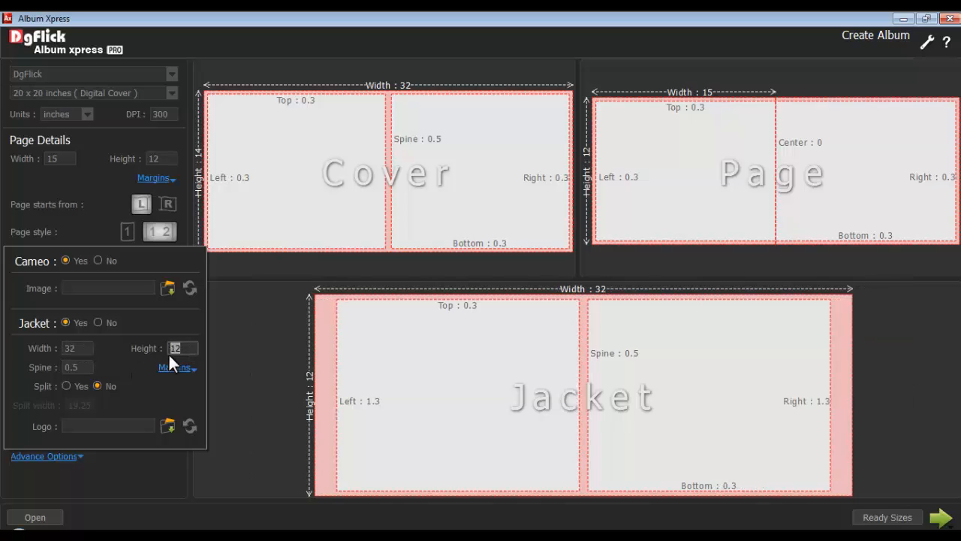
type("14")
double_click(69, 367)
type("1")
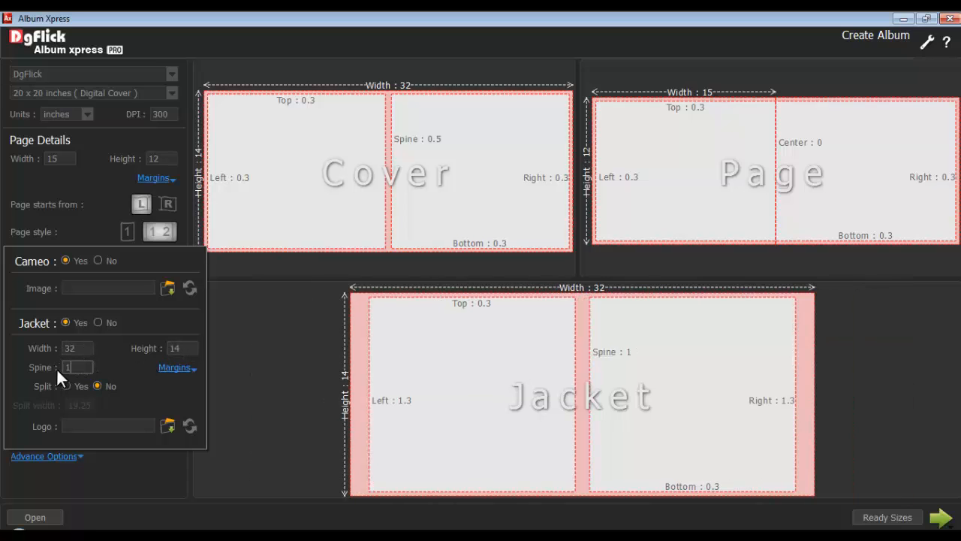
left_click(160, 366)
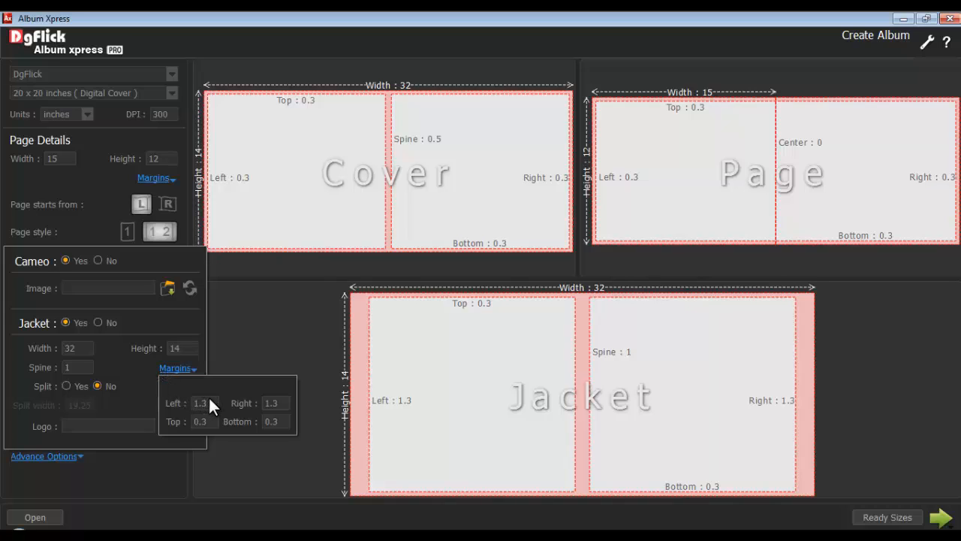
left_click(170, 365)
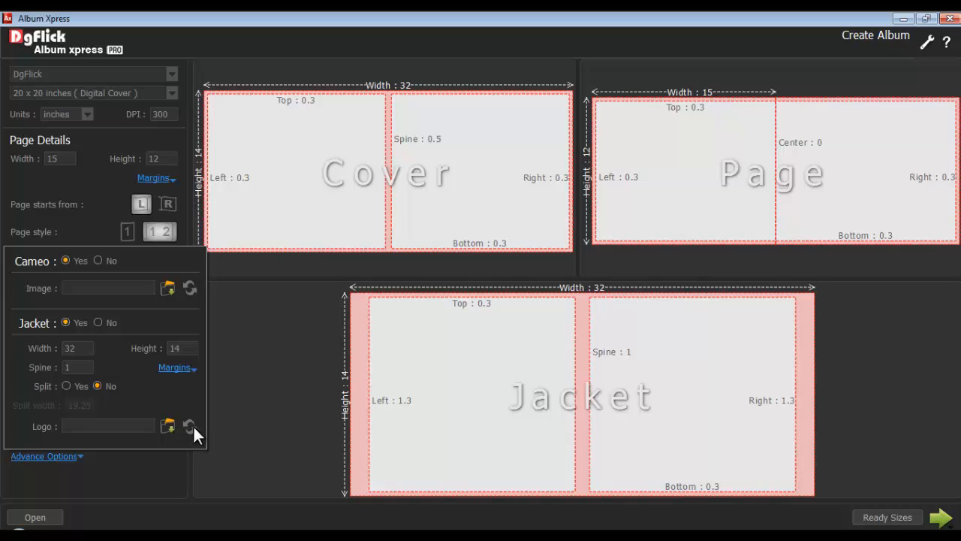
left_click(54, 458)
- Create the album MyAlbum-001 in Manual mode and go to its cover spread
left_click(941, 517)
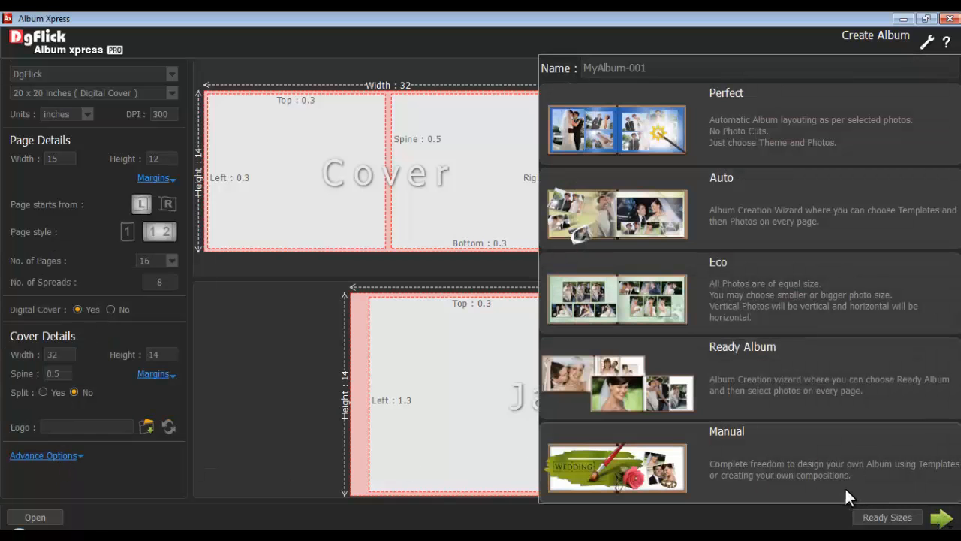
left_click(756, 460)
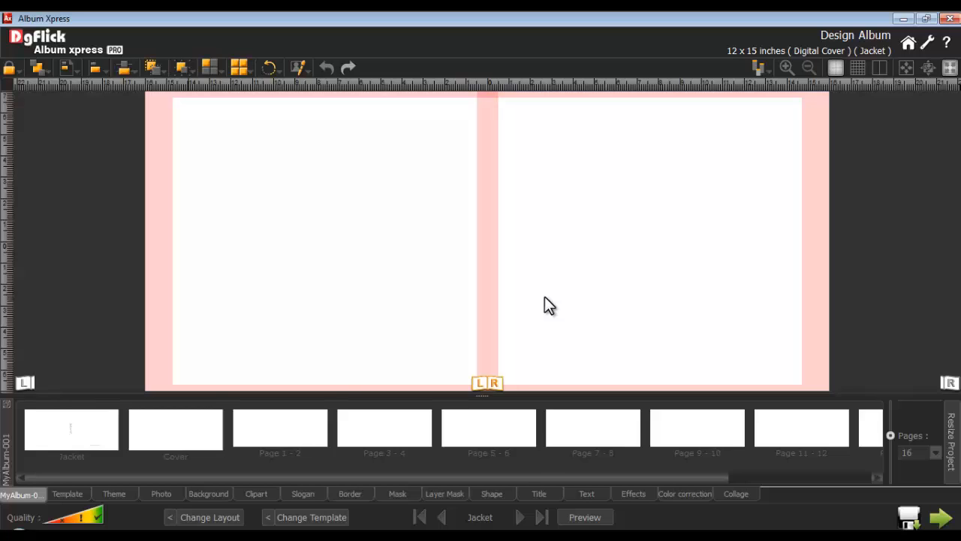
left_click(518, 517)
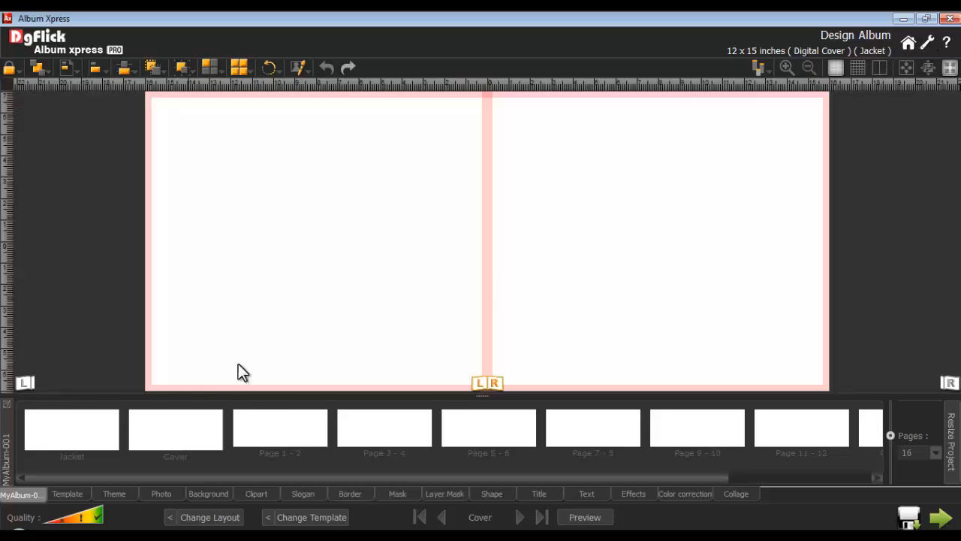
- Dock the MyAlbum-001 pages panel vertically beside the canvas and accept the selected workspace layout in the preferences
left_click_drag(8, 444, 1, 230)
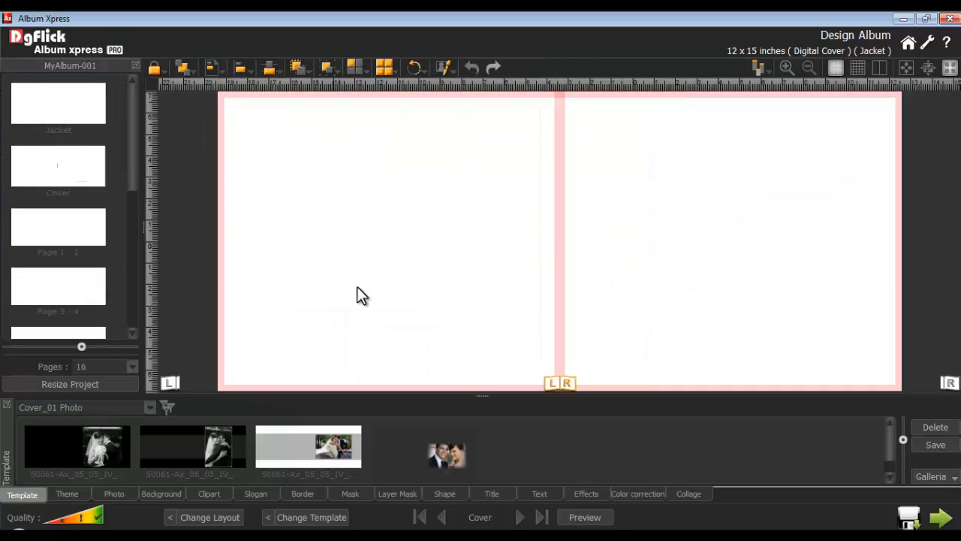
left_click(927, 44)
left_click(407, 319)
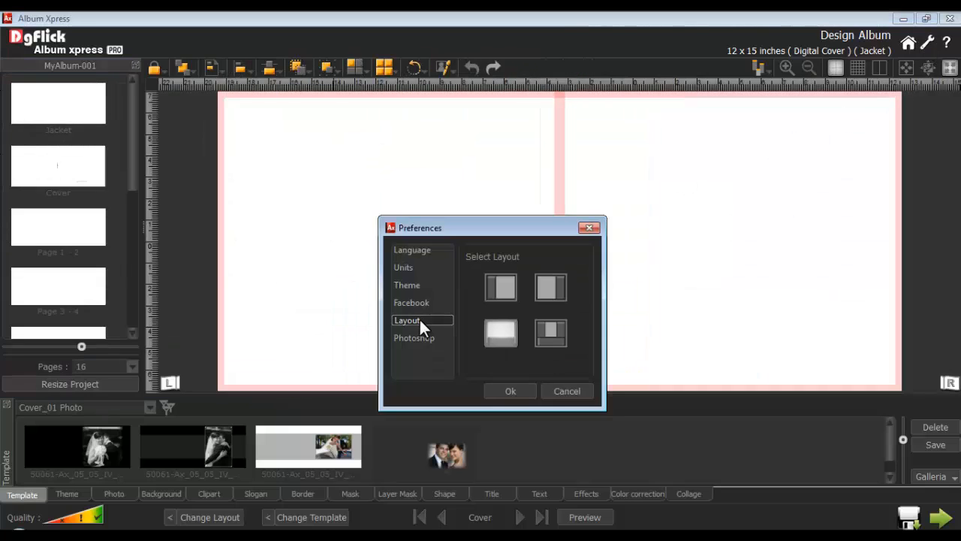
left_click(515, 389)
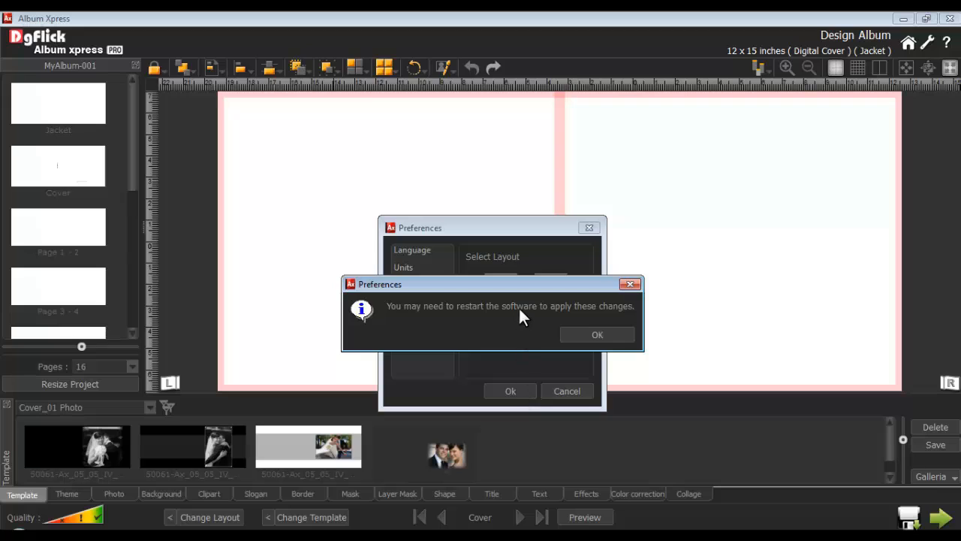
left_click(597, 335)
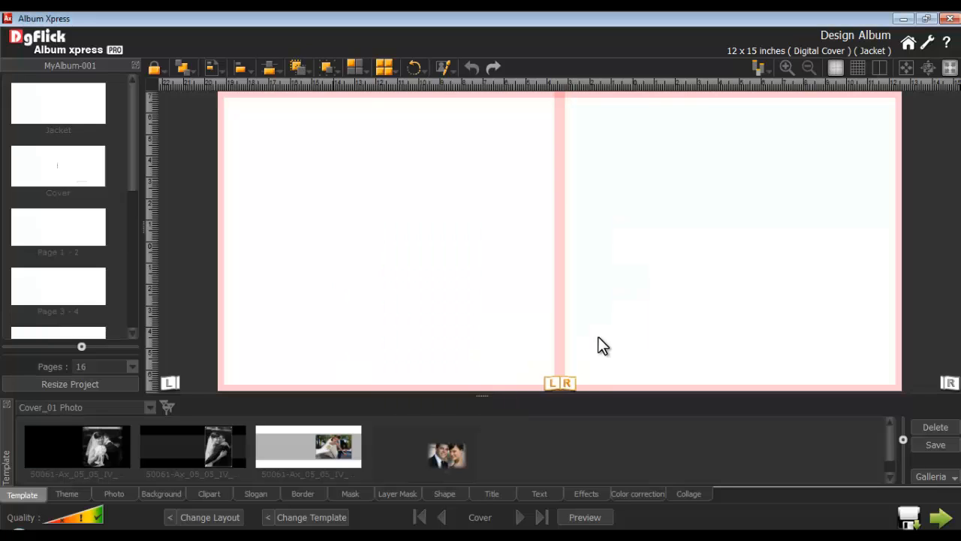
- Hide the MyAlbum-001 pages panel and switch the design area to full screen
left_click(761, 67)
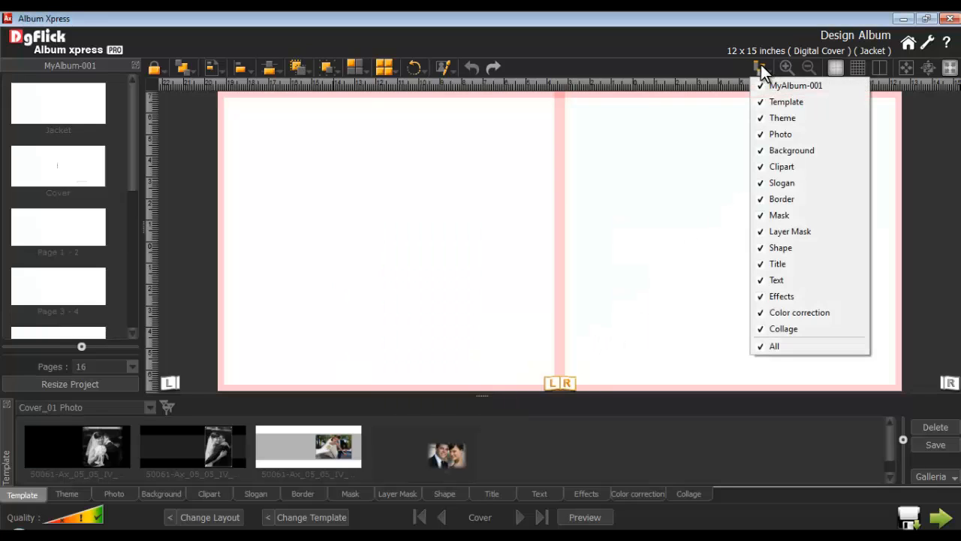
left_click(761, 84)
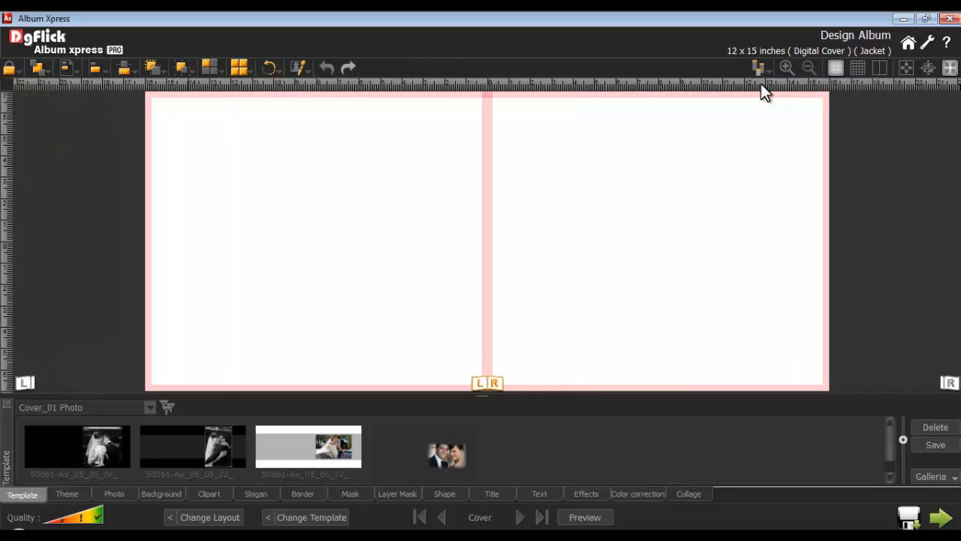
left_click(949, 66)
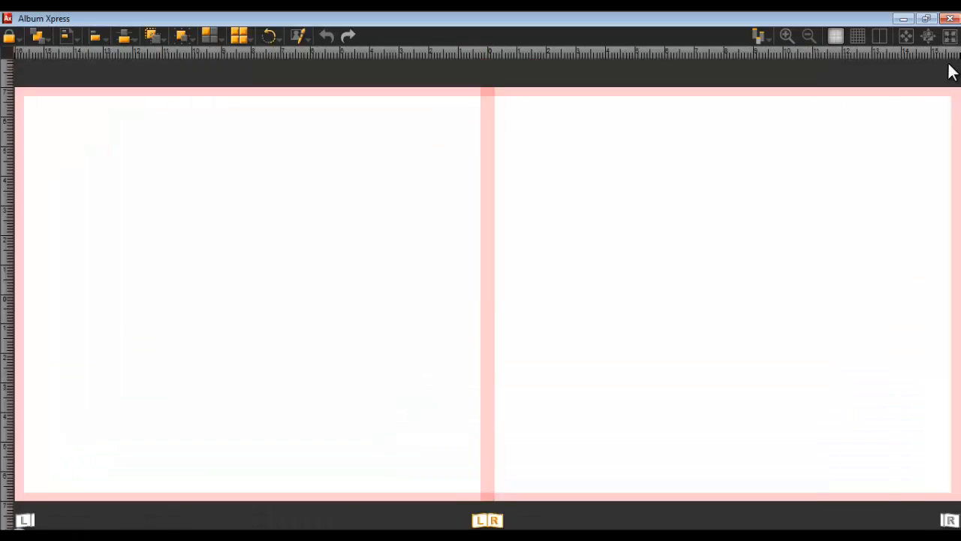
- Show the MyAlbum-001 and Template panels in the full-screen view, and hide the Template panel again
left_click(761, 34)
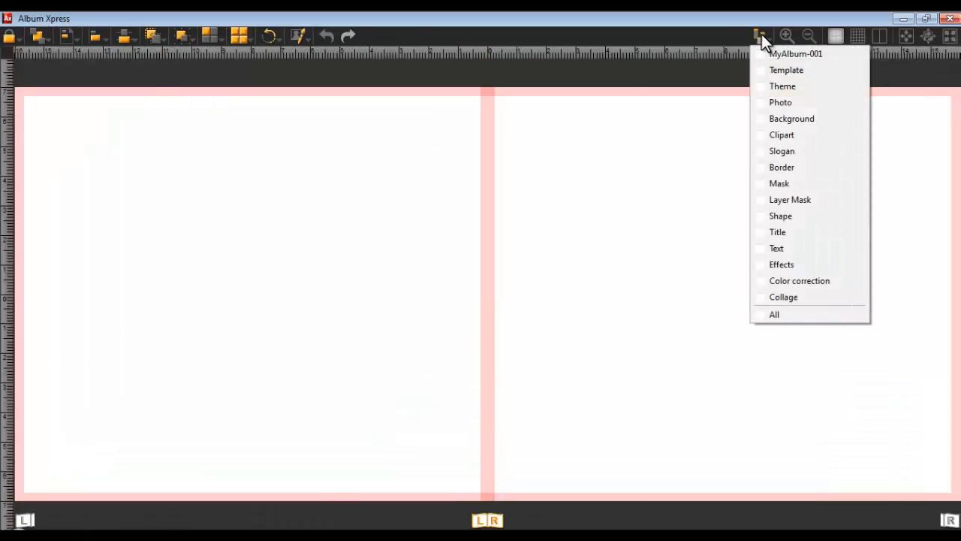
left_click(761, 53)
left_click(760, 34)
left_click(765, 70)
left_click(761, 35)
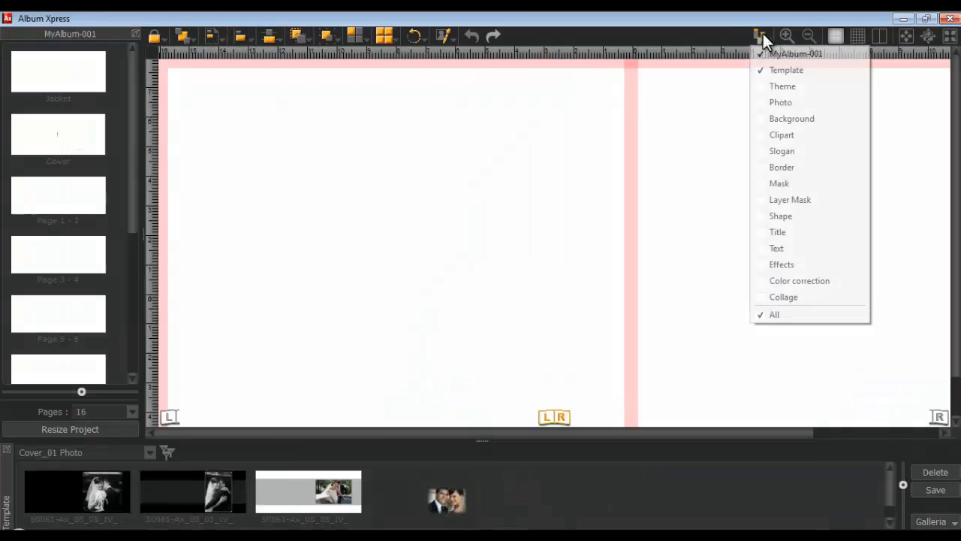
left_click(763, 68)
- Exit full screen and dock the MyAlbum-001 pages panel with the other panels below the canvas
left_click(949, 34)
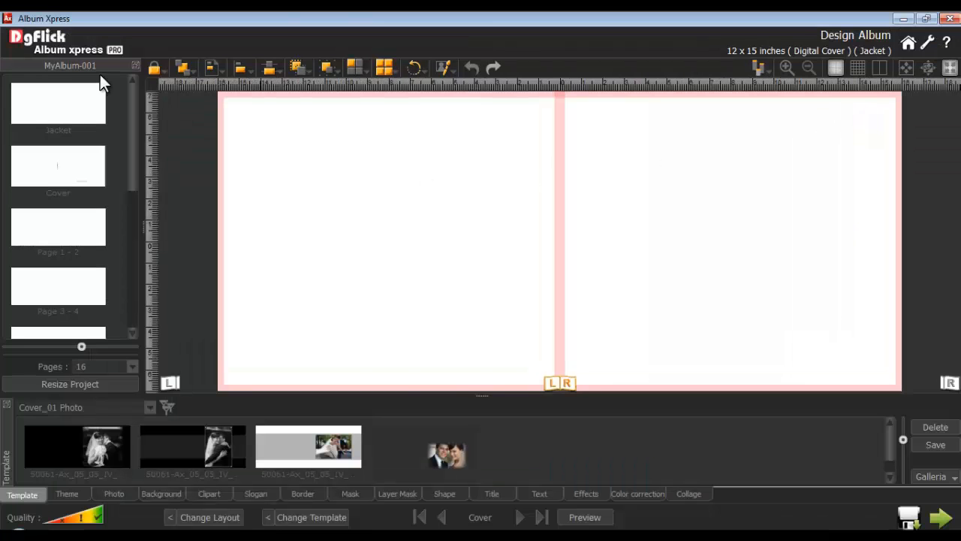
left_click_drag(100, 74, 198, 422)
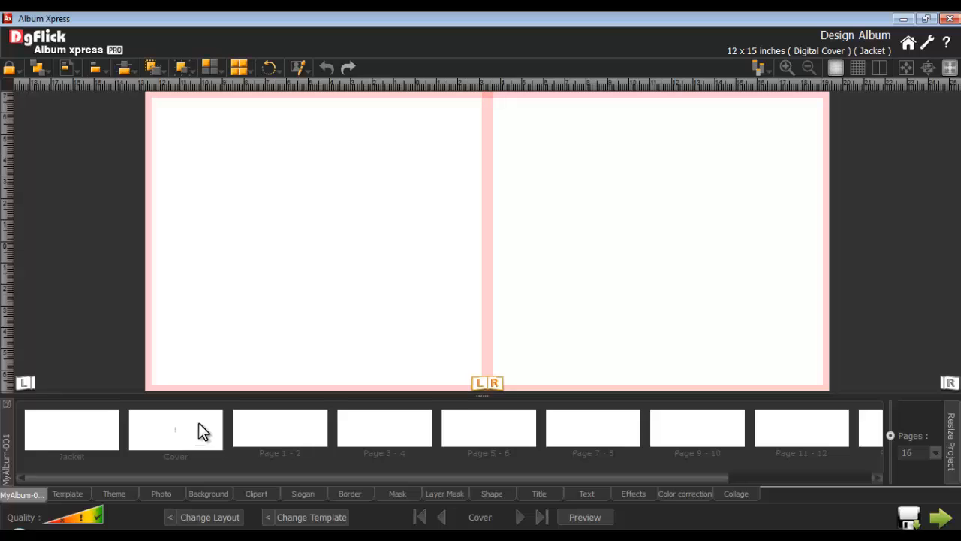
- Enlarge the photo thumbnails and add the portrait photo of the couple standing under the trees to the cover
left_click(160, 496)
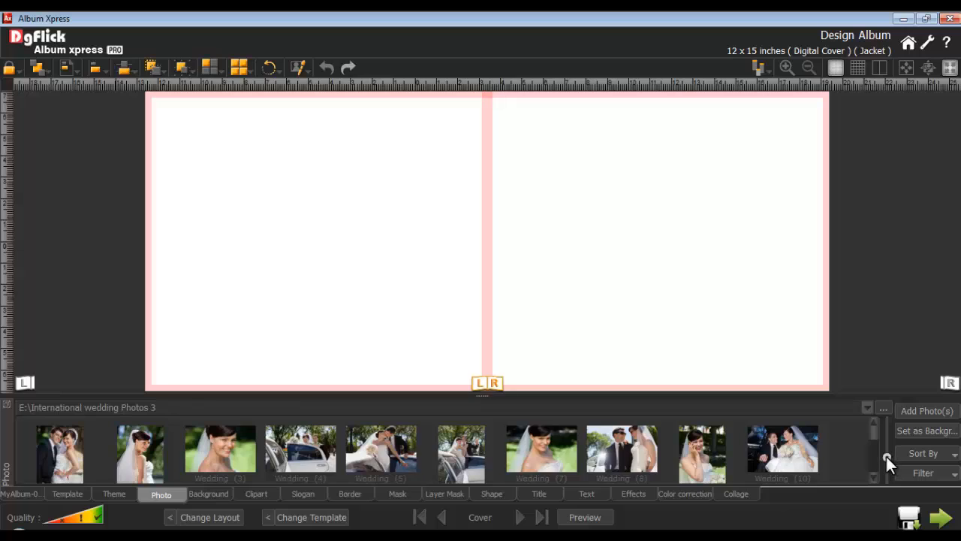
left_click_drag(887, 456, 888, 445)
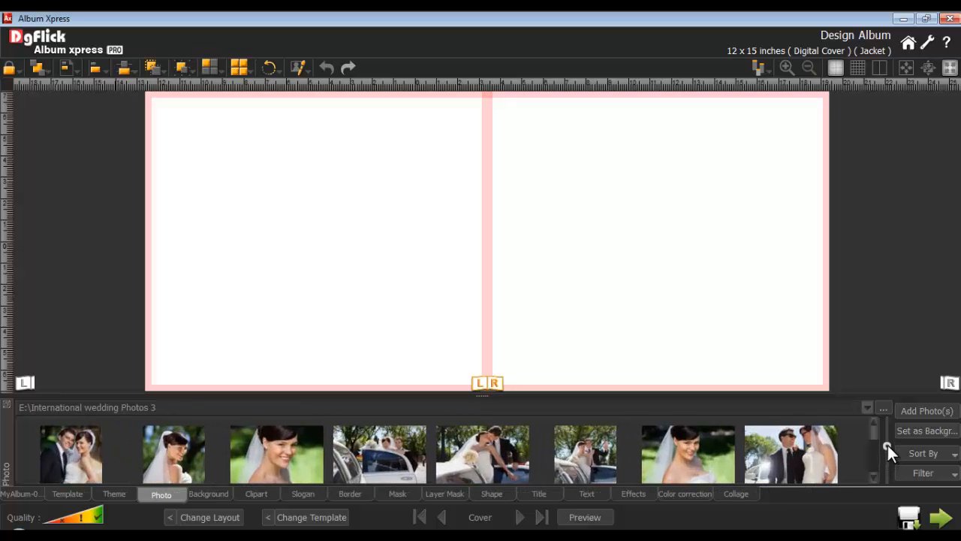
left_click(944, 455)
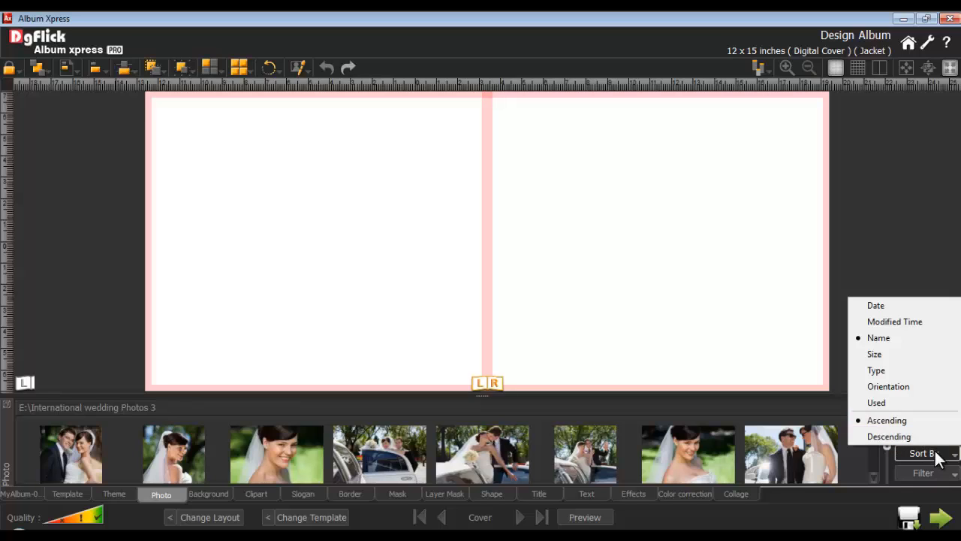
left_click(910, 449)
left_click_drag(876, 434, 866, 455)
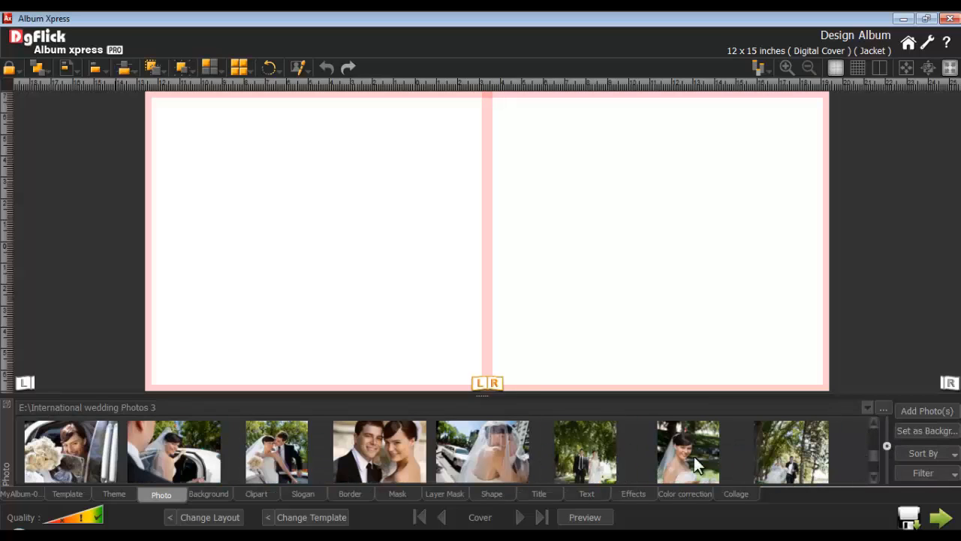
double_click(595, 448)
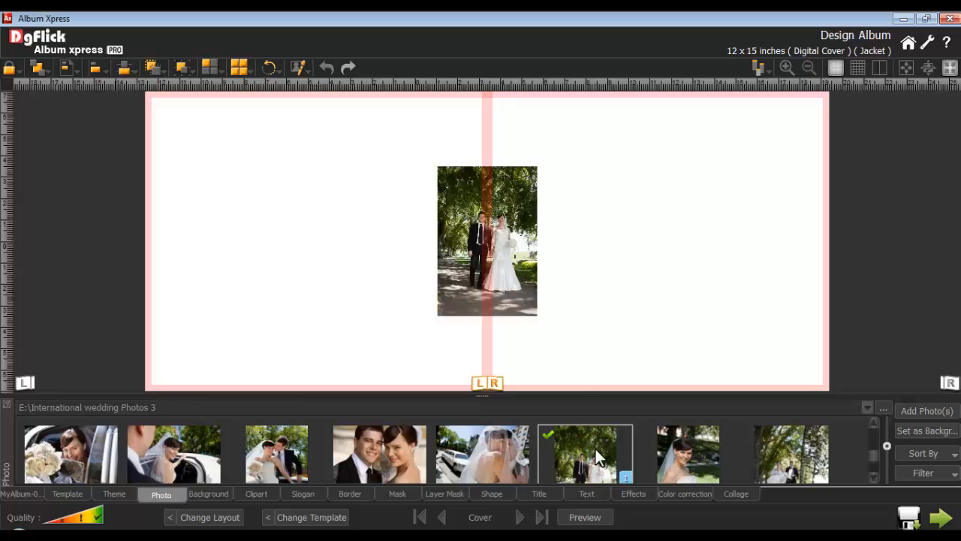
- Enlarge the couple's photo and position it on the cover's right half, aligned to the right page edge
left_click(511, 238)
left_click_drag(534, 317, 603, 379)
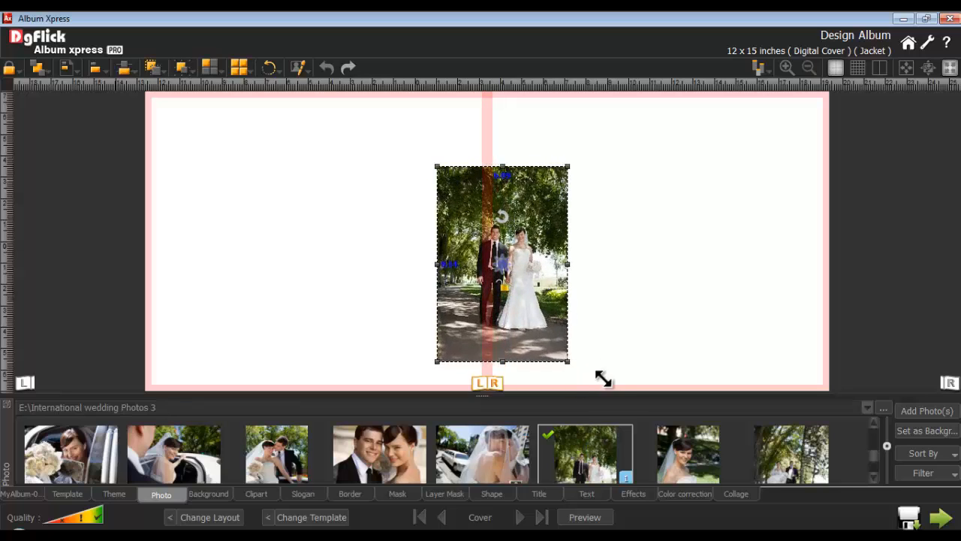
left_click_drag(557, 333, 790, 264)
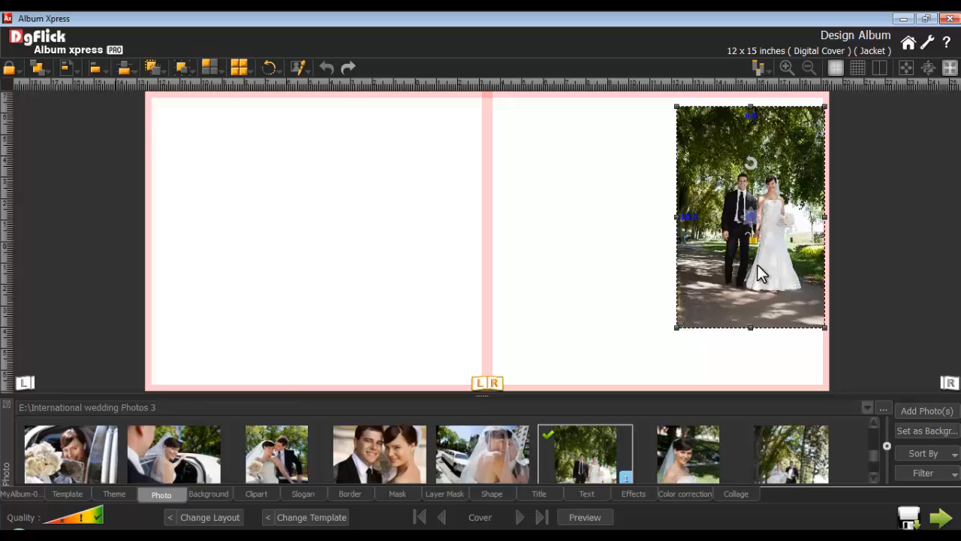
left_click(72, 69)
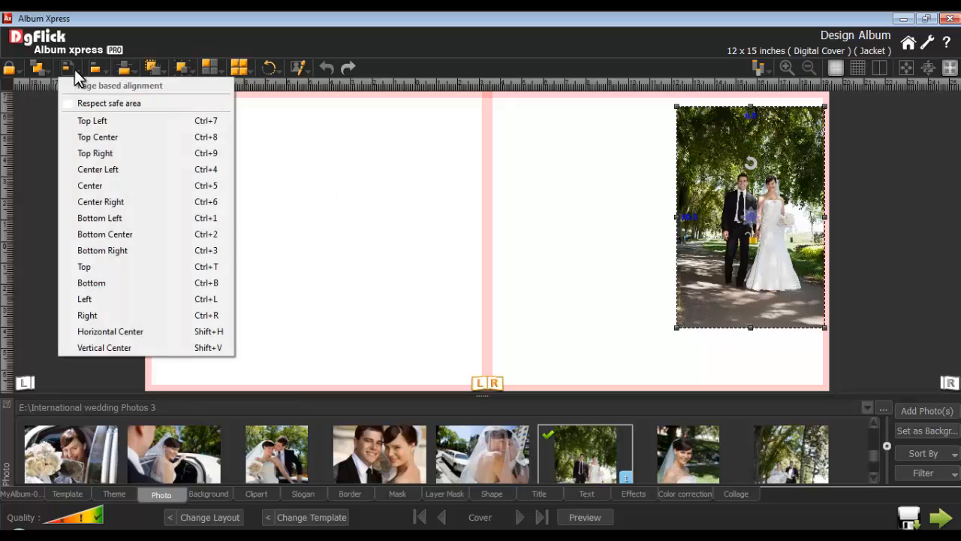
left_click(101, 317)
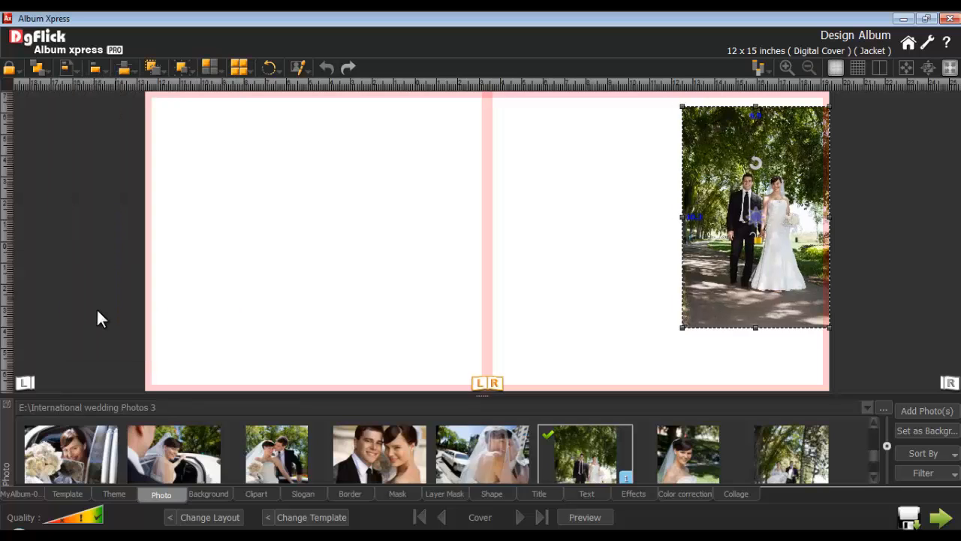
- Stretch the photo frame to the cover's full height and zoom in on the couple inside the frame
left_click_drag(757, 328, 756, 391)
left_click_drag(755, 105, 756, 91)
scroll(802, 226, "up", 5)
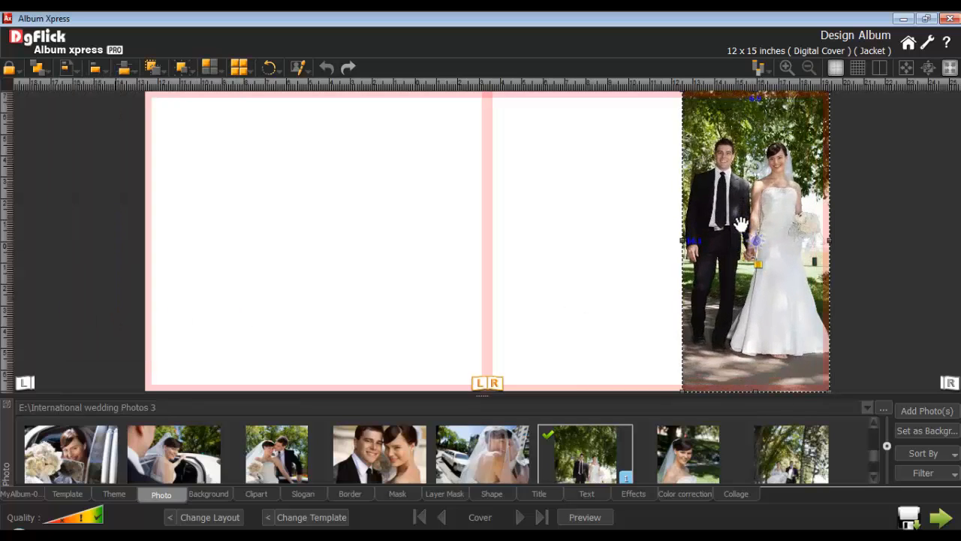
- Widen the couple's photo frame toward the spine, reposition the couple inside it and hide the pink margin guides
left_click_drag(682, 241, 648, 240)
left_click_drag(785, 244, 728, 239)
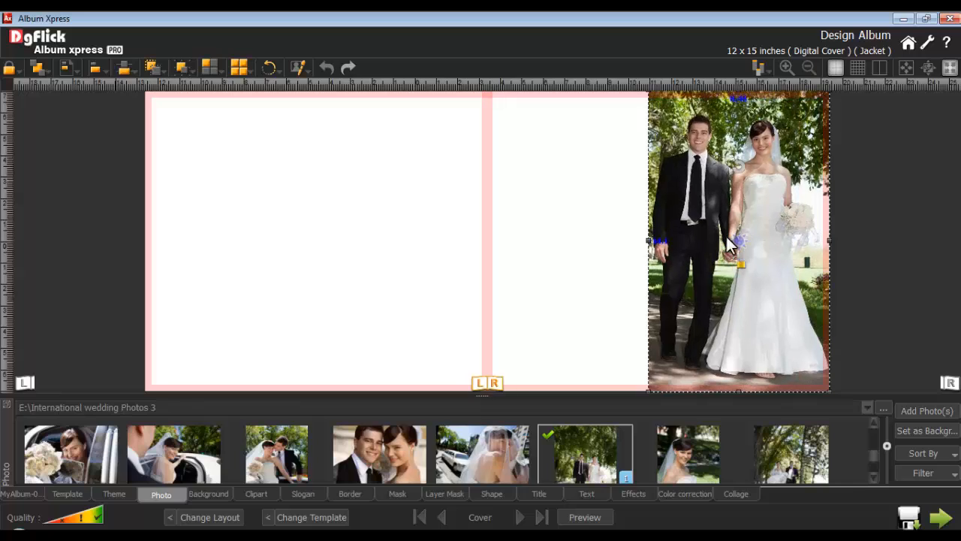
left_click(837, 68)
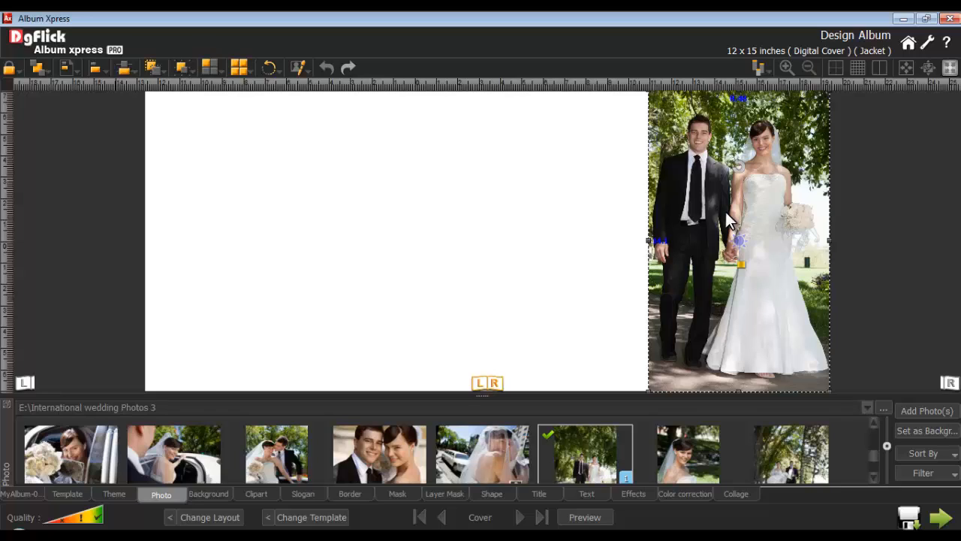
- Colour-correct the couple's photo with brightness -8, contrast -2, gamma 8, red -6, green -12 and blue 8
left_click(684, 492)
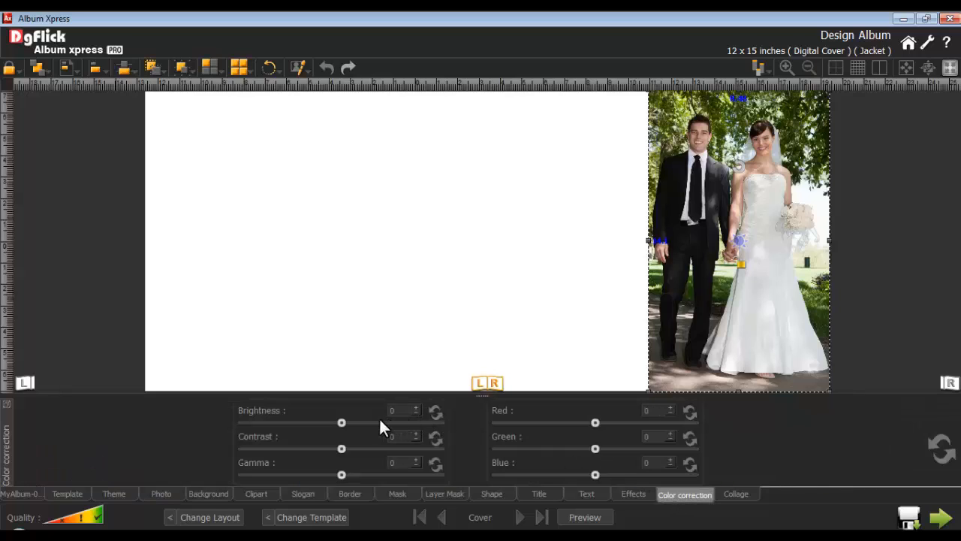
left_click_drag(342, 422, 339, 448)
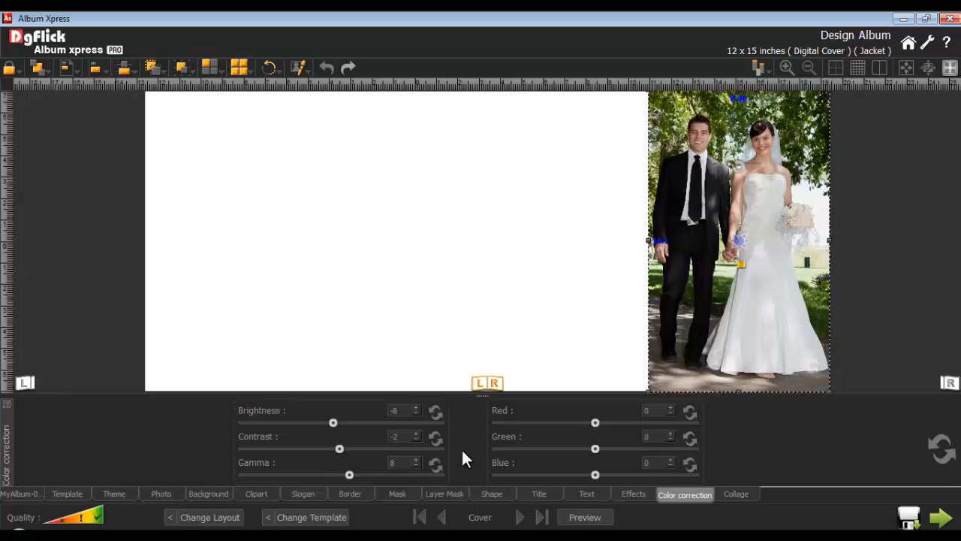
left_click_drag(594, 422, 583, 449)
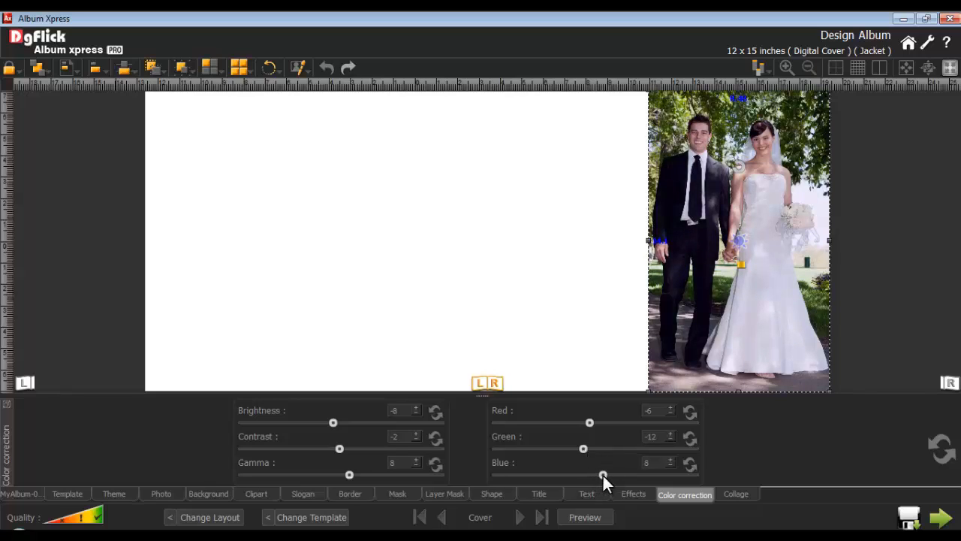
left_click(506, 248)
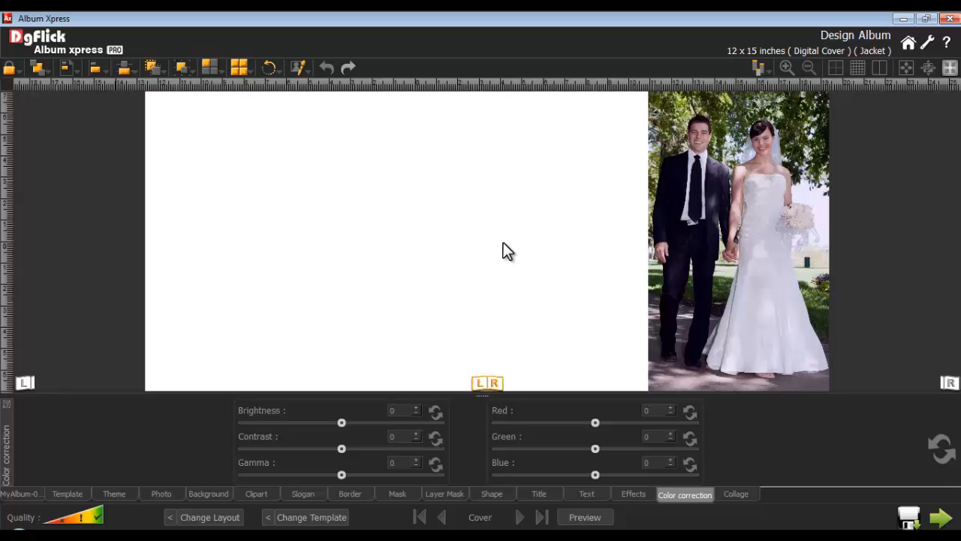
- Add a square shape, enlarge it to the cover's full height and place it against the left page edge
left_click(489, 494)
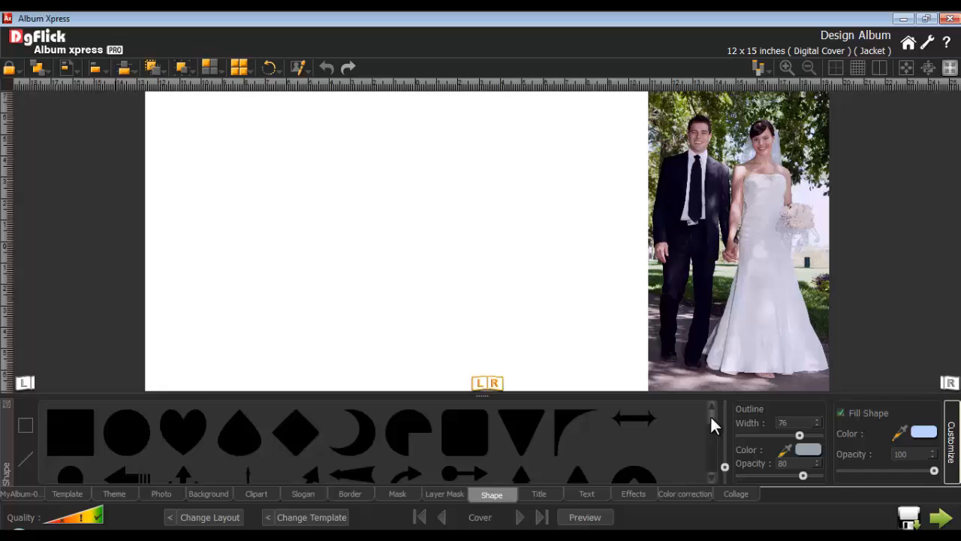
mouse_move(711, 414)
left_mouse_down()
mouse_move(699, 453)
mouse_move(710, 446)
mouse_move(709, 409)
left_mouse_up()
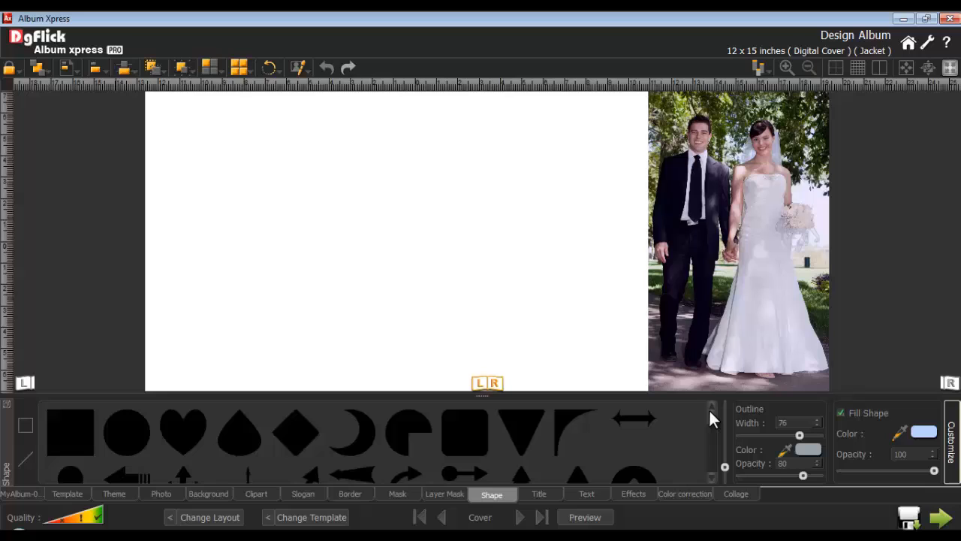
left_click(66, 426)
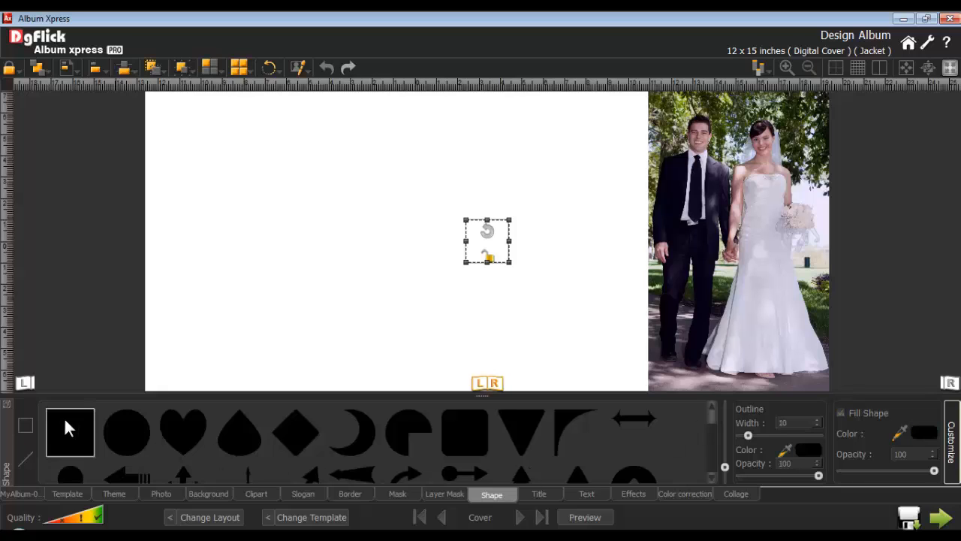
left_click_drag(465, 262, 391, 337)
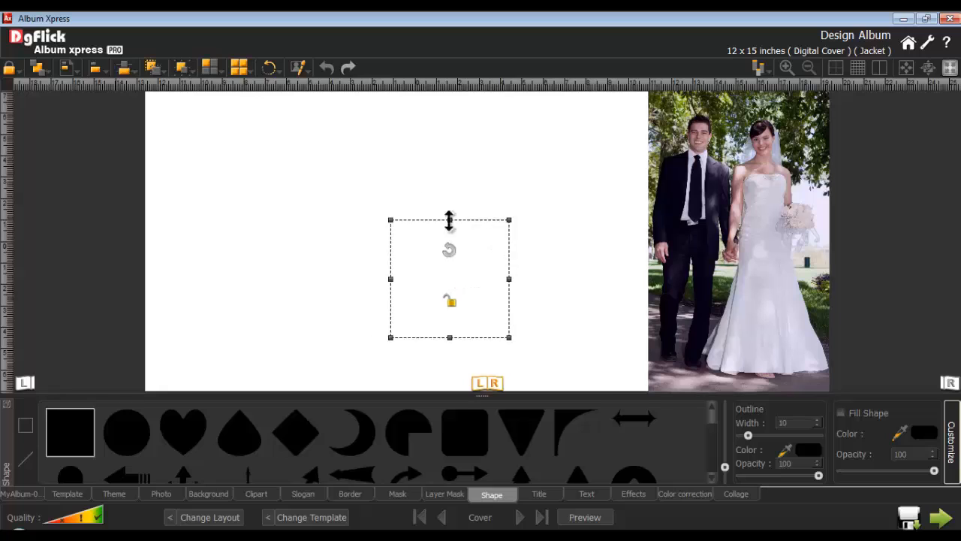
left_click_drag(449, 218, 449, 101)
left_click_drag(449, 337, 444, 384)
left_click_drag(439, 315, 279, 407)
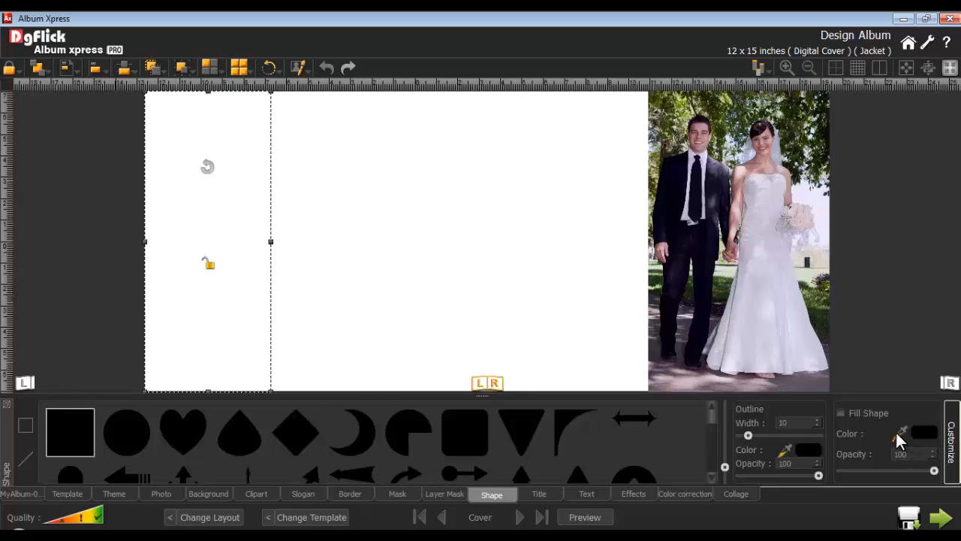
- Turn on the fill for the rectangle and colour it light blue
left_click(841, 413)
left_click(841, 413)
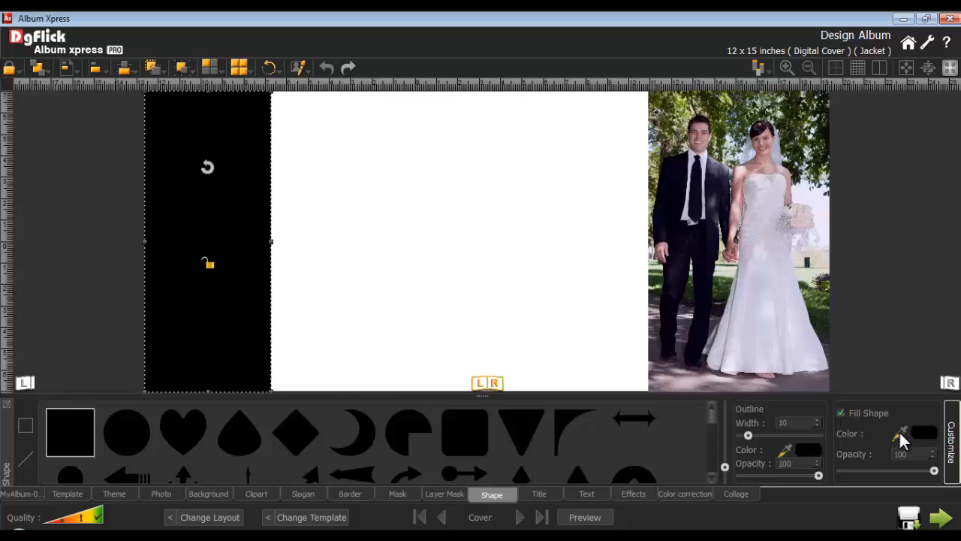
left_click(925, 434)
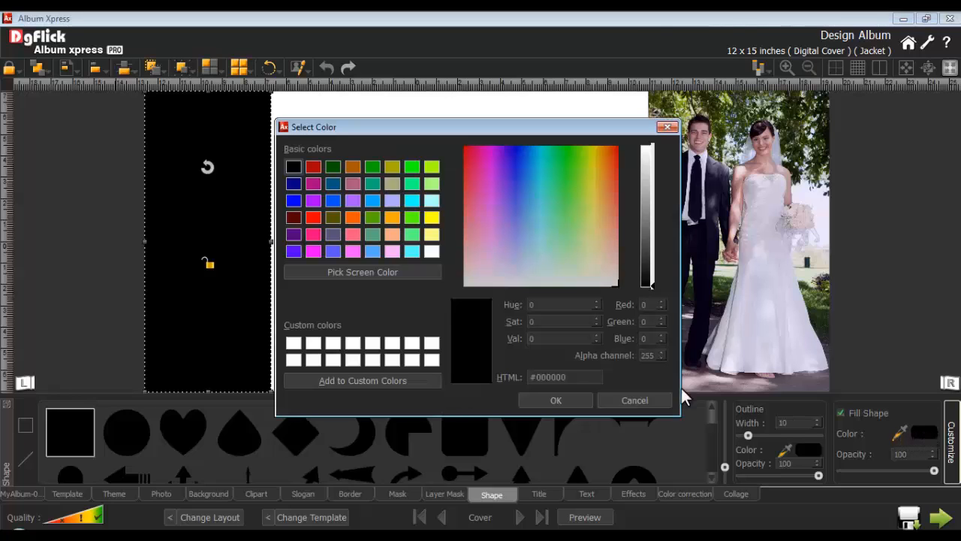
left_click(367, 248)
left_click(548, 399)
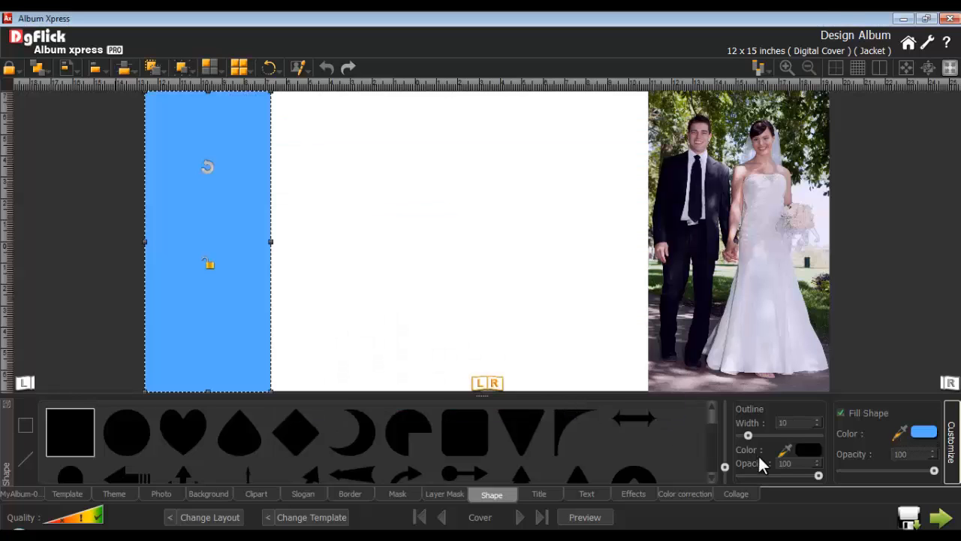
- Give the rectangle a darker blue outline of width 75 and extend its outer side past the left page edge
double_click(784, 463)
left_click(796, 436)
left_click(809, 451)
left_click(663, 197)
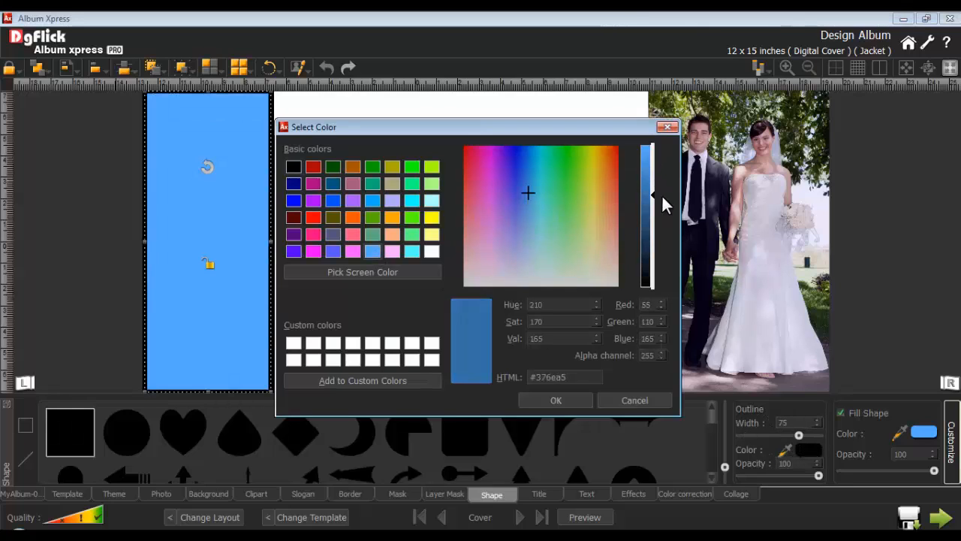
left_click(556, 400)
left_click_drag(147, 242, 129, 243)
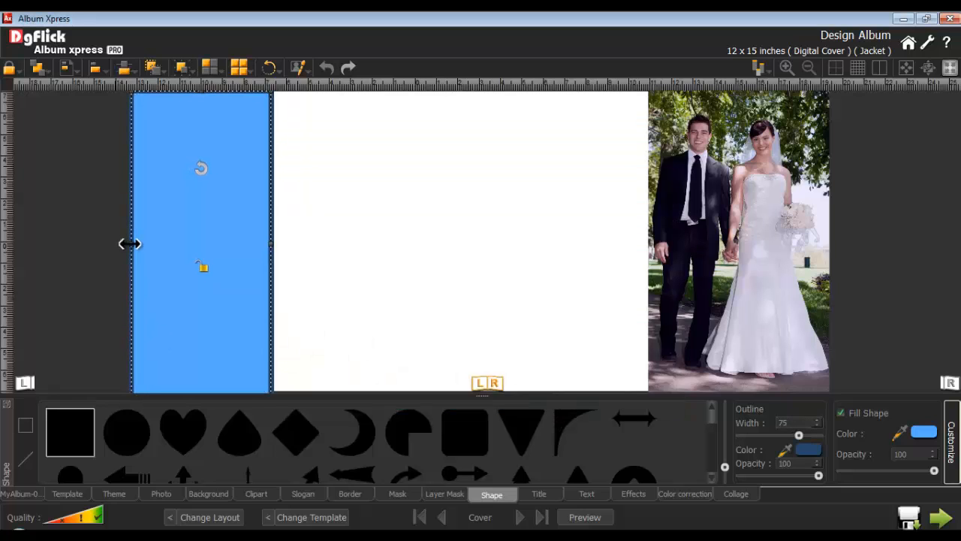
- Recolour the rectangle with fill #aaaaff and a darker shade of it for the outline, and shift it further past the left page edge
left_click(923, 432)
left_click(392, 201)
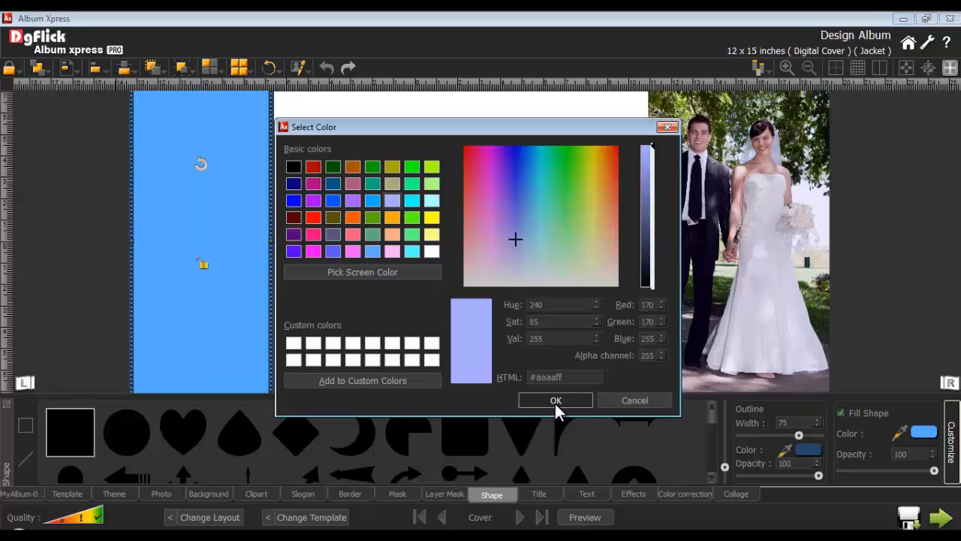
left_click(556, 400)
left_click(809, 449)
left_click(392, 200)
left_click_drag(650, 177, 643, 212)
left_click(556, 400)
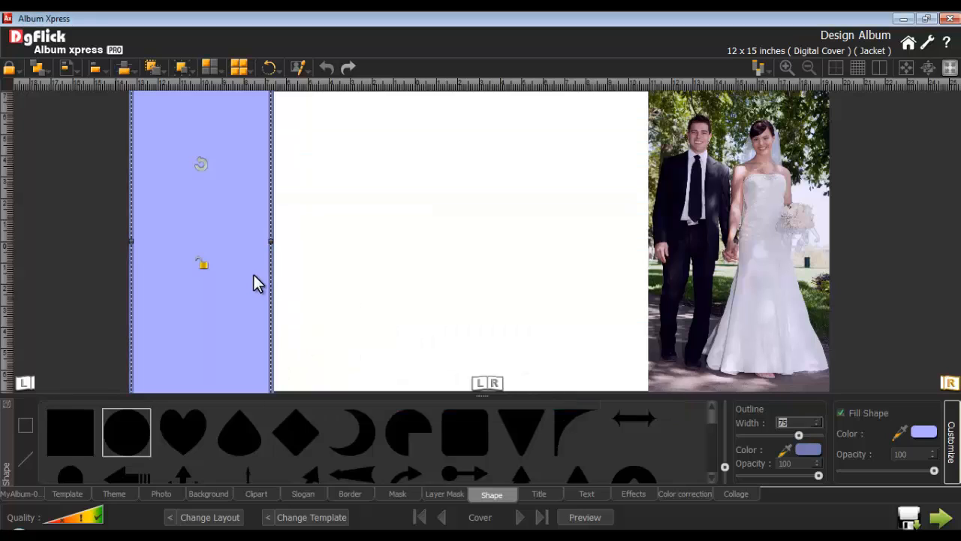
left_click_drag(253, 274, 213, 278)
left_click(326, 289)
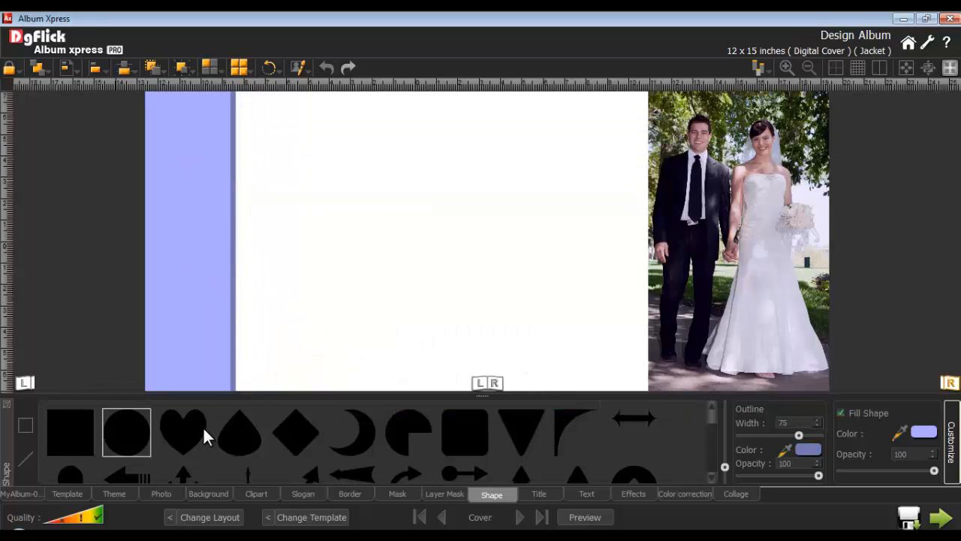
- Add the seated bride and kissing couple photos, shrink the couple's photo and arrange both side by side near the lavender strip
left_click(160, 493)
double_click(690, 452)
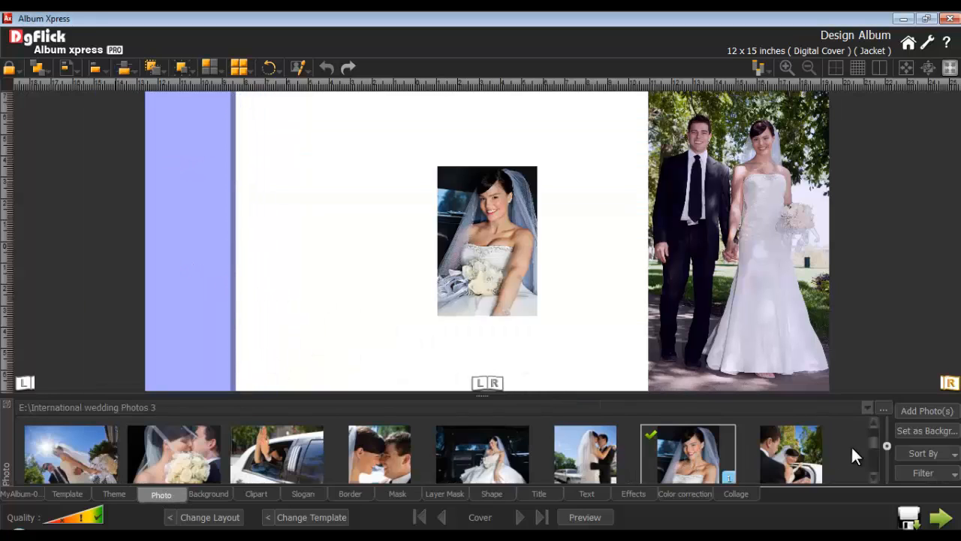
scroll(856, 454, "down", 1)
double_click(383, 451)
left_click_drag(600, 167, 498, 233)
left_click_drag(451, 285, 439, 320)
left_click_drag(478, 218, 220, 258)
left_click_drag(460, 313, 361, 328)
scroll(350, 315, "up", 5)
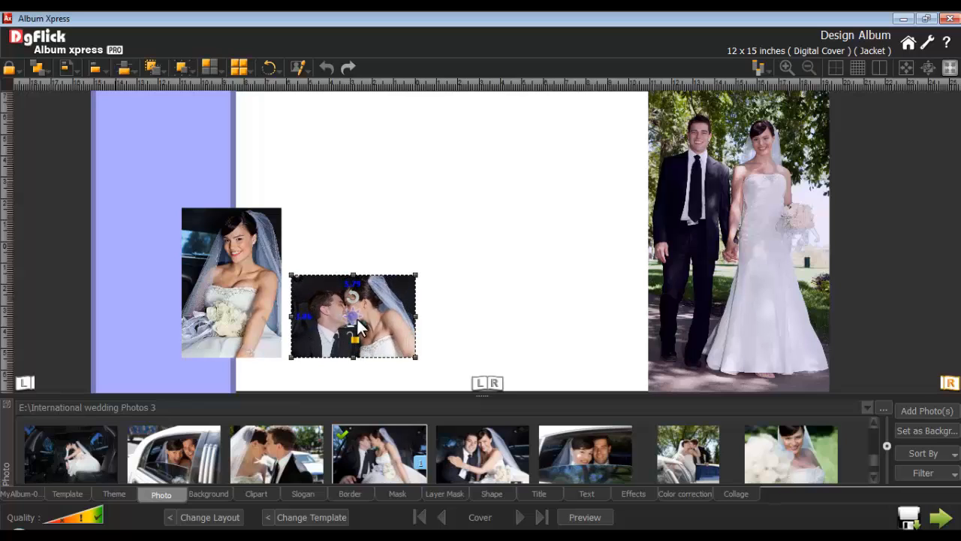
- Apply the seventh preset shadow effect to both the bride's photo and the kissing couple's photo
left_click(243, 295, "shift")
left_click(634, 495)
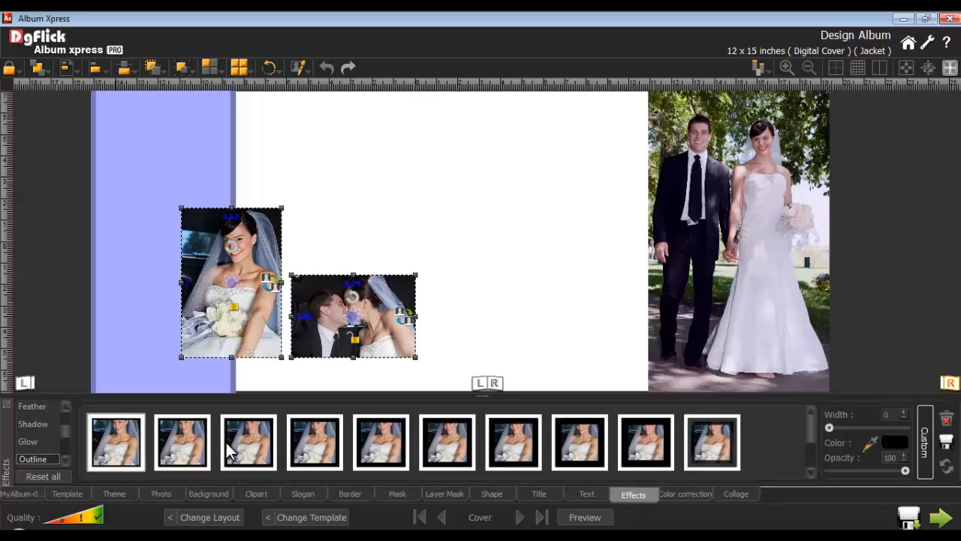
left_click(34, 423)
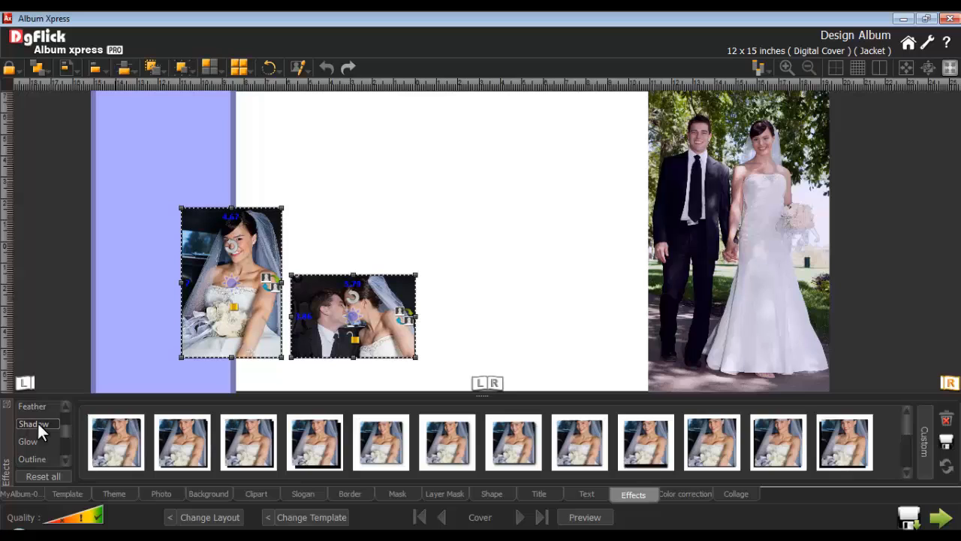
left_click(514, 449)
left_click(523, 356)
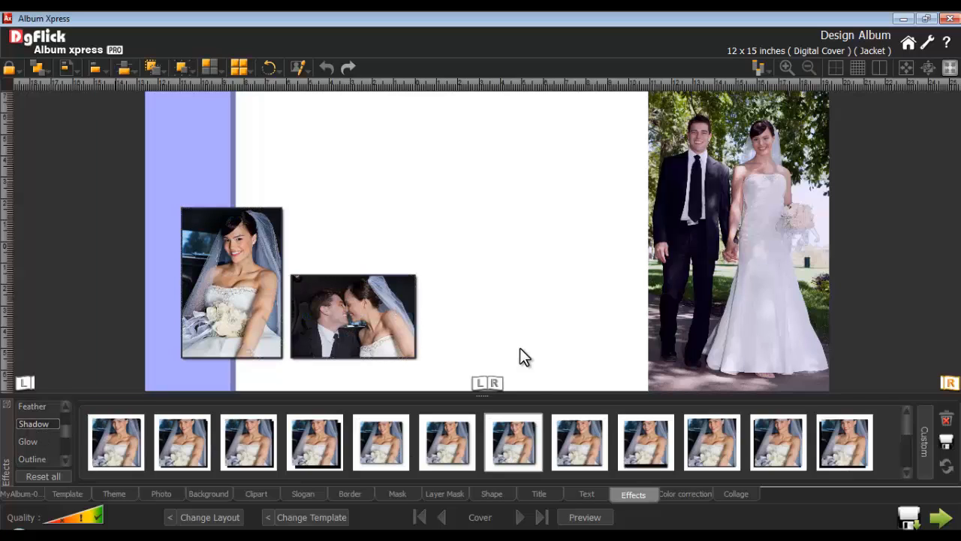
- Add the text "Weds On" to the cover in the Bar font at size 50
left_click(583, 493)
left_click(376, 423)
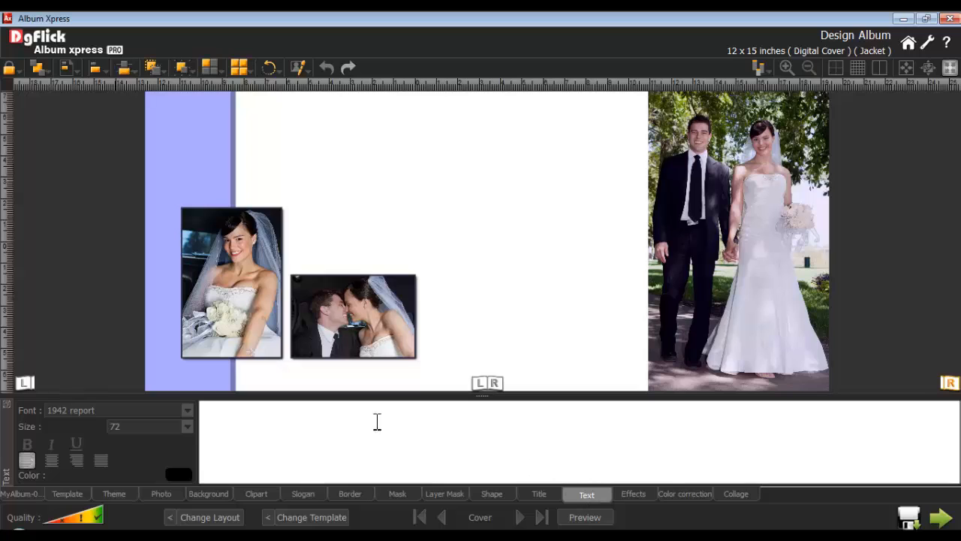
type("Weds On")
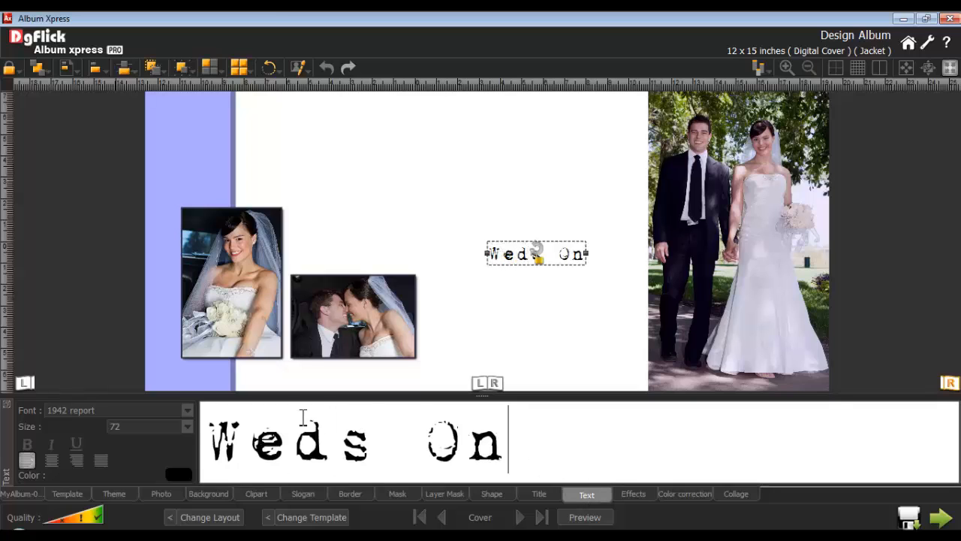
left_click(188, 410)
type("Bar")
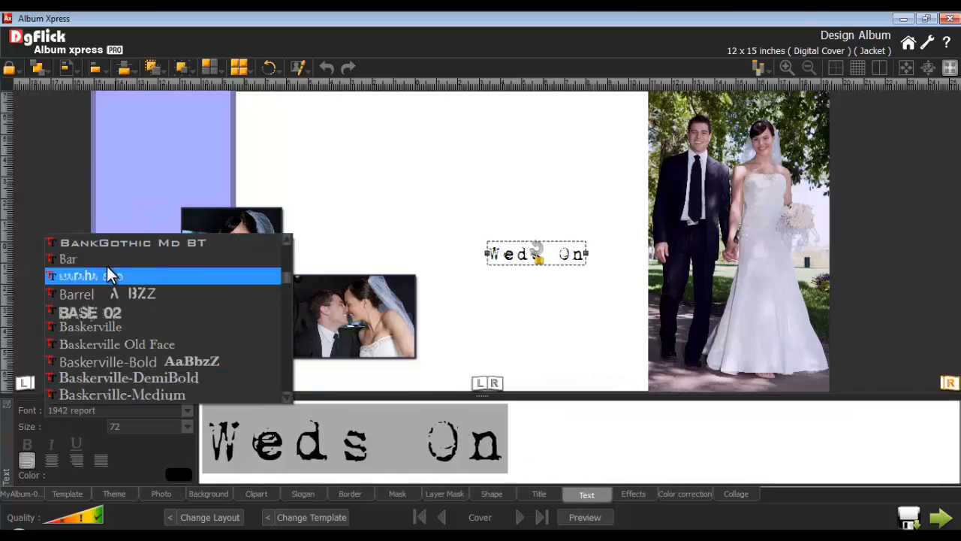
key("Return")
double_click(138, 426)
type("50")
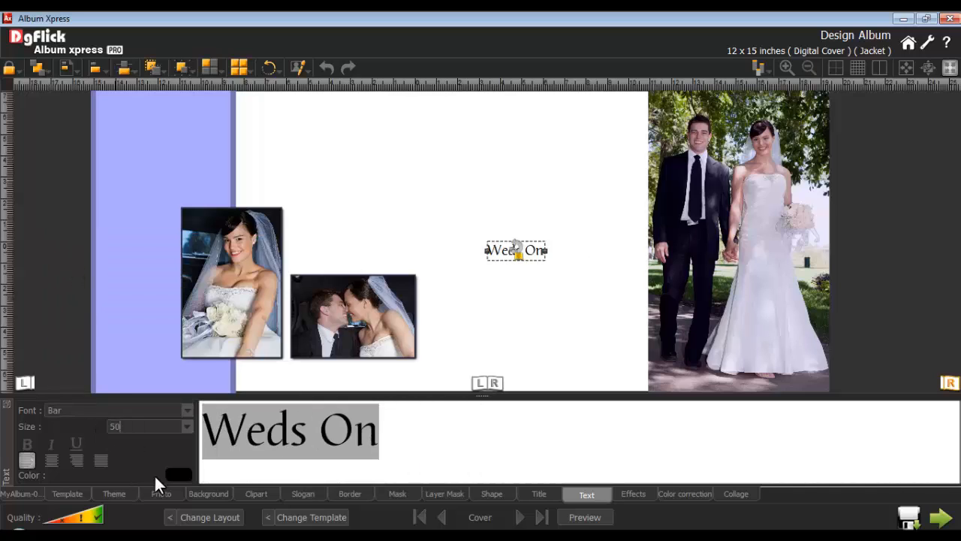
- Colour the "Weds On" text with a dark shade of the lavender #aaaaff
left_click(187, 474)
left_click(392, 201)
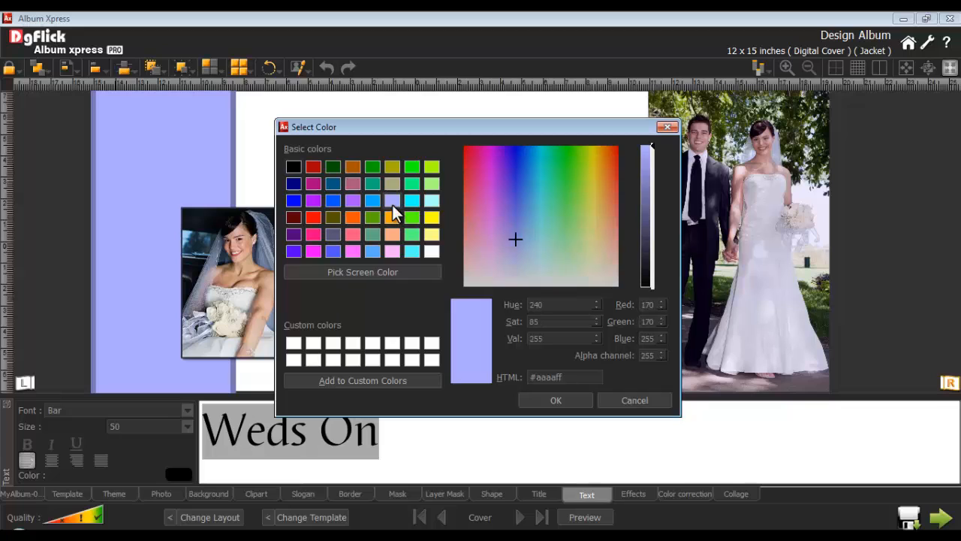
left_click_drag(651, 147, 644, 245)
left_click(556, 400)
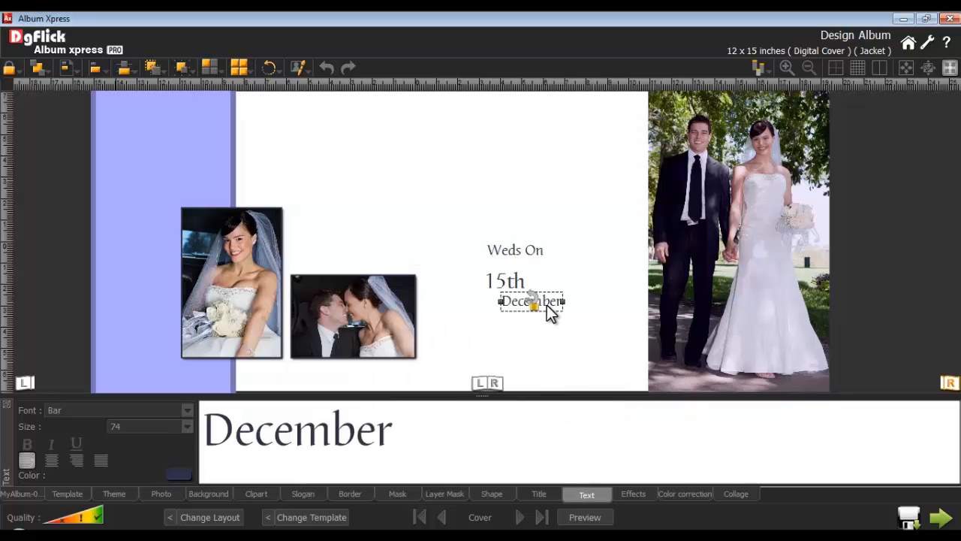
- Move "Weds On" above the bride's photo, "15th" beside it and "December" just above the kissing couple's photo
left_click(515, 249)
left_click_drag(500, 260, 249, 211)
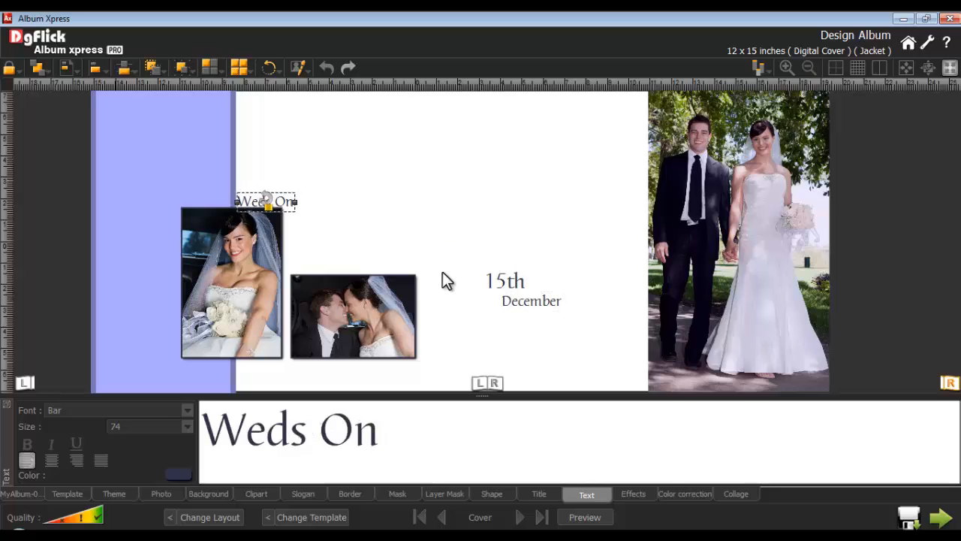
left_click_drag(495, 282, 299, 226)
left_click_drag(512, 300, 308, 268)
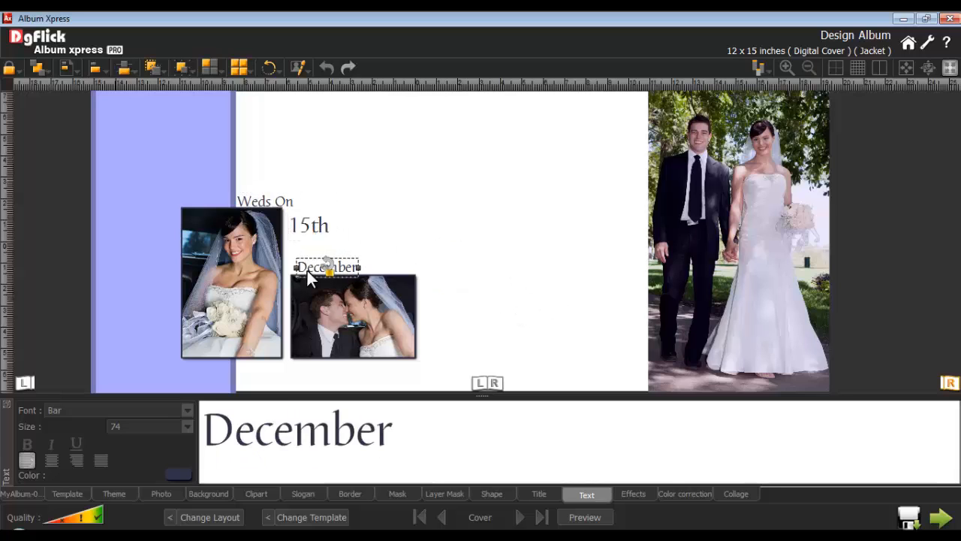
- Rotate the "15th" text by 90 degrees
left_click(309, 226)
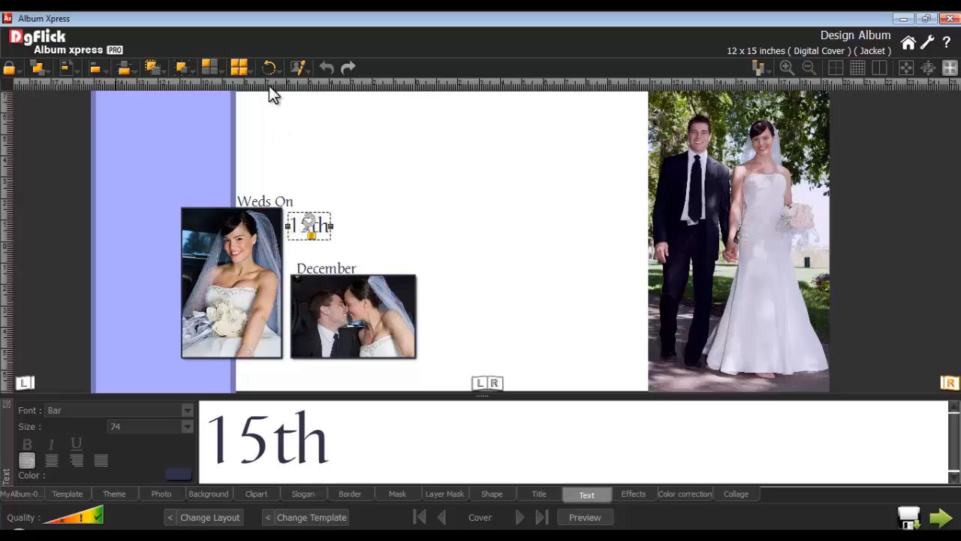
left_click(265, 66)
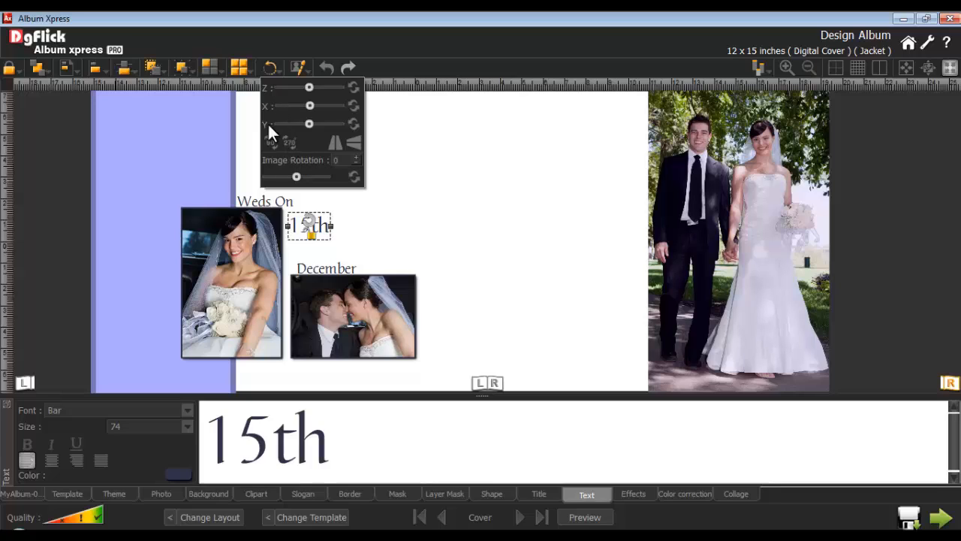
left_click(272, 142)
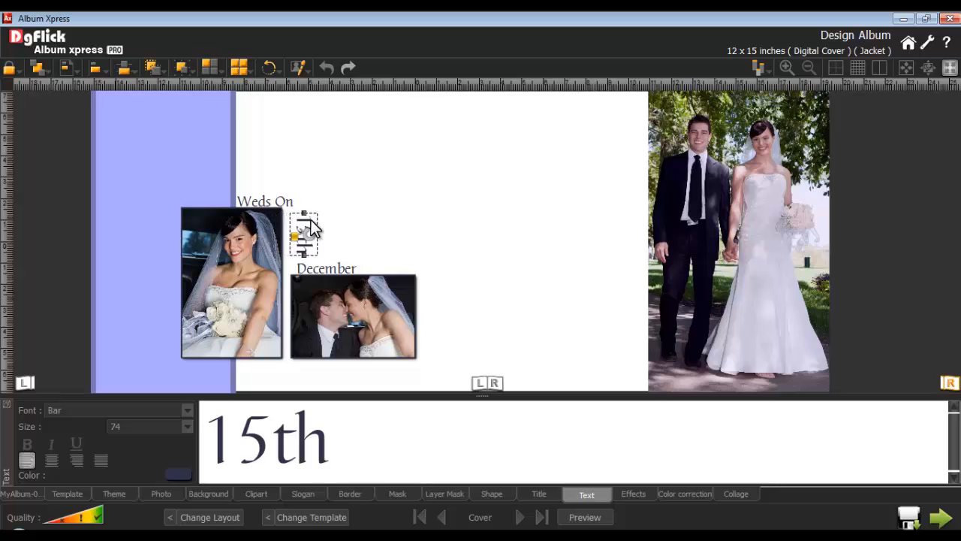
- Add a light-blue oval shape to the front cover and align it to the page's Center Left
left_click(380, 230)
left_click(492, 496)
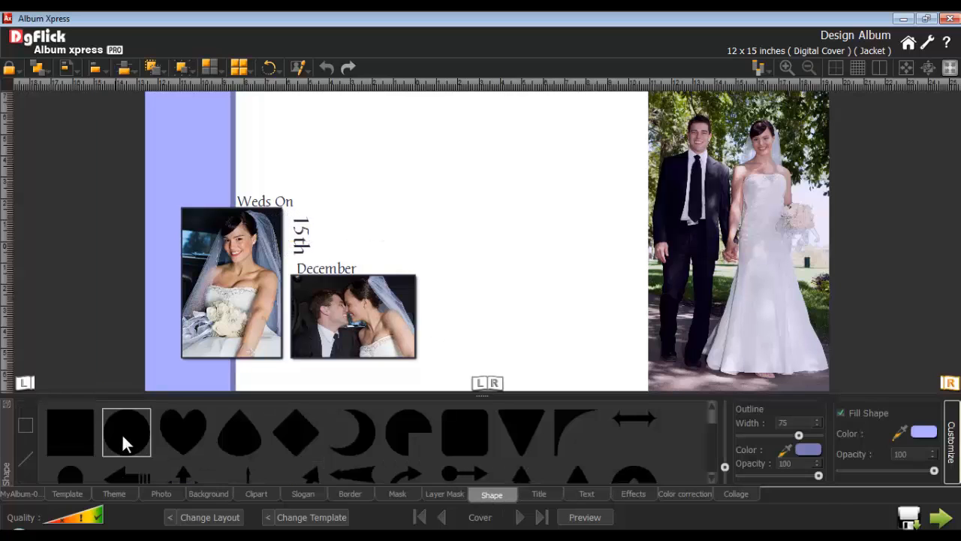
left_click_drag(122, 443, 585, 221)
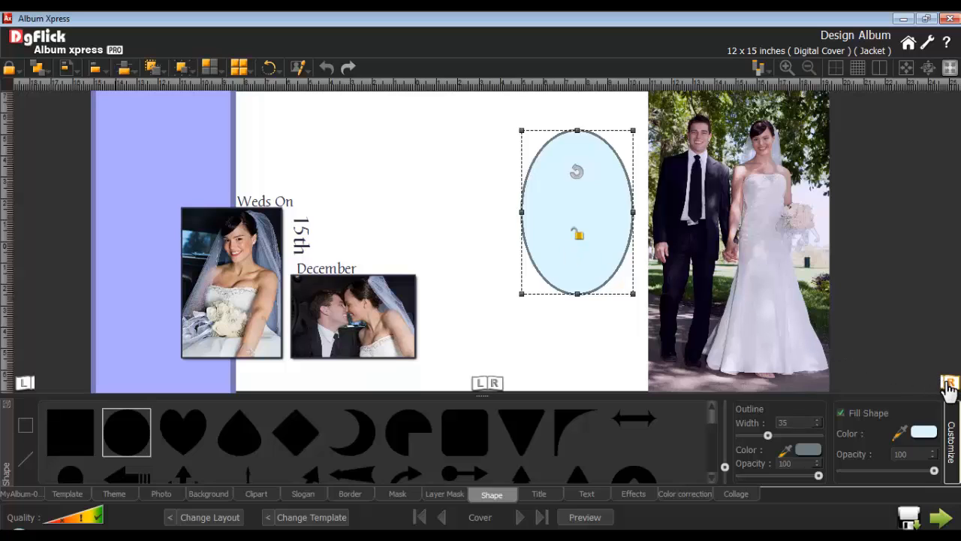
left_click(67, 70)
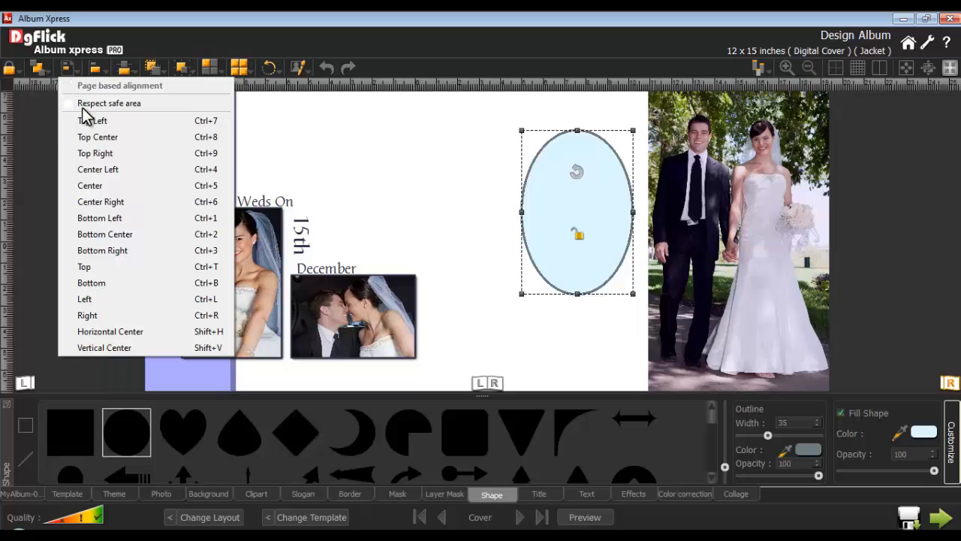
left_click(96, 169)
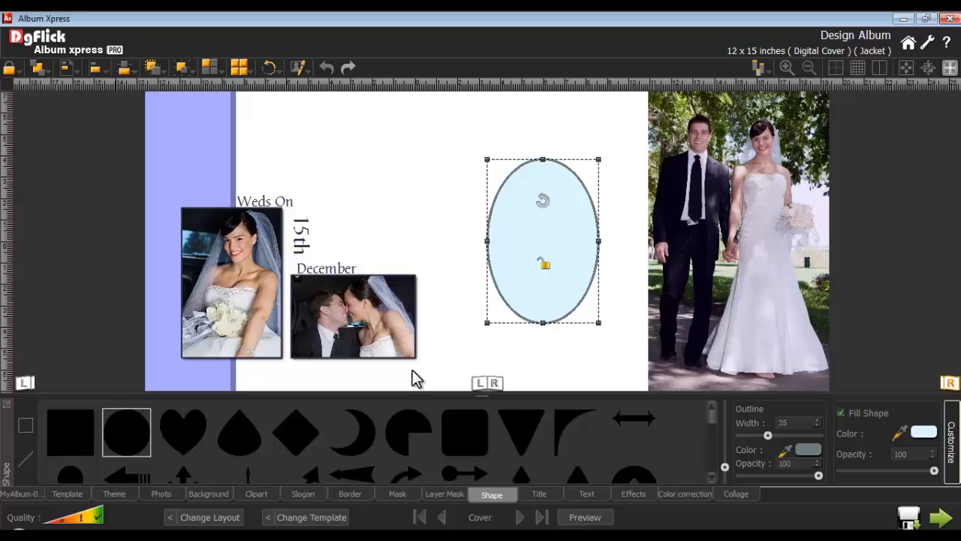
- Add a black scroll ornament shape and centre it over the oval's top edge with the help of the grid
scroll(710, 418, "down", 5)
left_click(294, 436)
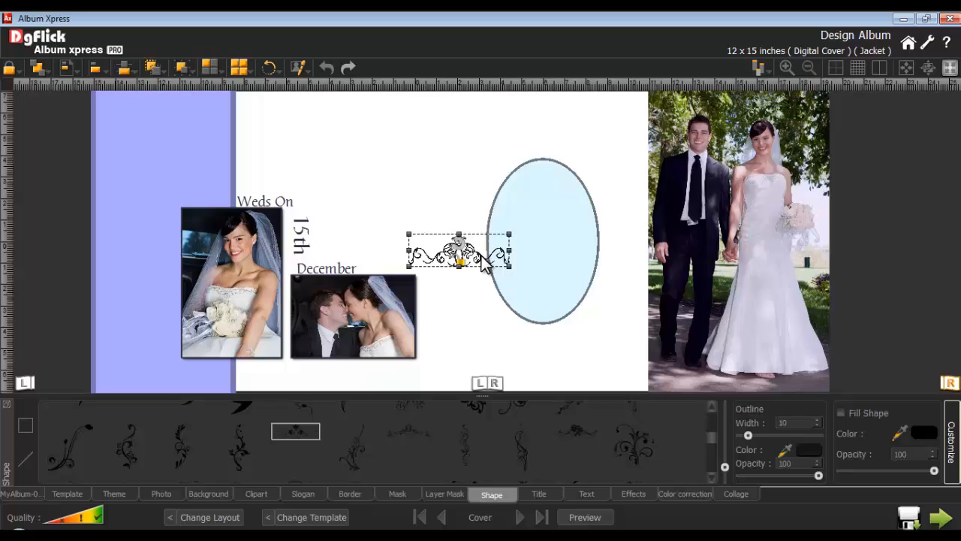
left_click(857, 68)
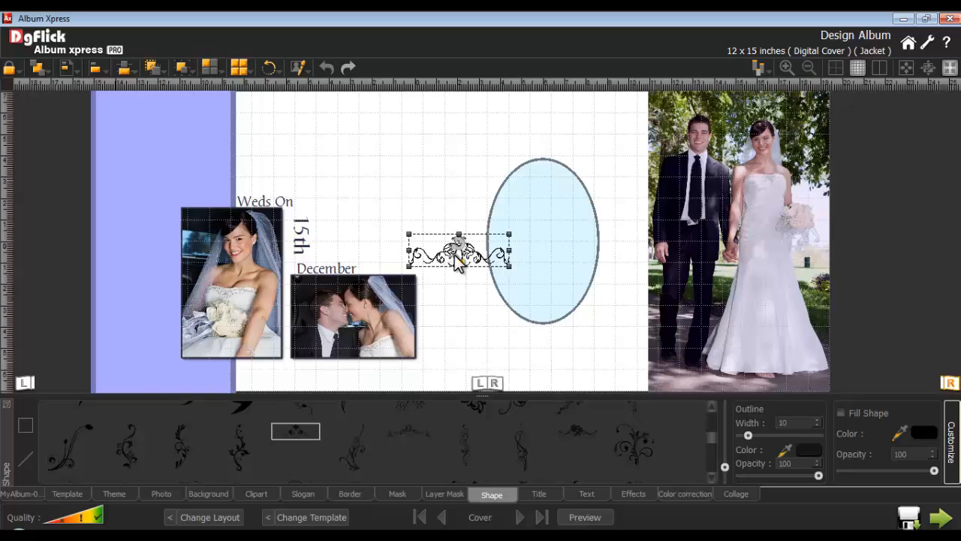
left_click_drag(450, 259, 533, 172)
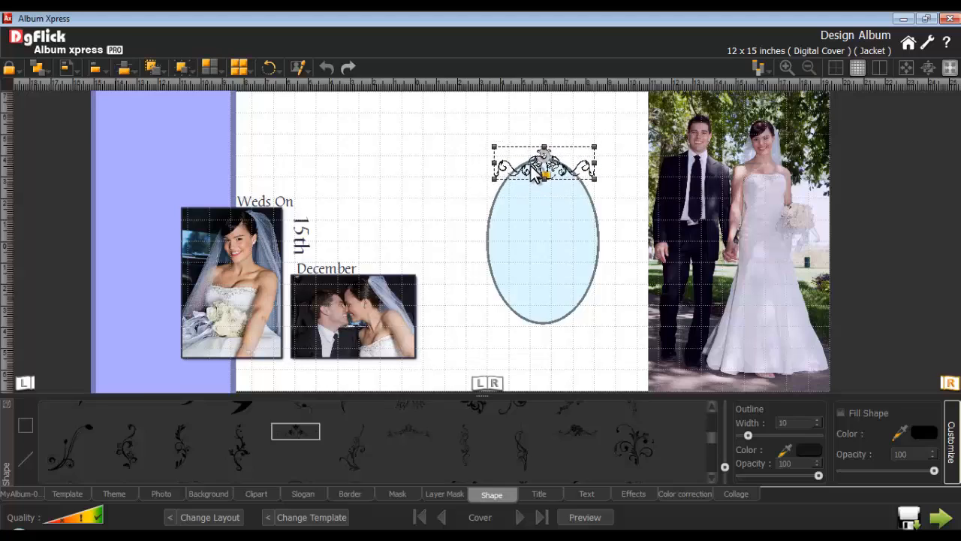
left_click(857, 68)
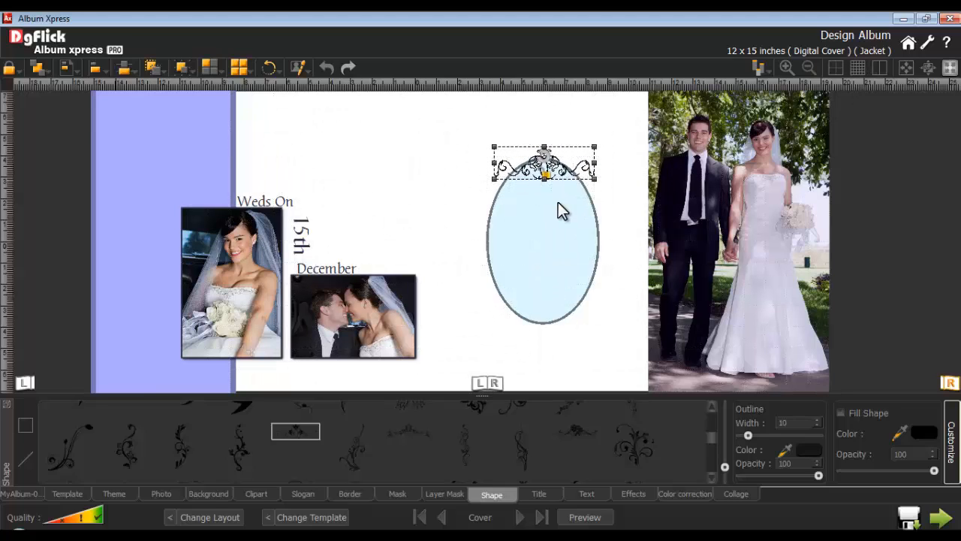
left_click(558, 202)
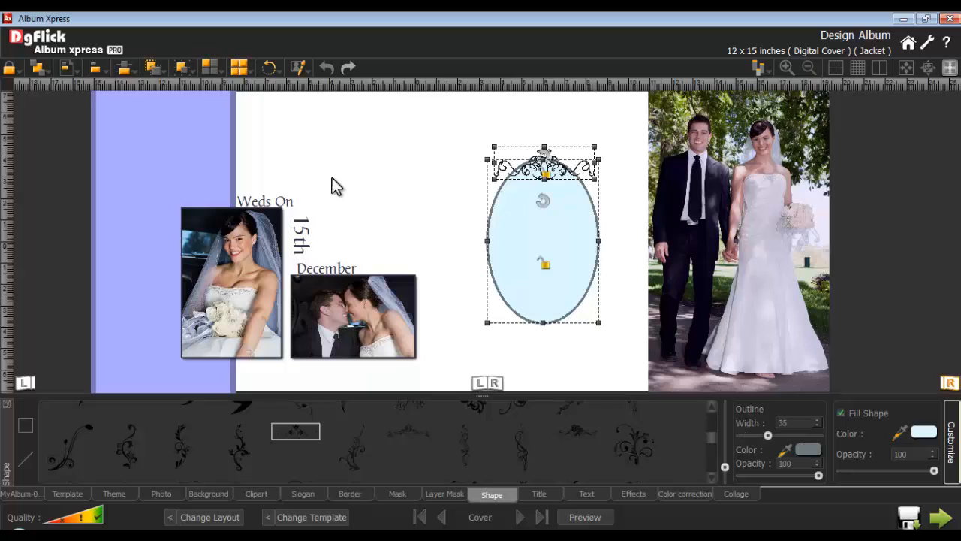
left_click(99, 74)
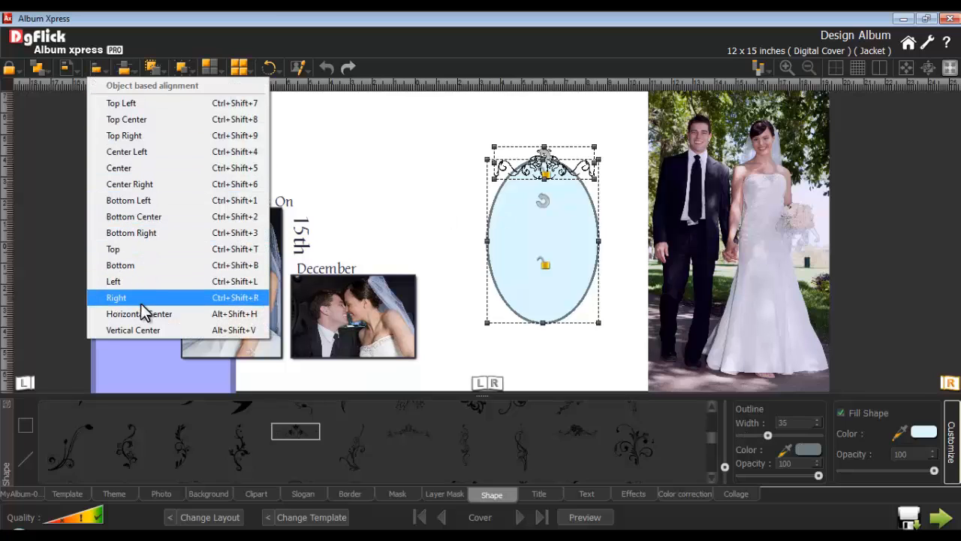
left_click(113, 281)
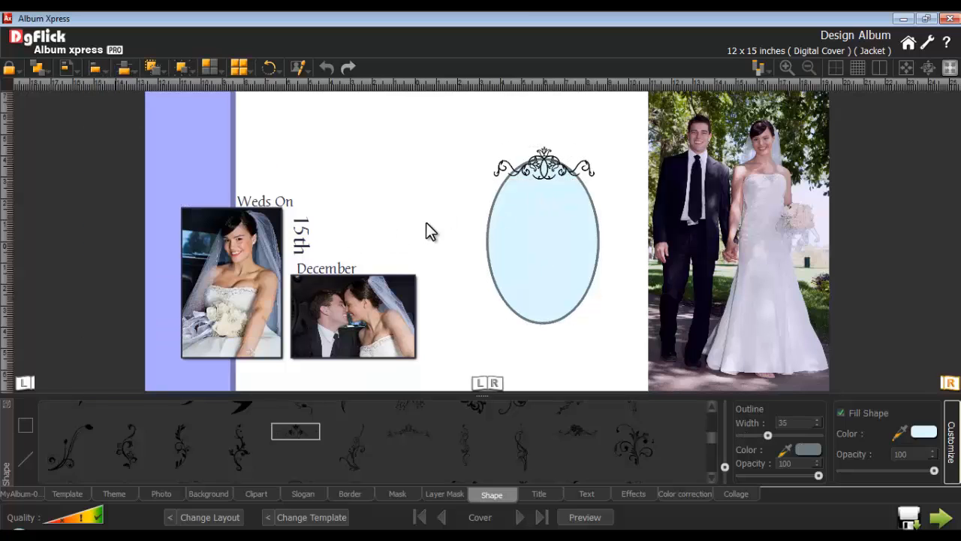
- Duplicate the scroll ornament, flip the copy vertically and place it on the oval's bottom edge
left_click(556, 172)
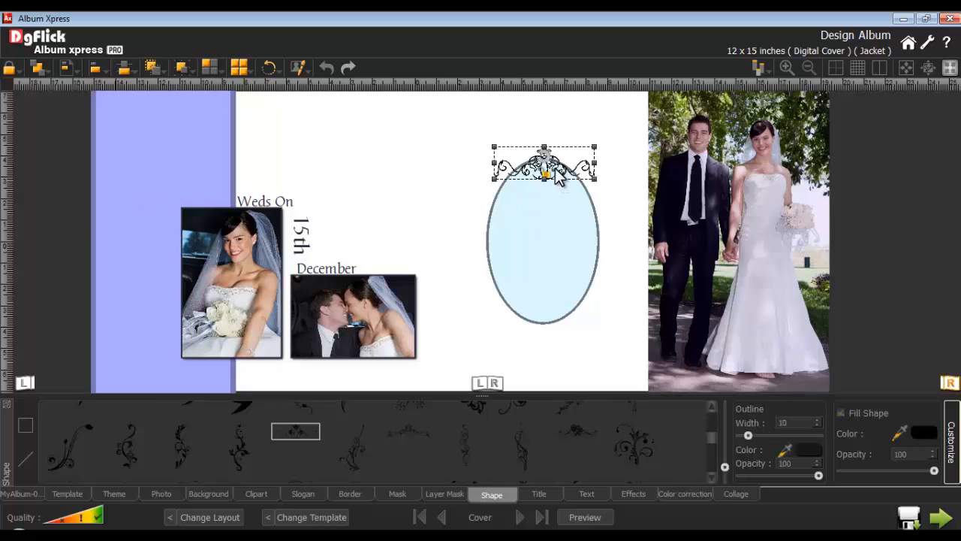
key("ctrl+c")
key("ctrl+v")
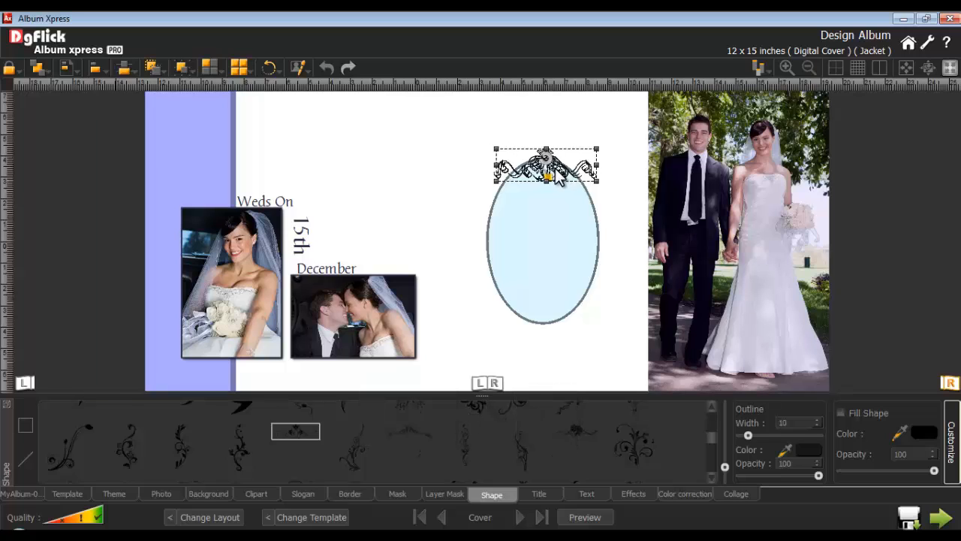
left_click_drag(548, 172, 548, 214)
left_click(272, 71)
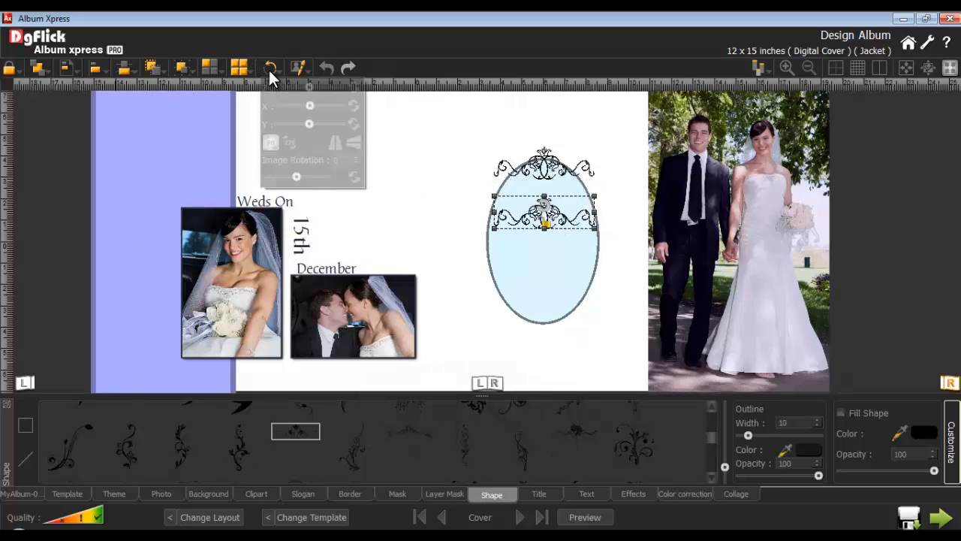
left_click(354, 143)
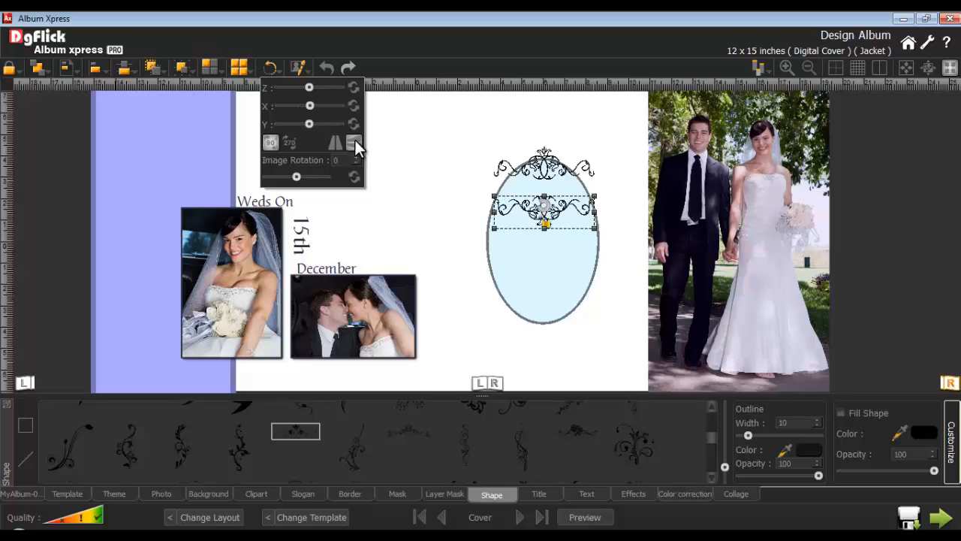
left_click_drag(544, 214, 548, 311)
left_click(539, 364)
- Add the bride's first name as a title and place it in the upper part of the oval
left_click(541, 492)
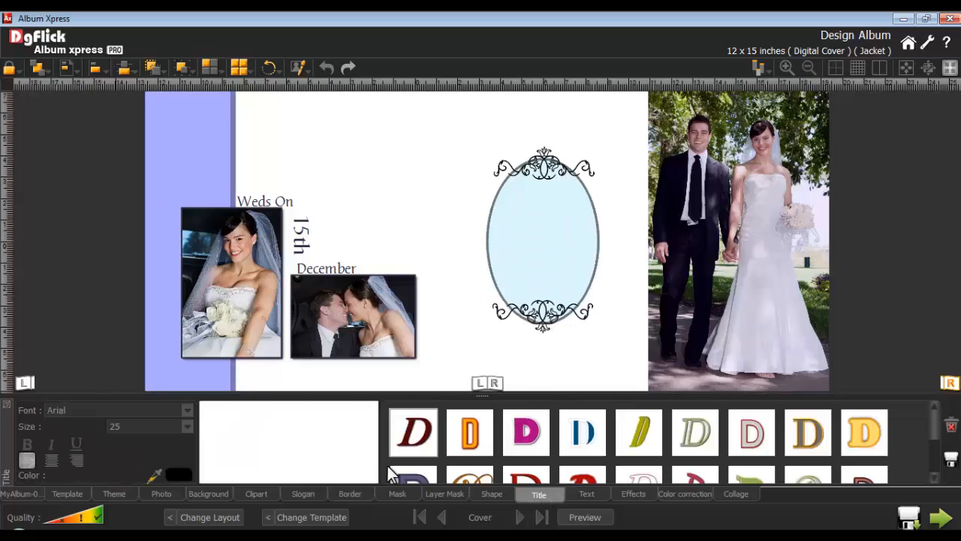
left_click(278, 419)
type("Kelly")
left_click_drag(488, 262, 535, 219)
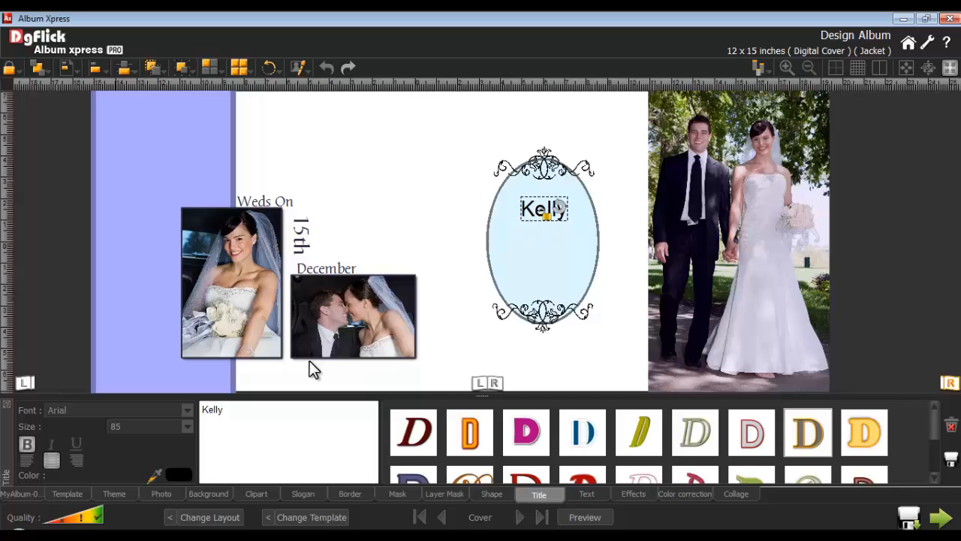
- Set the bride's name title to the CaslonNo540SwaD font at size 95 and apply the grey outlined D title style
left_click(187, 410)
scroll(255, 304, "down", 6)
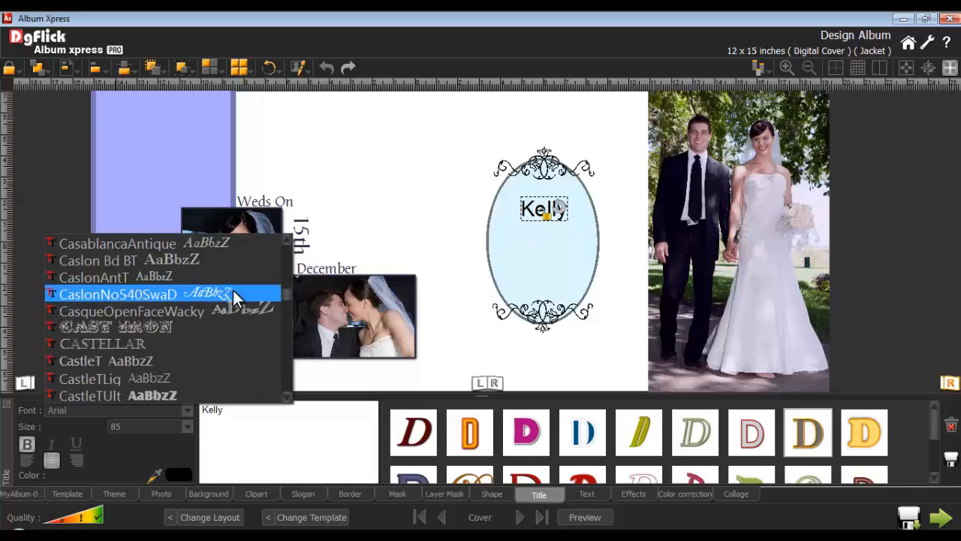
left_click(169, 294)
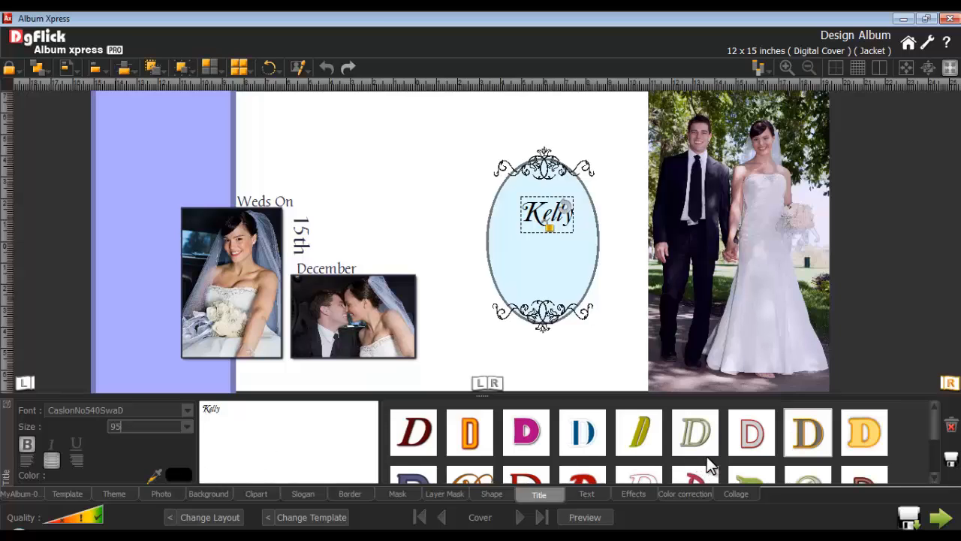
left_click(807, 430)
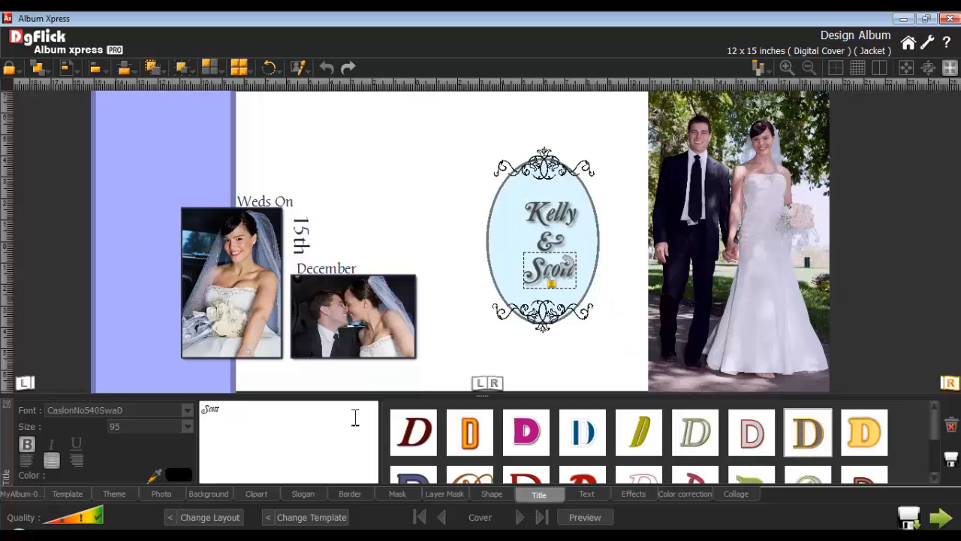
- Group the couple's two name titles and the "&" title inside the oval
left_click(550, 240, "shift")
left_click(550, 214, "shift")
left_click(180, 68)
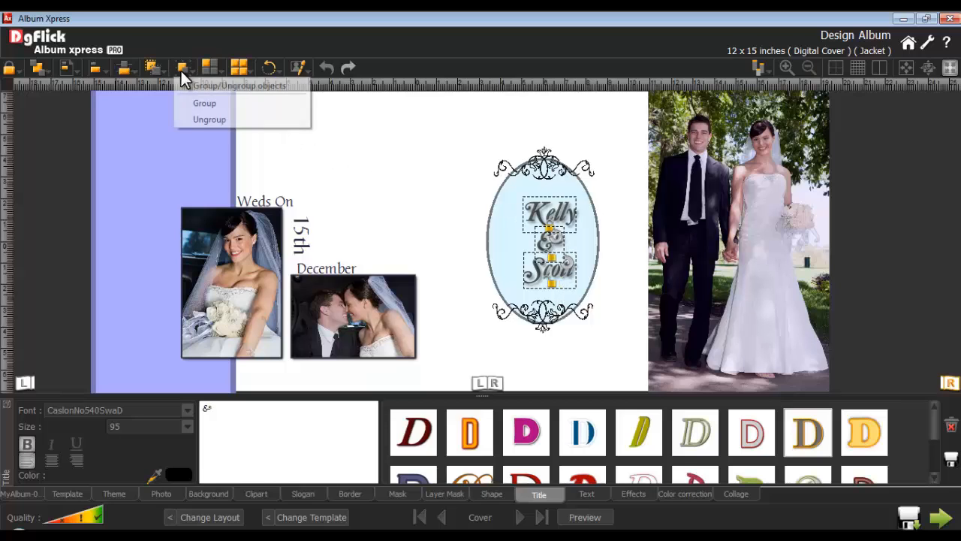
left_click(206, 100)
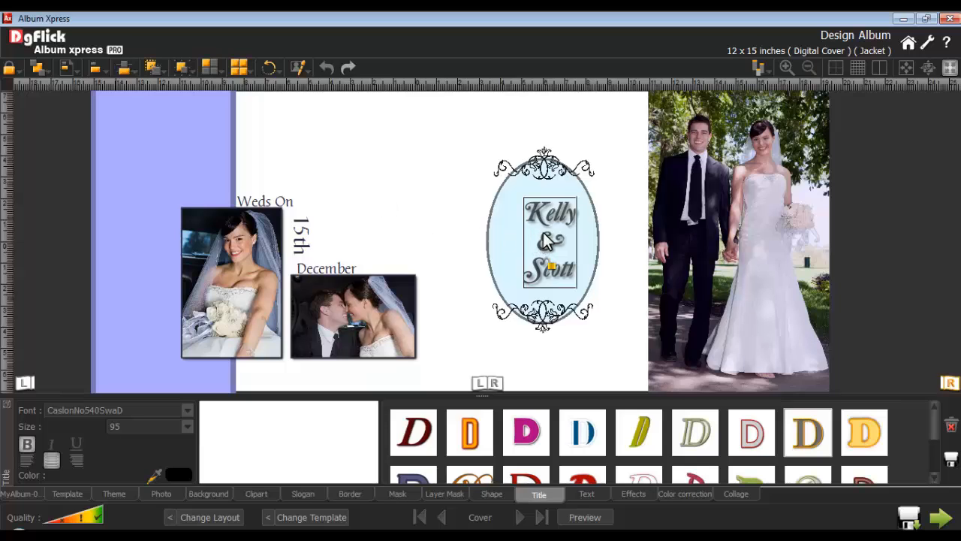
- Align the grouped names and the oval to each other with the object-based Center alignment
left_click(508, 212)
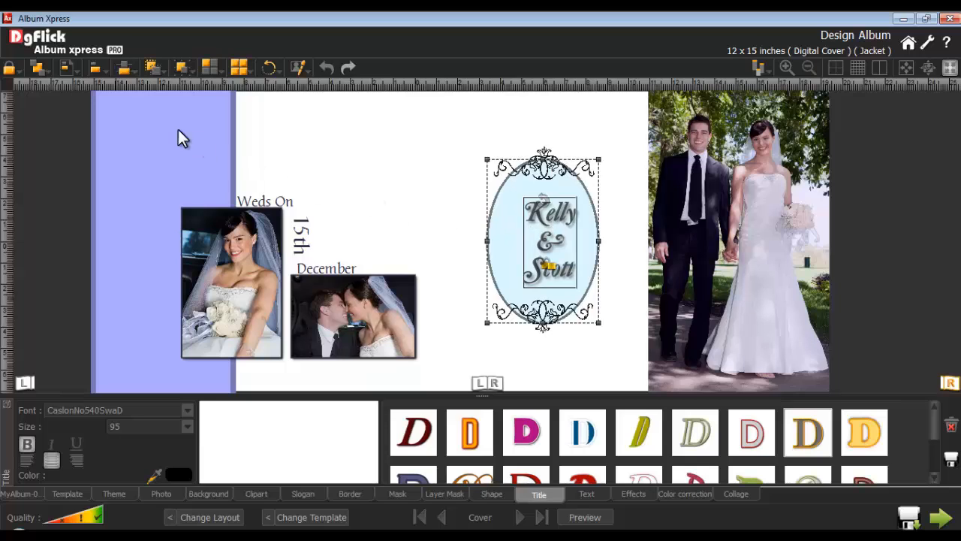
left_click(94, 70)
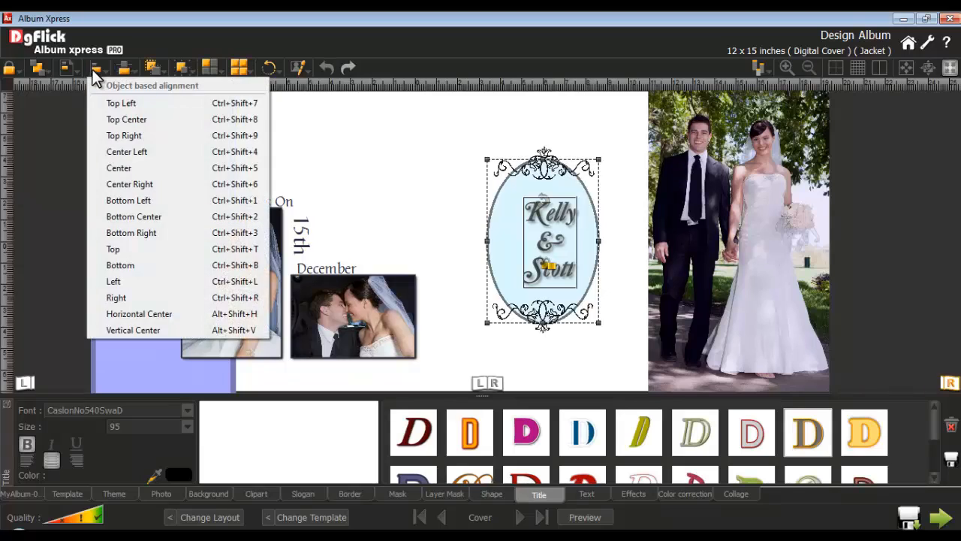
left_click(129, 168)
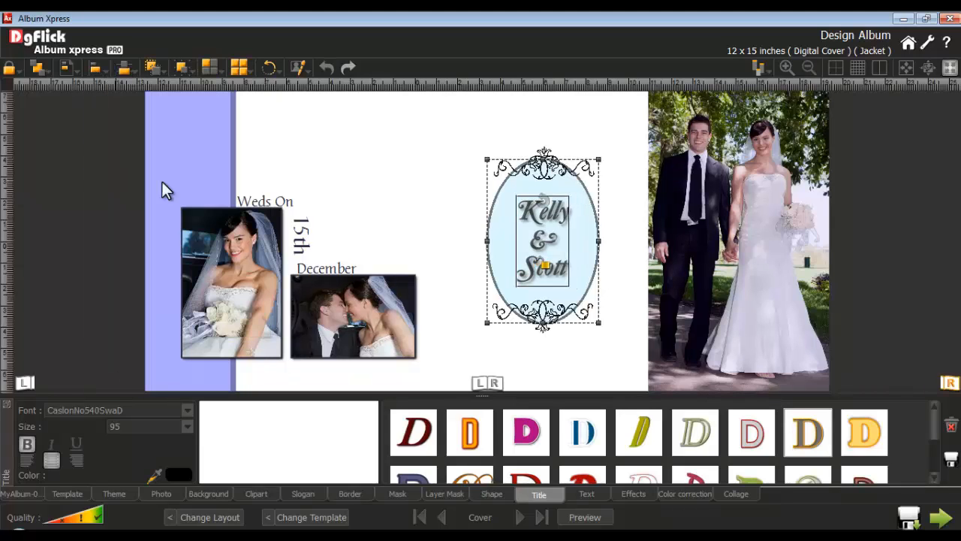
left_click(455, 228)
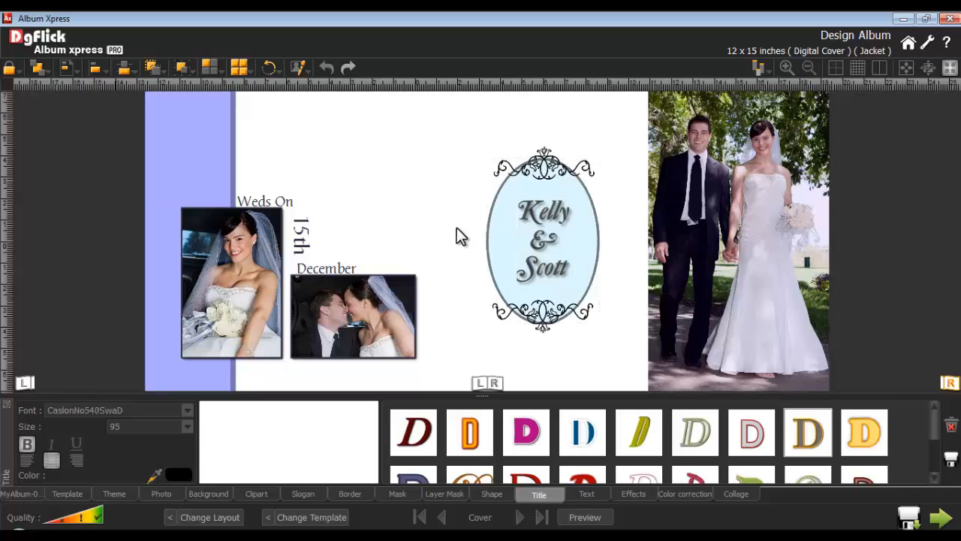
- Apply the light-blue Floral background across both pages of the cover
left_click(209, 494)
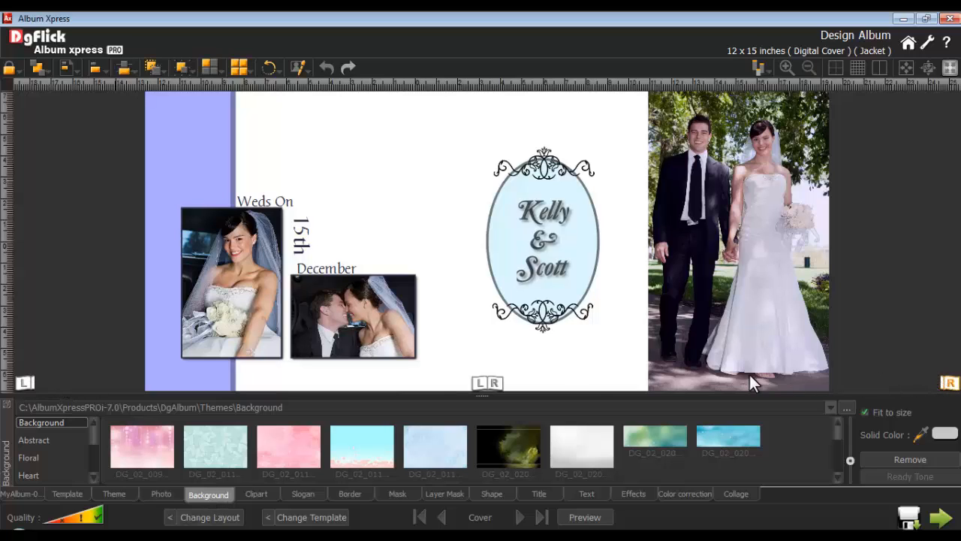
left_click(486, 385)
left_click(47, 440)
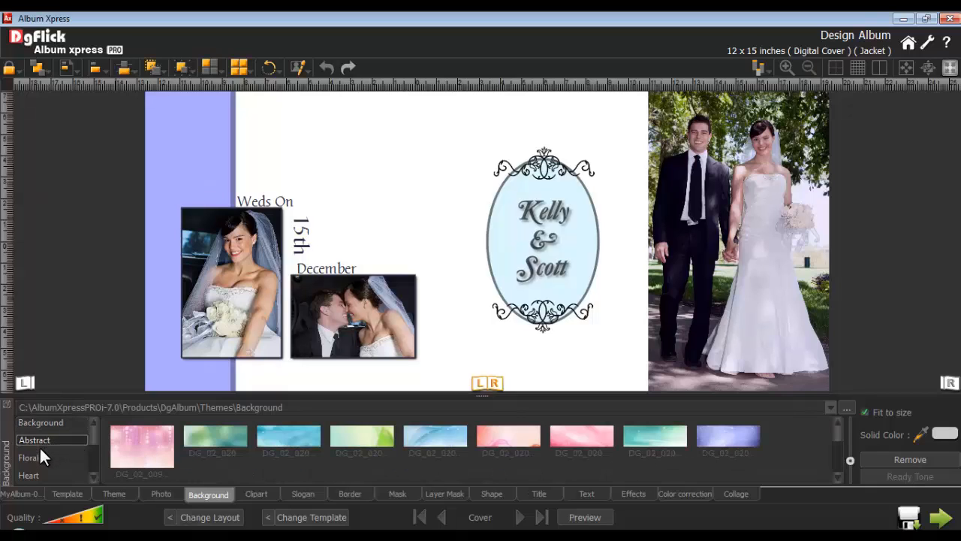
left_click(34, 455)
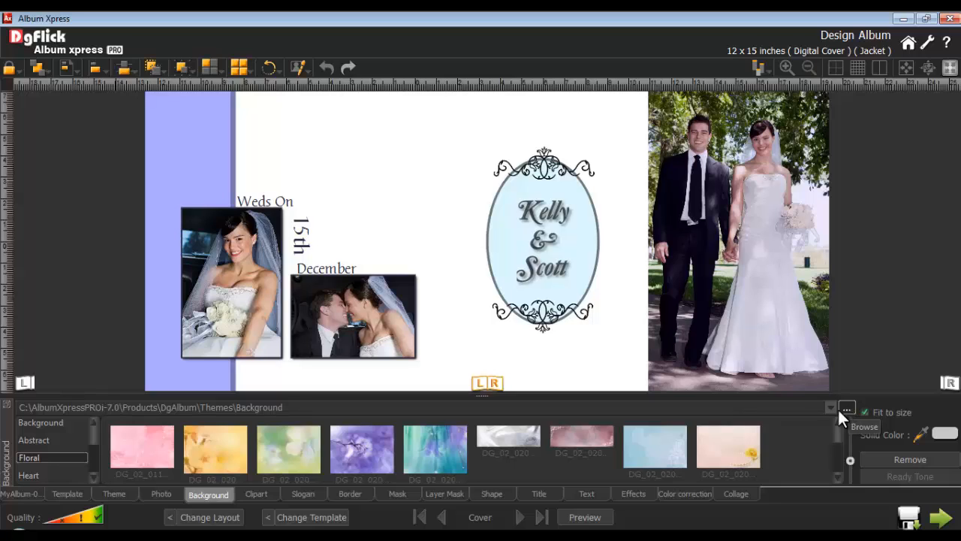
left_click(634, 443)
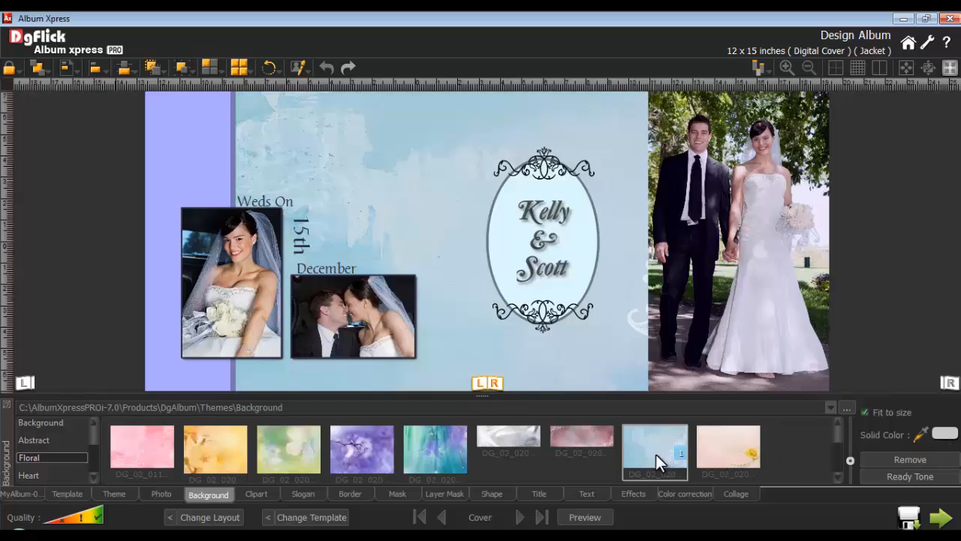
- View the background's Ready Tone variants, turn off Fit to size and remove the background from the cover
left_click(905, 474)
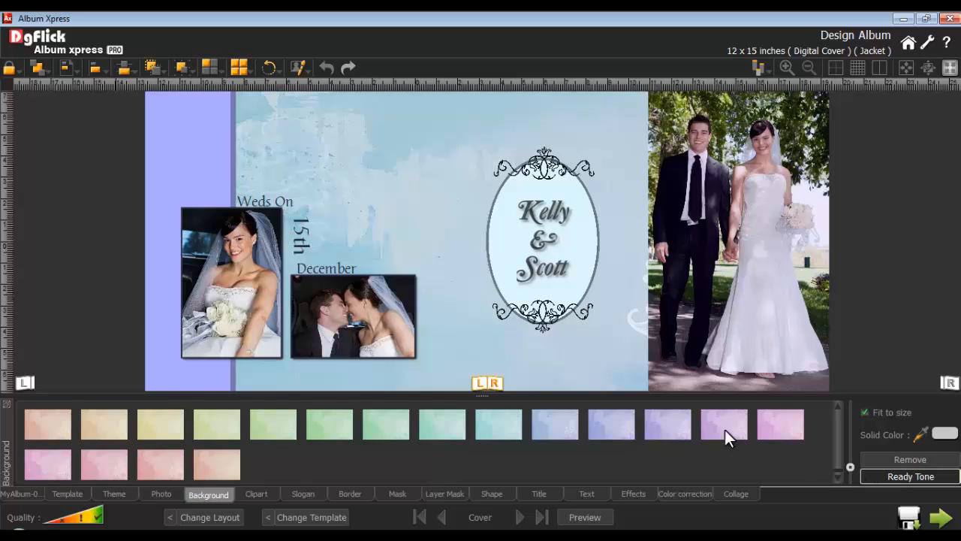
left_click(911, 476)
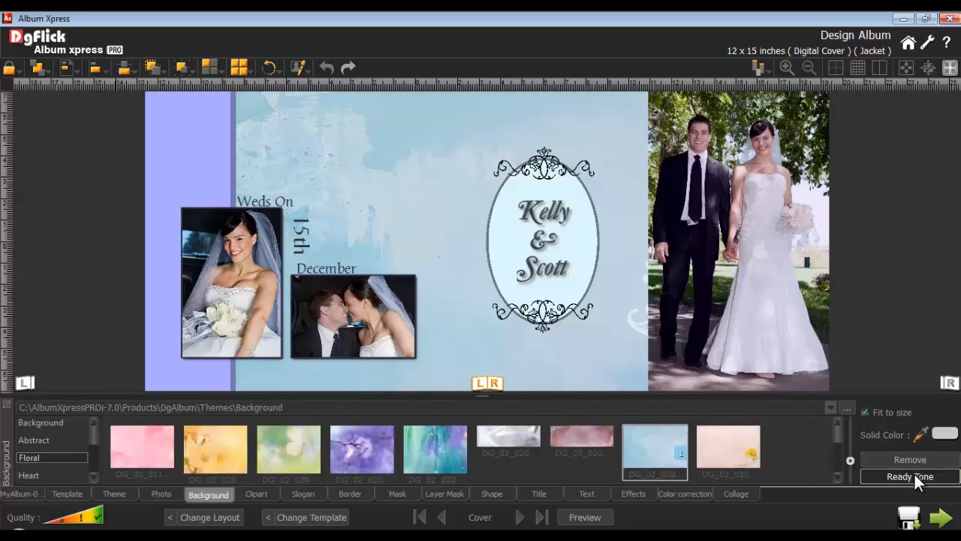
left_click(864, 413)
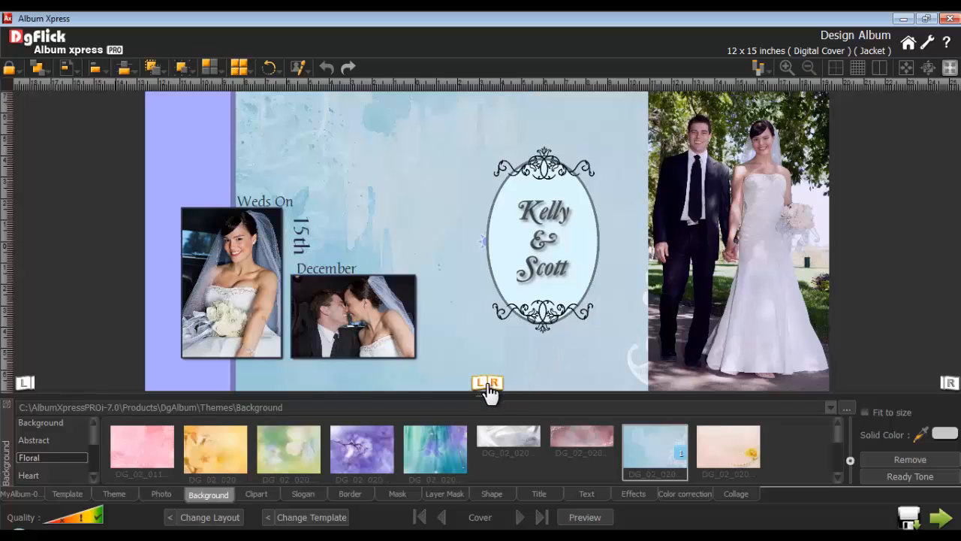
left_click(901, 459)
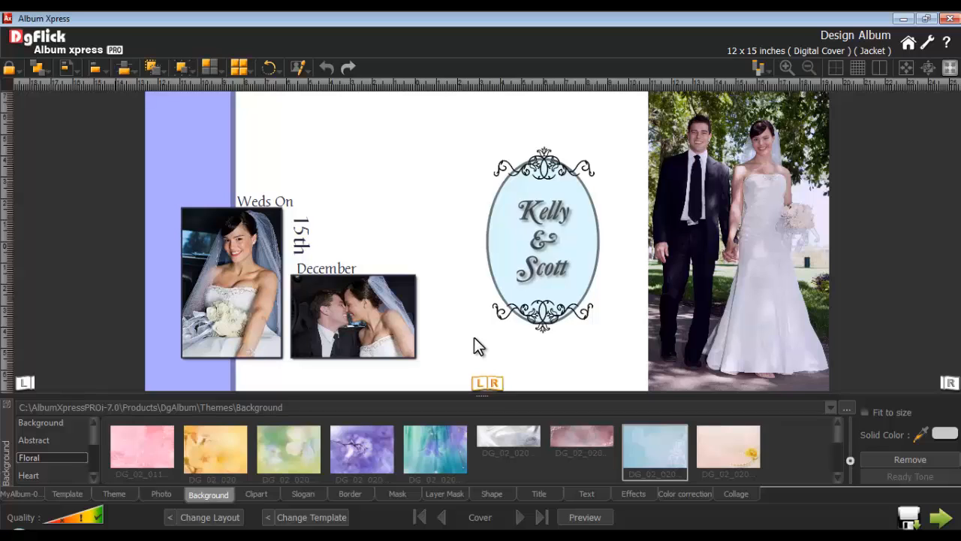
- Copy all the objects of the cover design and paste them onto the empty Jacket page
key("ctrl+a")
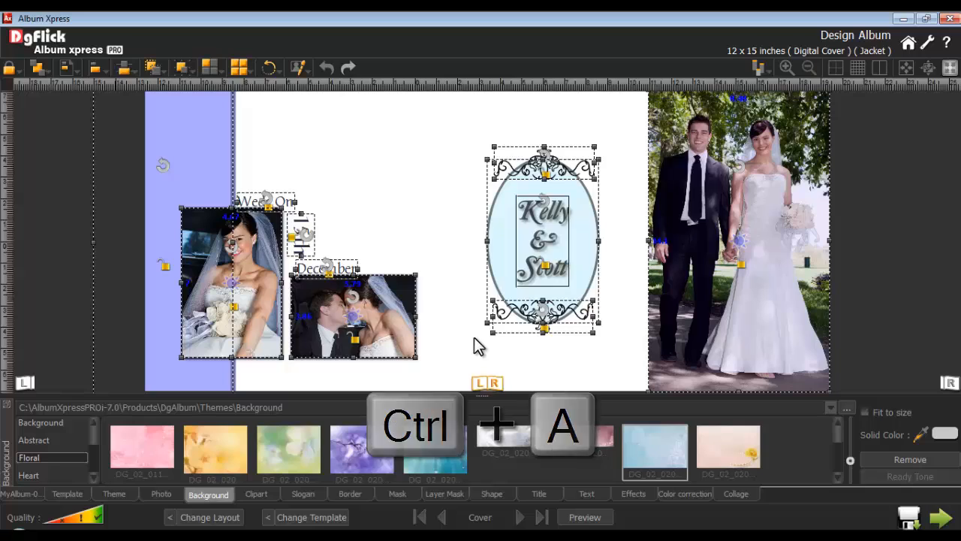
key("ctrl+c")
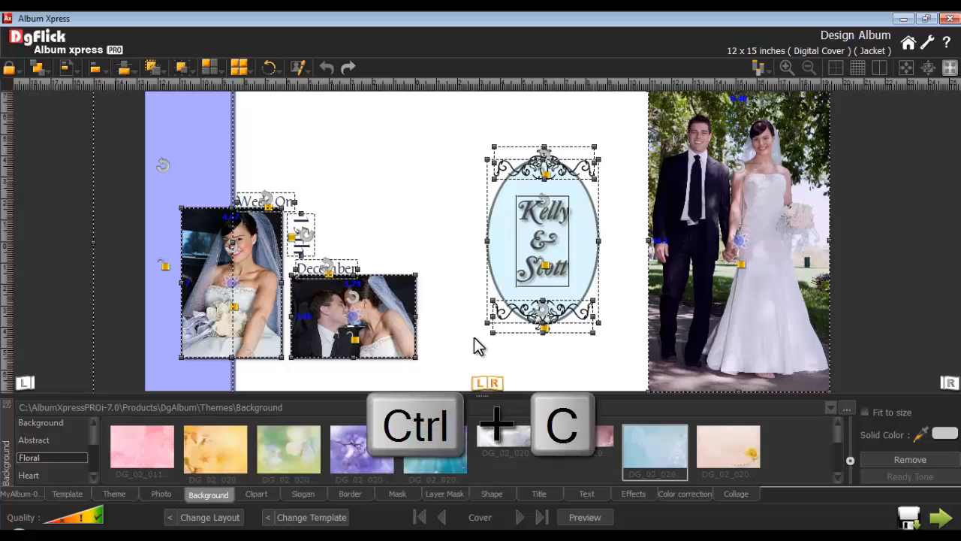
left_click(440, 516)
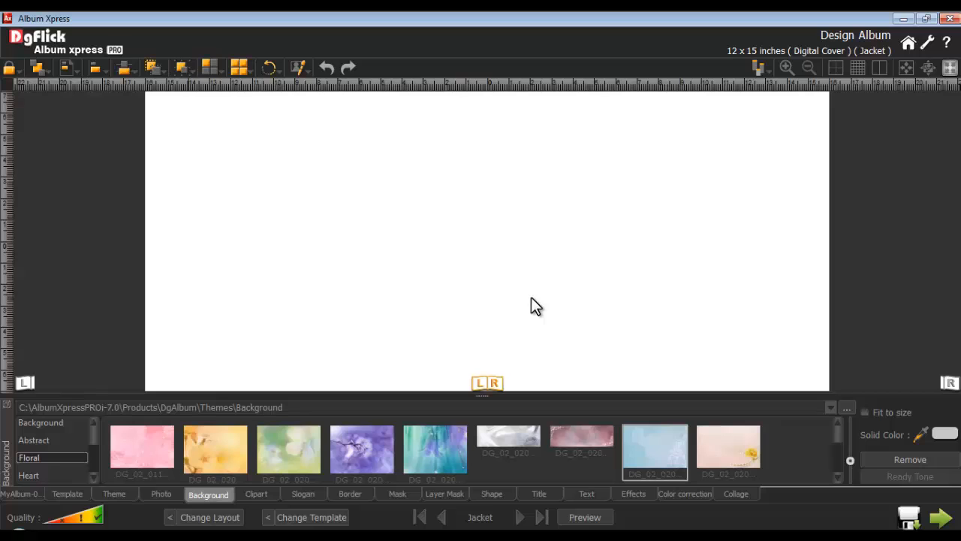
key("ctrl+v")
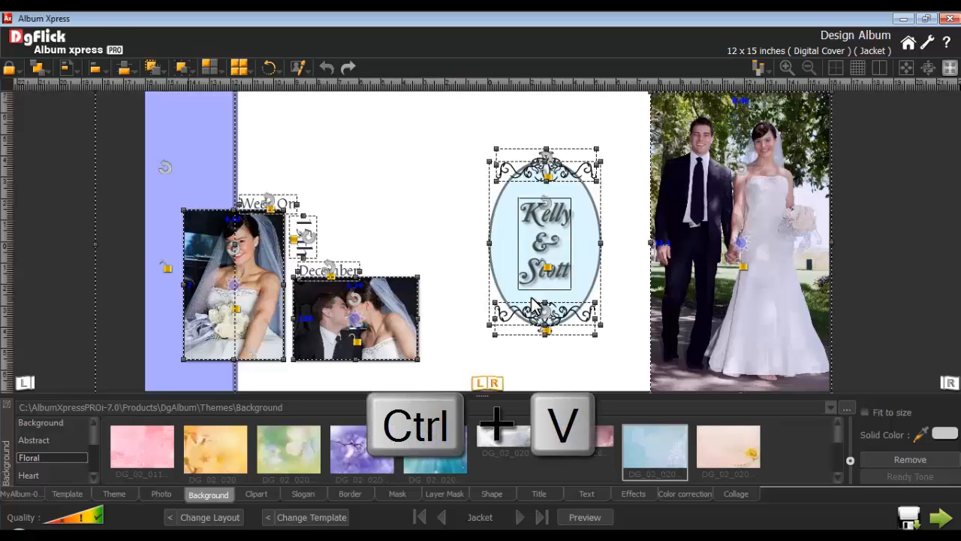
left_click(465, 276)
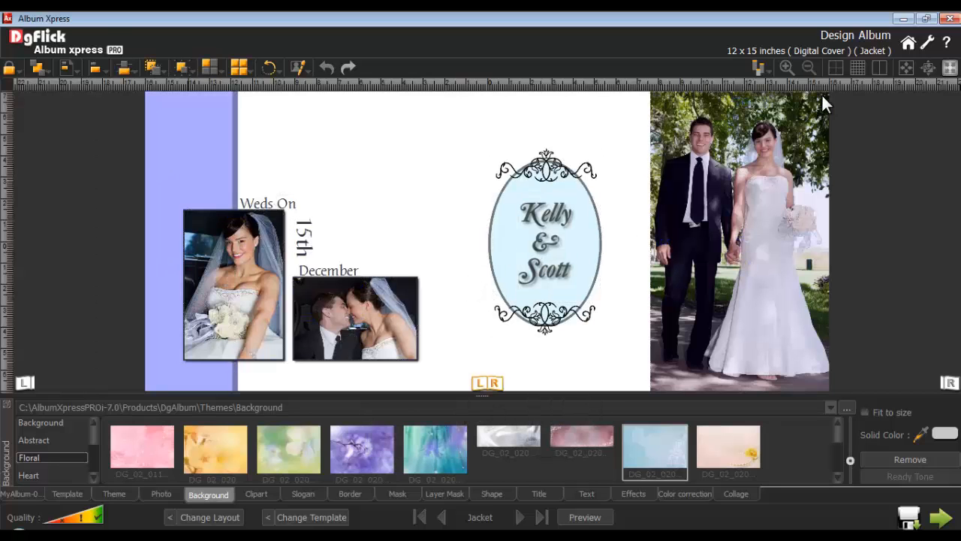
- Show the margin and spine overlay on the jacket and shift the ornamented oval with its names clear of the spine zone
left_click(834, 66)
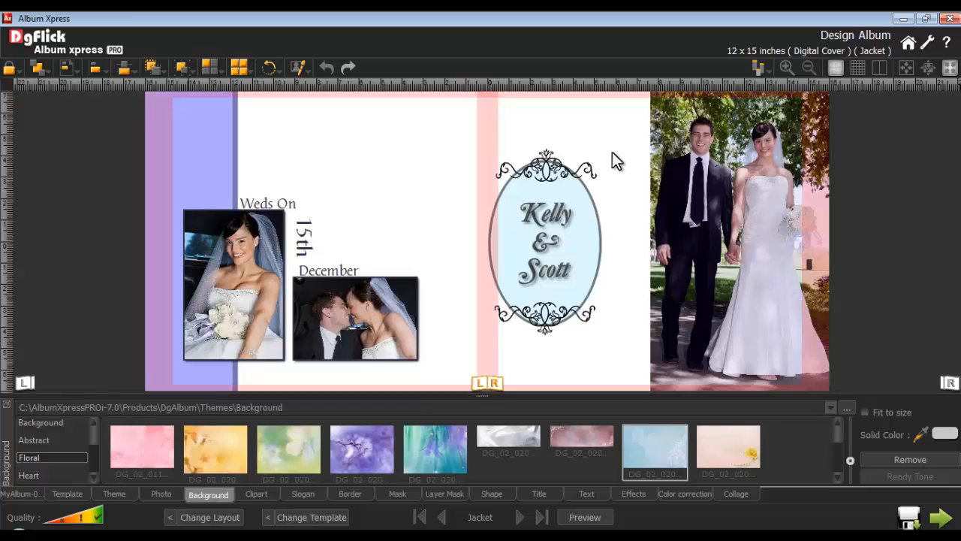
left_click_drag(612, 154, 496, 344)
left_click_drag(586, 271, 612, 266)
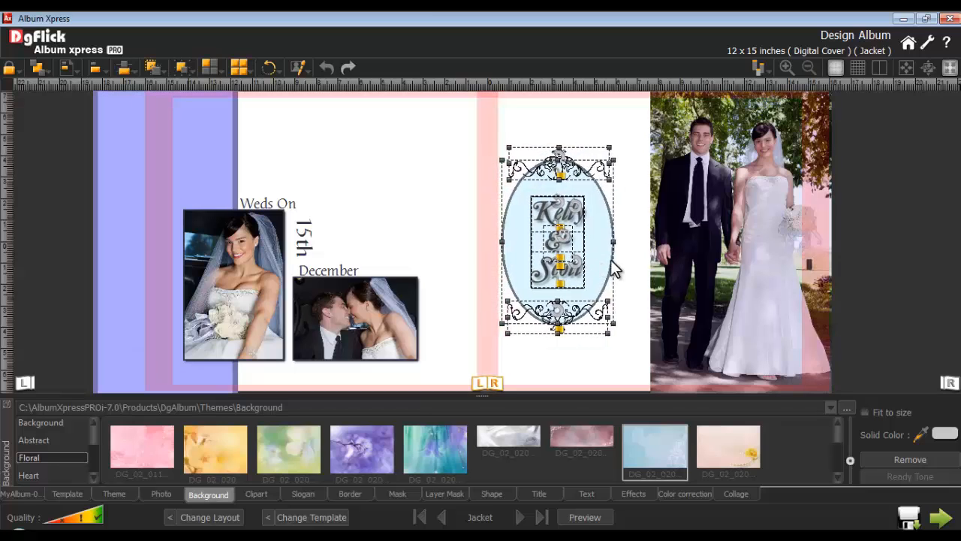
left_click(630, 267)
left_click(652, 446)
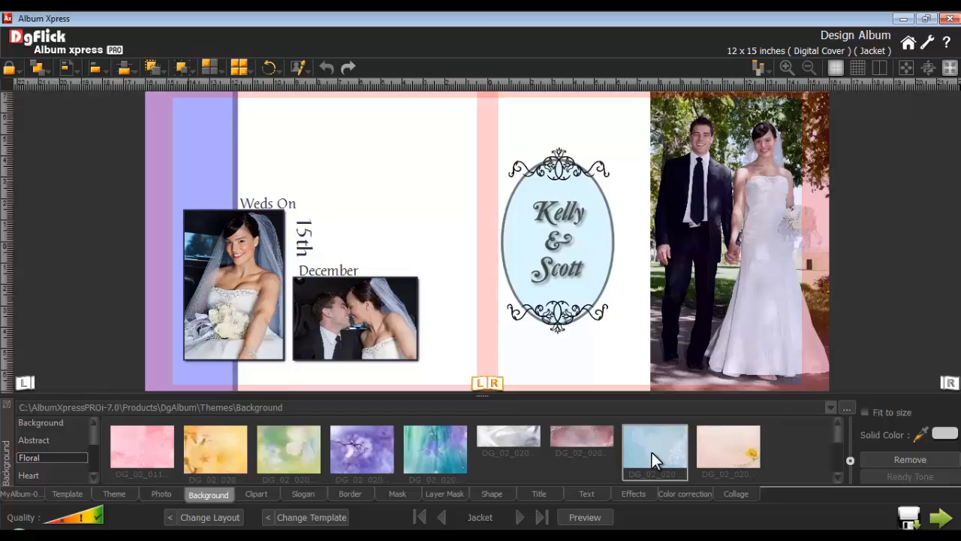
- Go to pages 1 - 2, add the bride's outdoor portrait and enlarge it to full page height at the spread's outer left edge
left_click(519, 517)
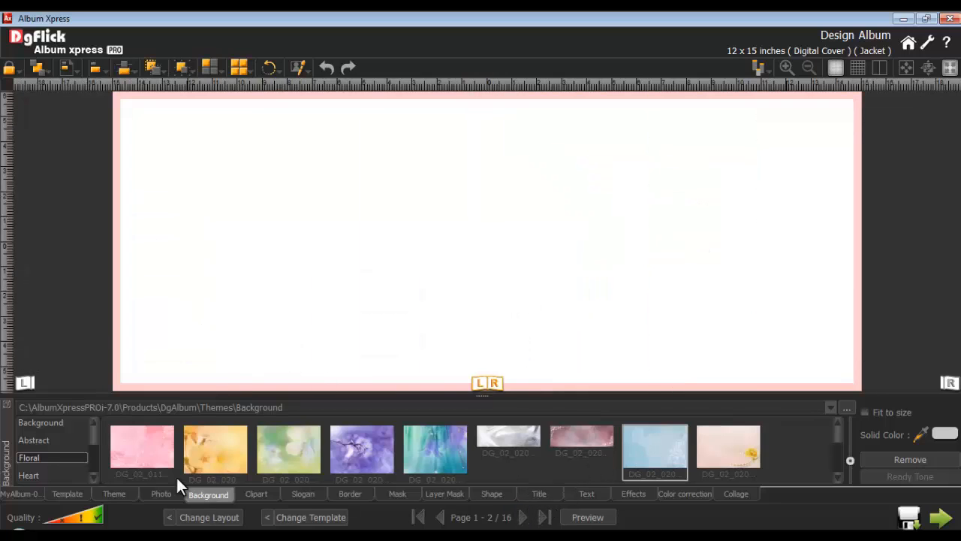
left_click(158, 492)
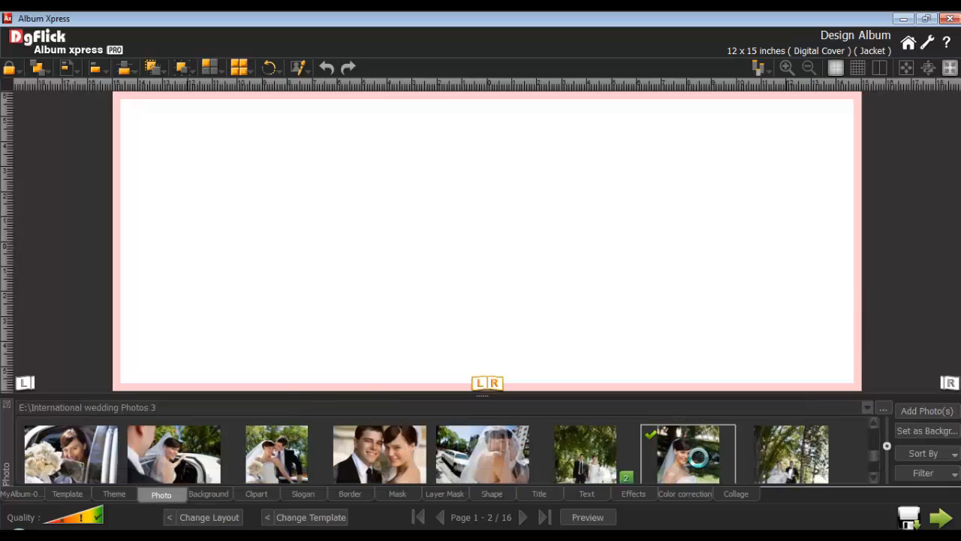
left_click_drag(462, 247, 152, 160)
left_click_drag(240, 283, 397, 393)
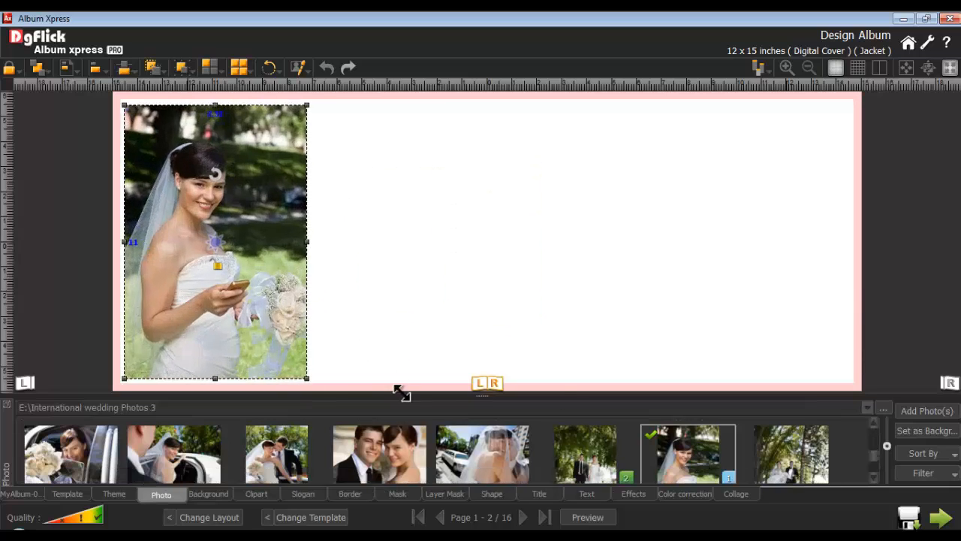
- Zoom the portrait to a close-up inside its frame, widen the frame toward the spread's centre and recentre the bride within it
scroll(238, 274, "up", 3)
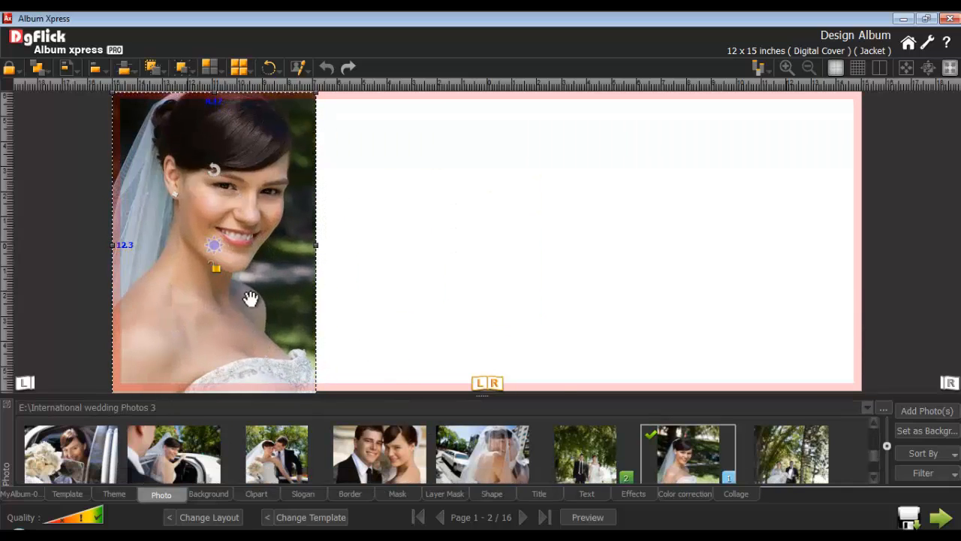
left_click_drag(317, 244, 377, 248)
left_click_drag(244, 245, 271, 246)
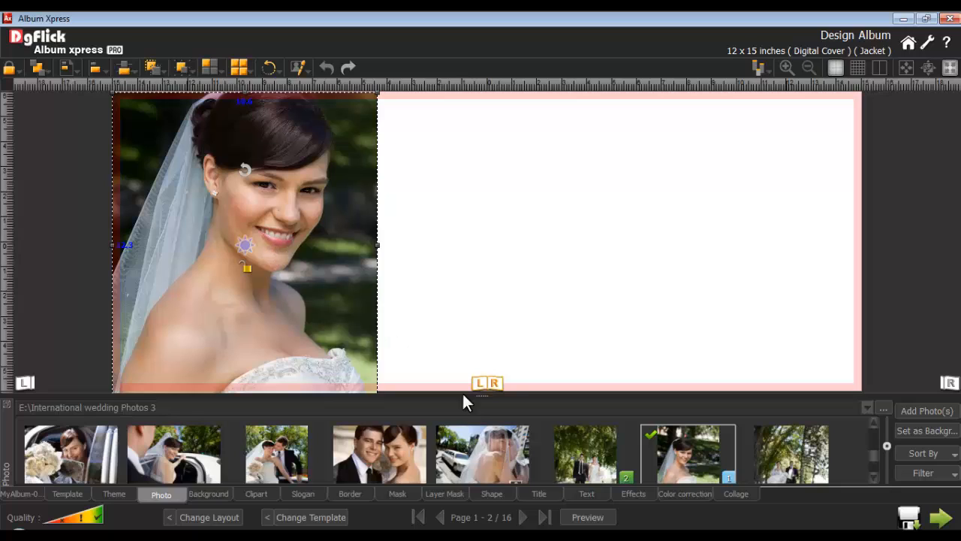
- Look through the photo effect categories Opacity, Feather, Shadow, Glow, Outline, Rotation, Presets and Blend
left_click(633, 494)
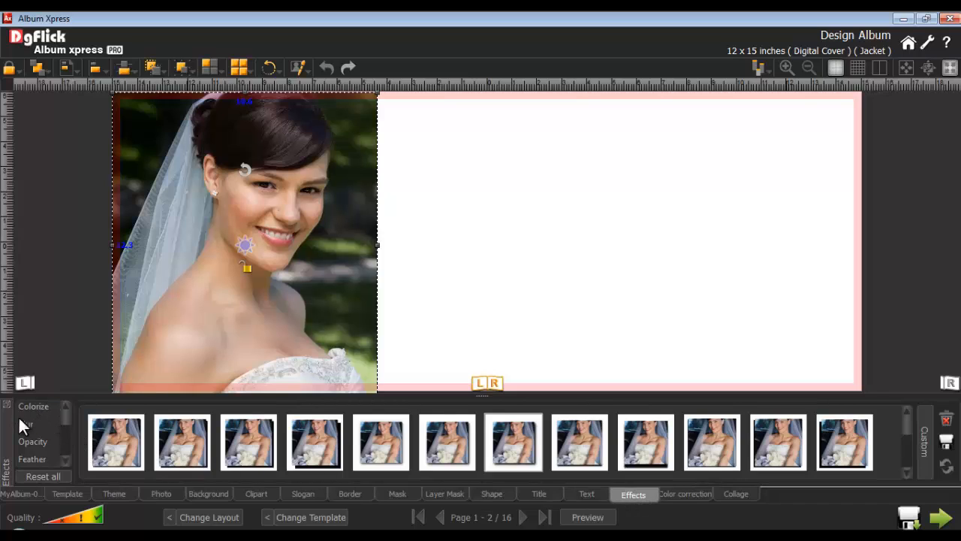
left_click(31, 441)
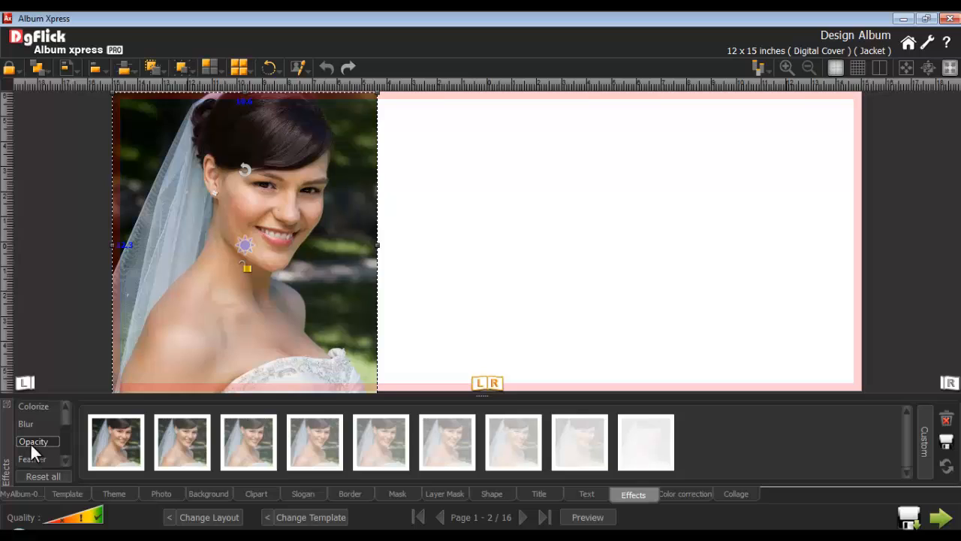
left_click(30, 457)
scroll(66, 423, "down", 1)
scroll(65, 422, "down", 1)
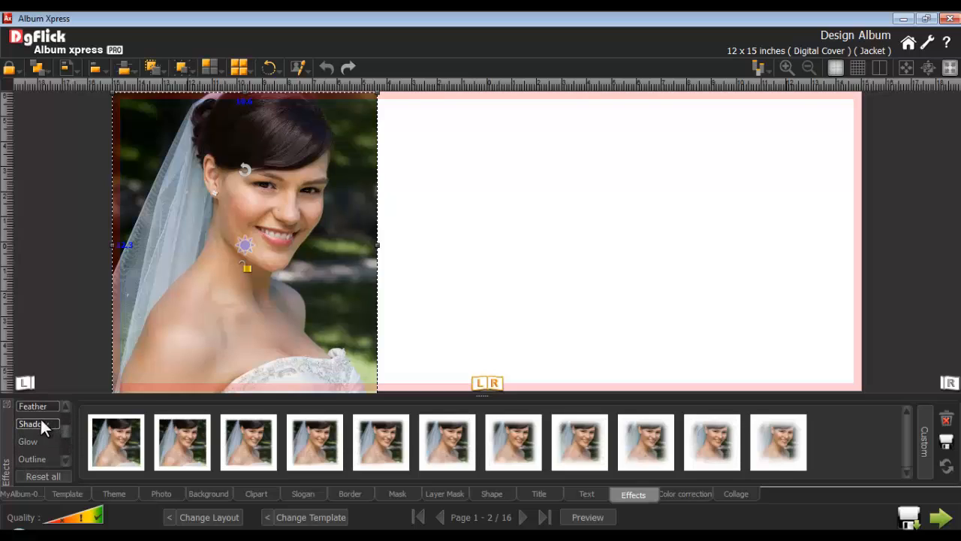
left_click(31, 423)
left_click(27, 441)
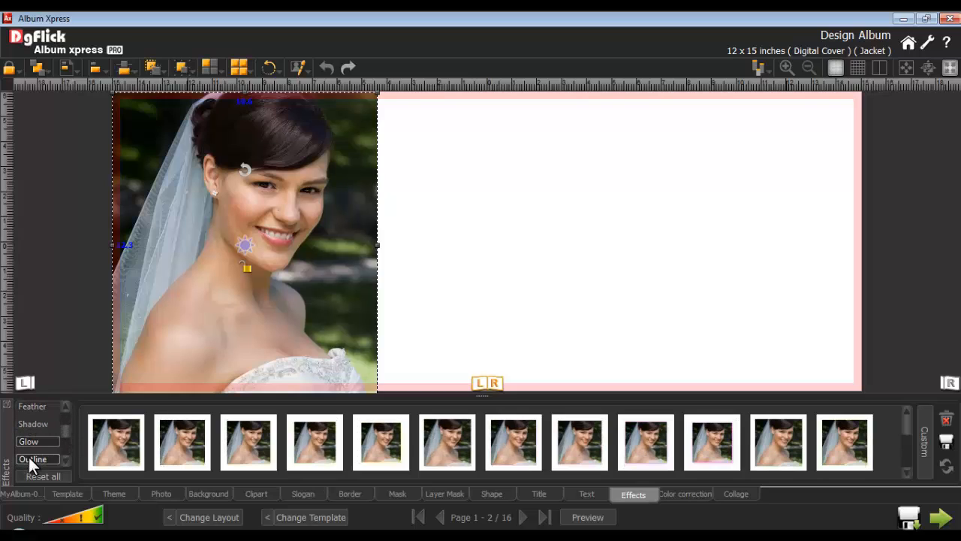
left_click(28, 455)
scroll(62, 436, "down", 2)
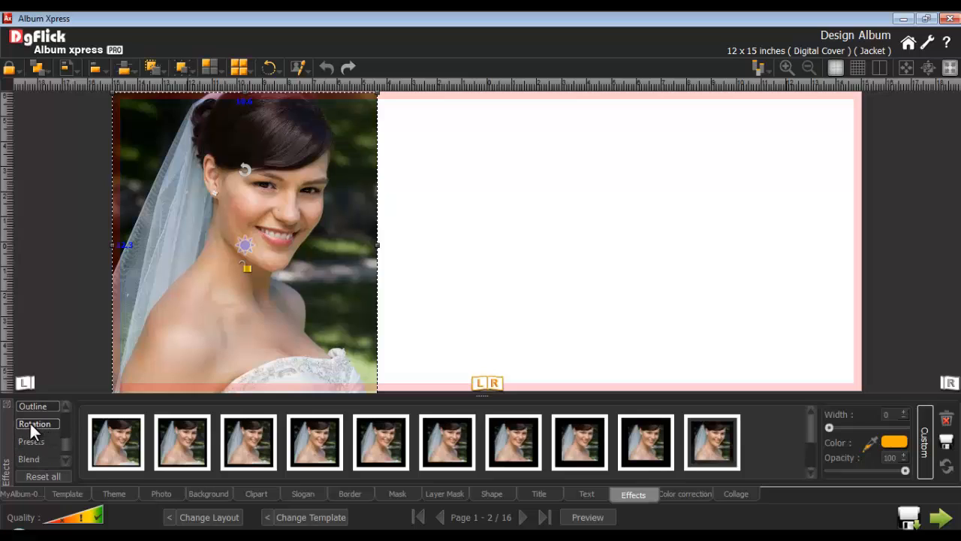
left_click(30, 423)
left_click(30, 441)
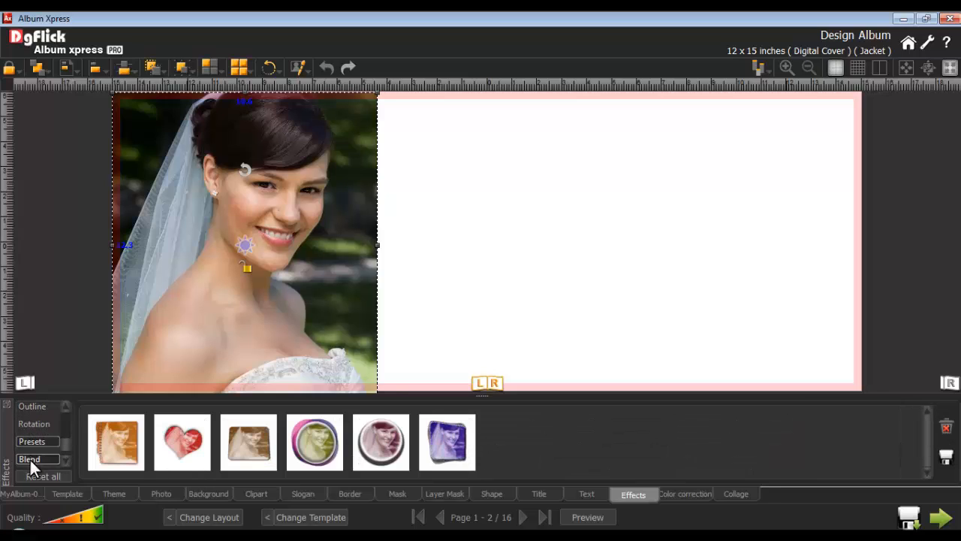
left_click(29, 457)
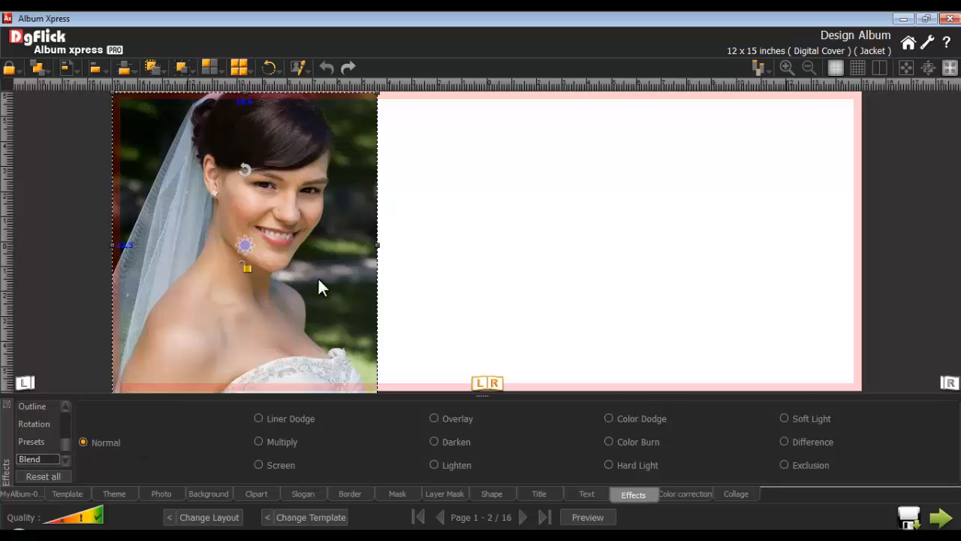
left_click_drag(66, 444, 66, 414)
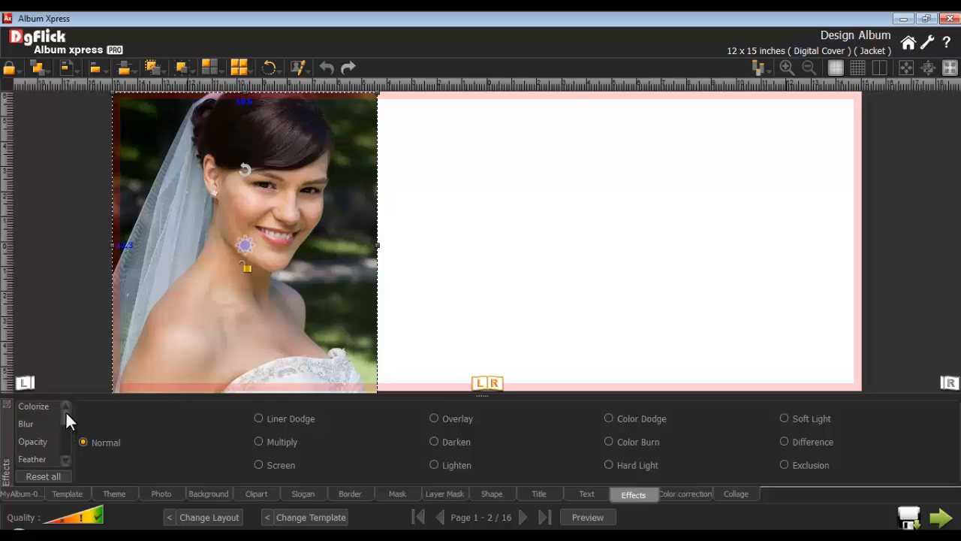
- Apply the black-and-white Colorize effect to the bride's portrait and display the effect's custom settings
left_click(36, 406)
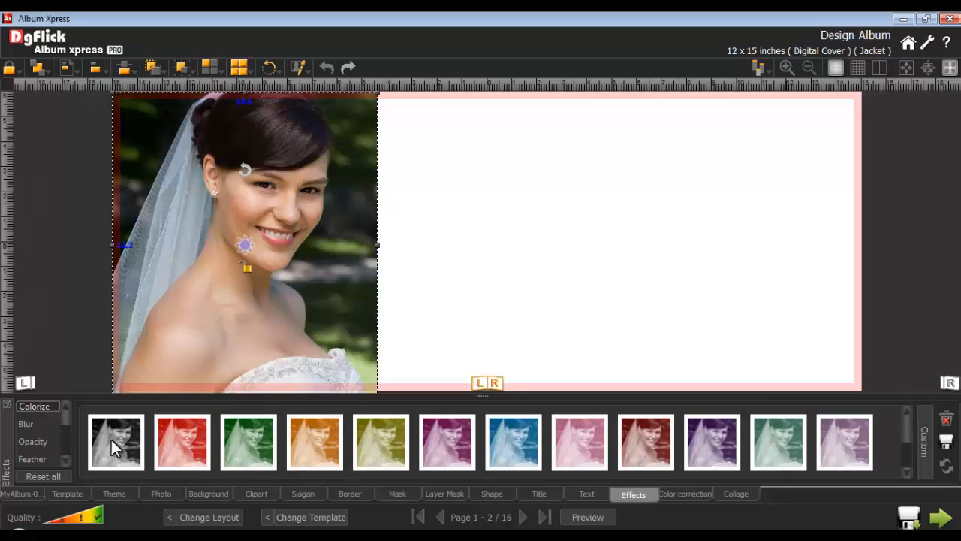
left_click(111, 439)
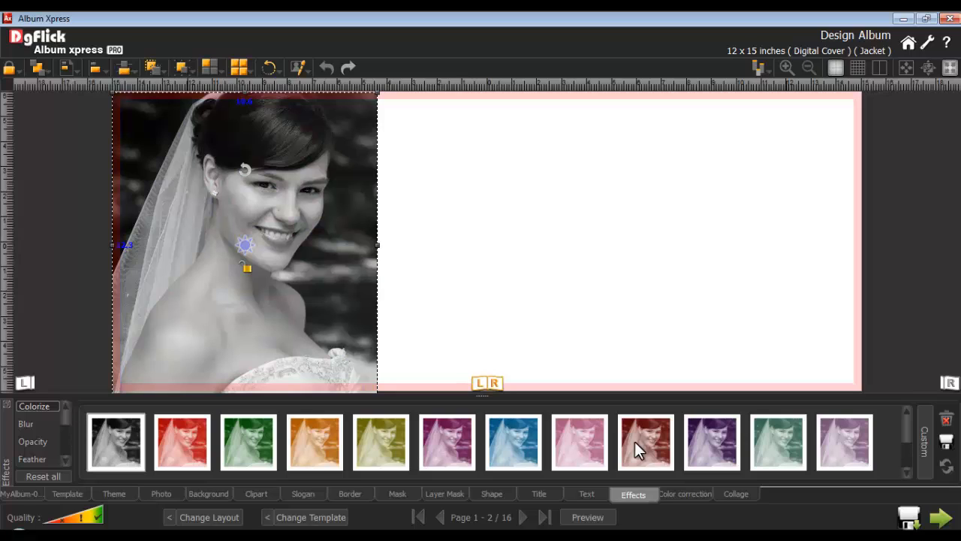
left_click(923, 444)
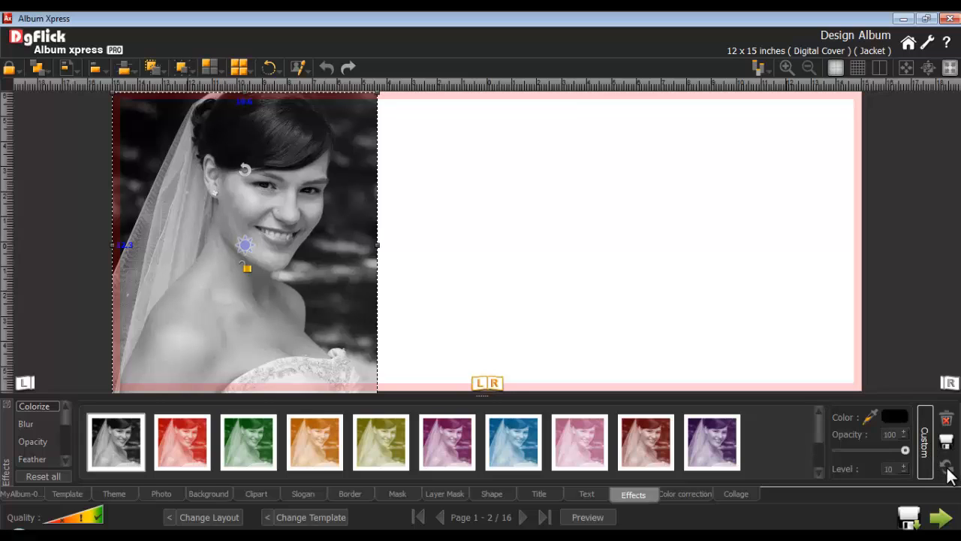
left_click(526, 269)
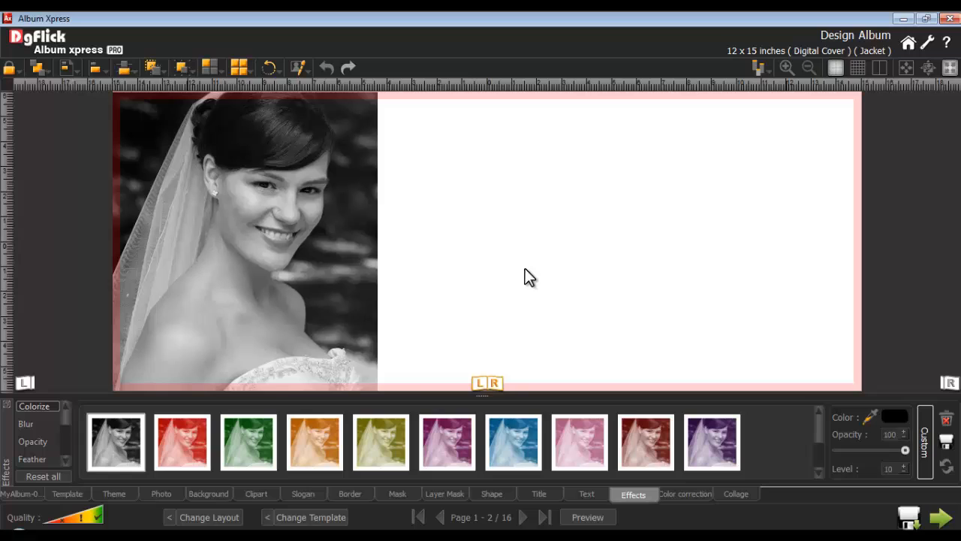
- Add the bride's hair bun photo and the two makeup photos to the spread together
left_click(165, 494)
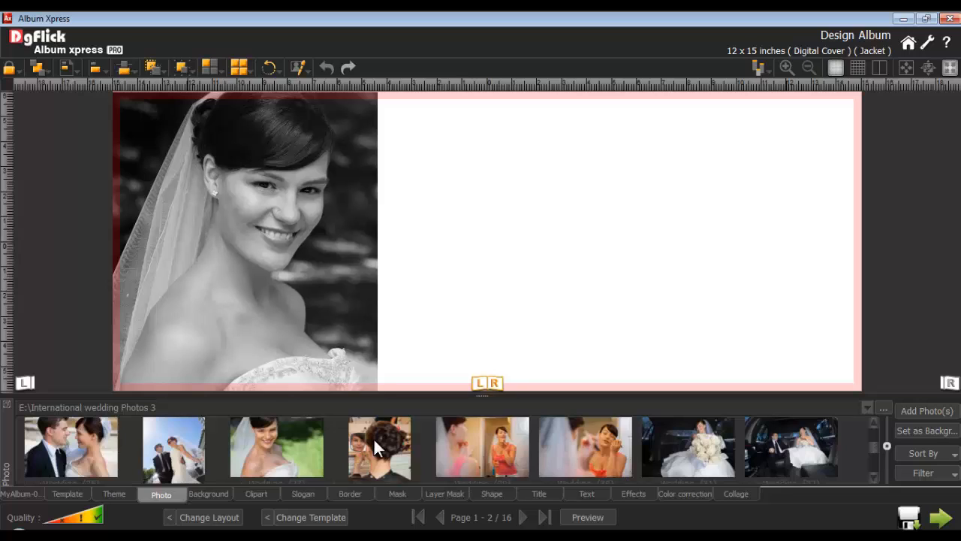
left_click(373, 437)
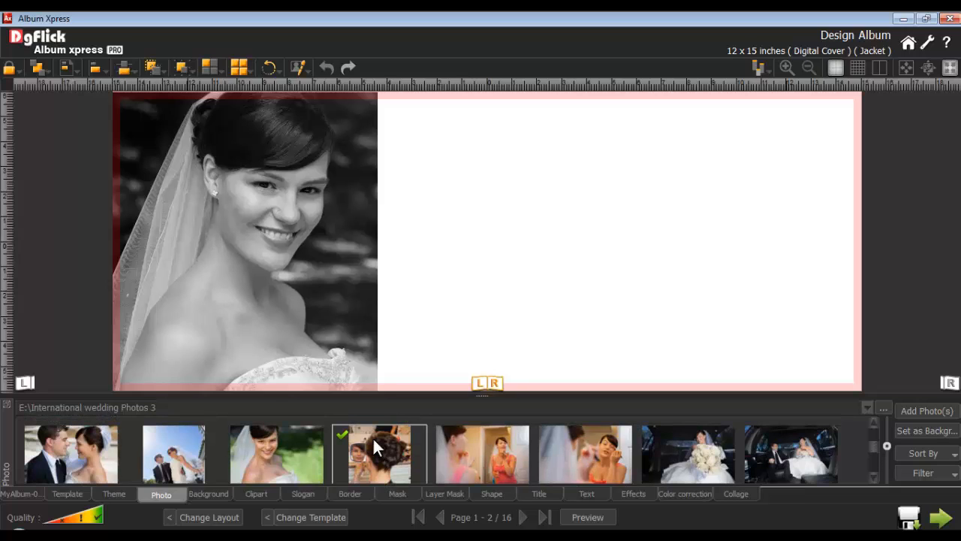
left_click(461, 439)
left_click(566, 446)
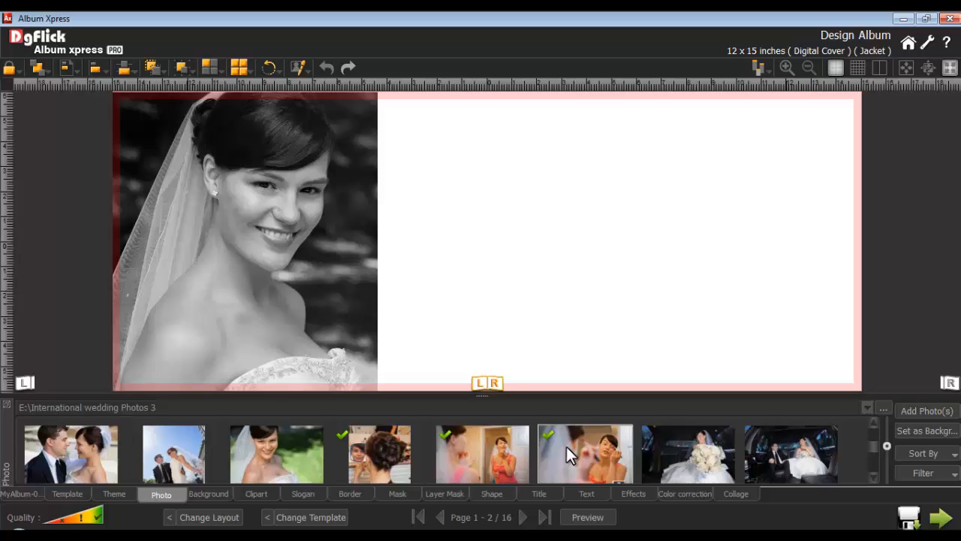
left_click(919, 412)
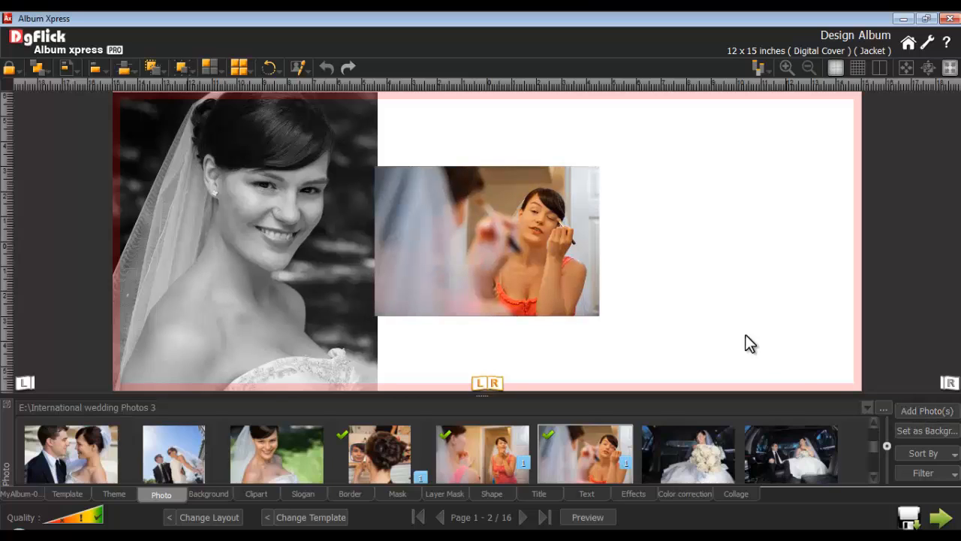
- Arrange the three stacked photos in a photo grid with 2 rows and 2 columns
left_click(585, 250)
left_click_drag(585, 250, 481, 287)
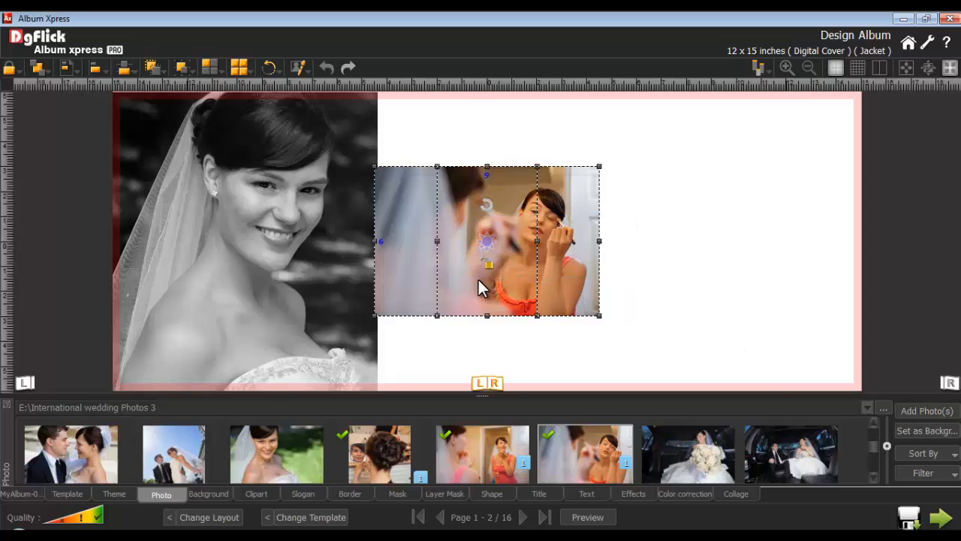
left_click(210, 68)
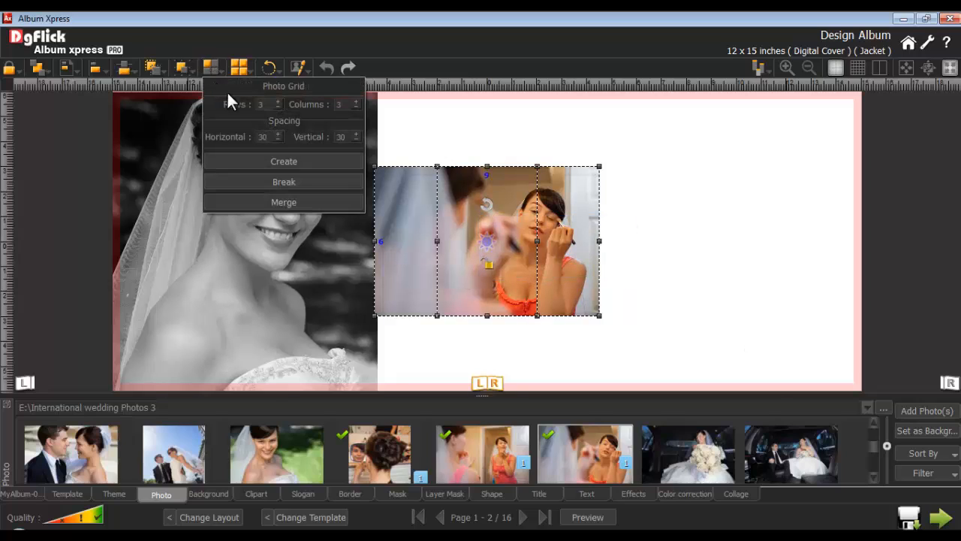
left_click(259, 105)
left_click(335, 105)
left_click(261, 137)
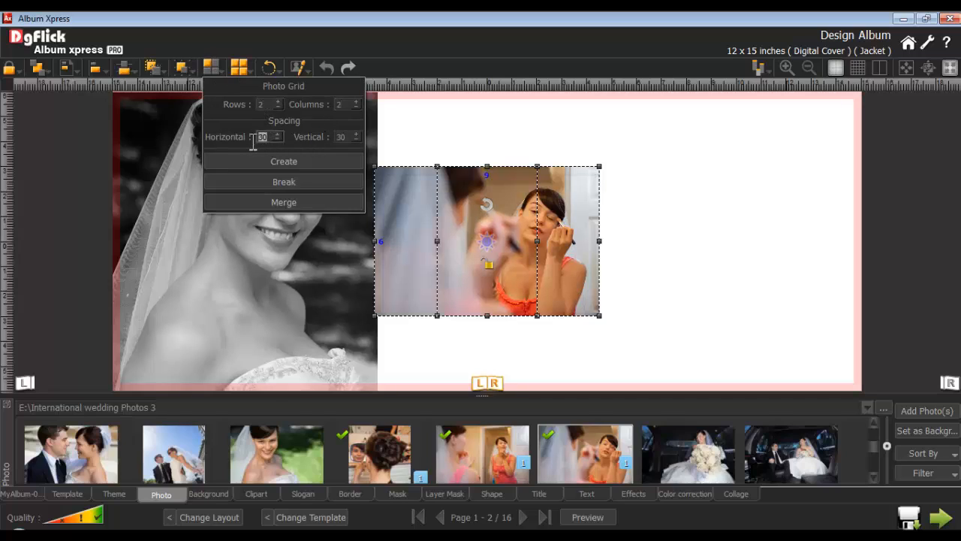
left_click(340, 137)
left_click(283, 162)
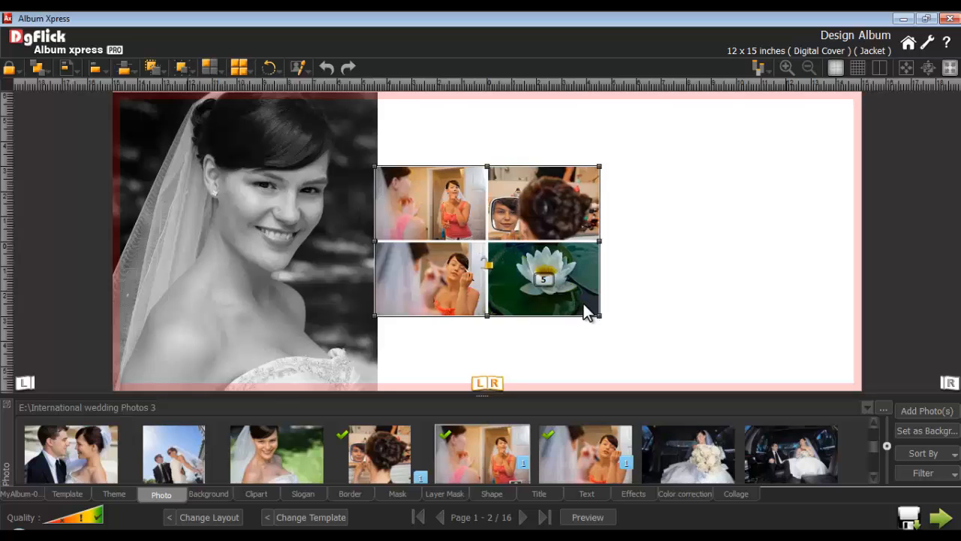
- Enlarge the photo grid and move it to the upper part of the spread's right page
left_click_drag(598, 316, 682, 369)
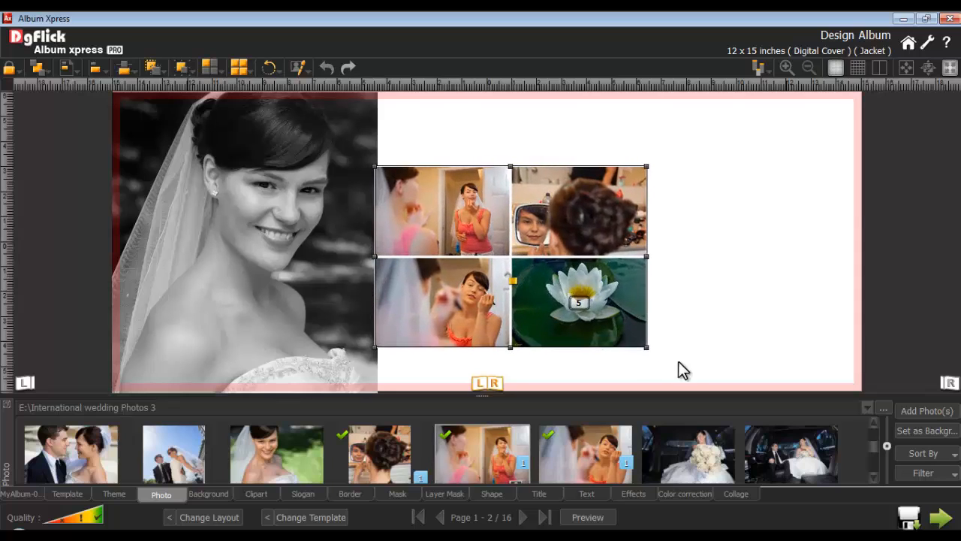
left_click_drag(543, 282, 719, 233)
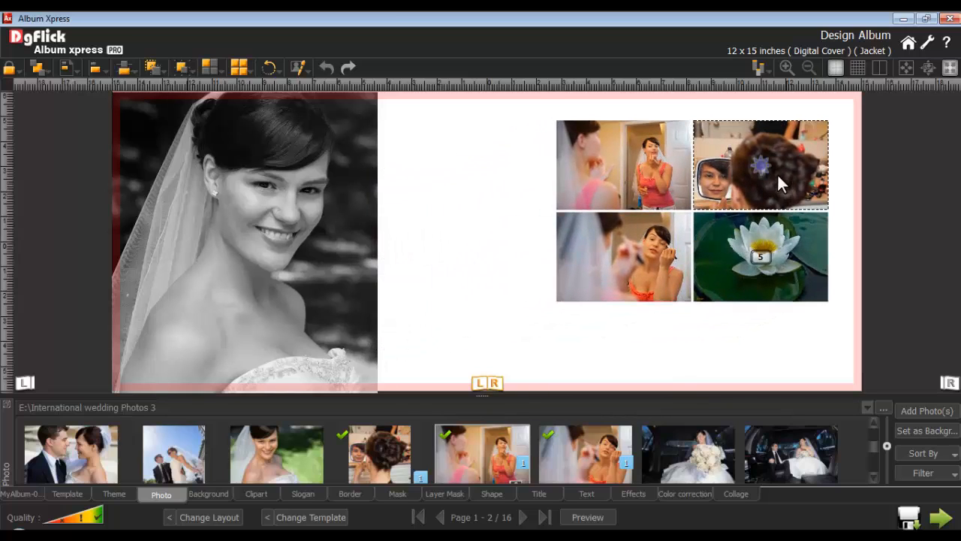
- Reposition the hair bun photo upward inside its grid cell and merge that cell with the empty placeholder cell below it
left_click(760, 157)
left_click_drag(760, 157, 761, 138)
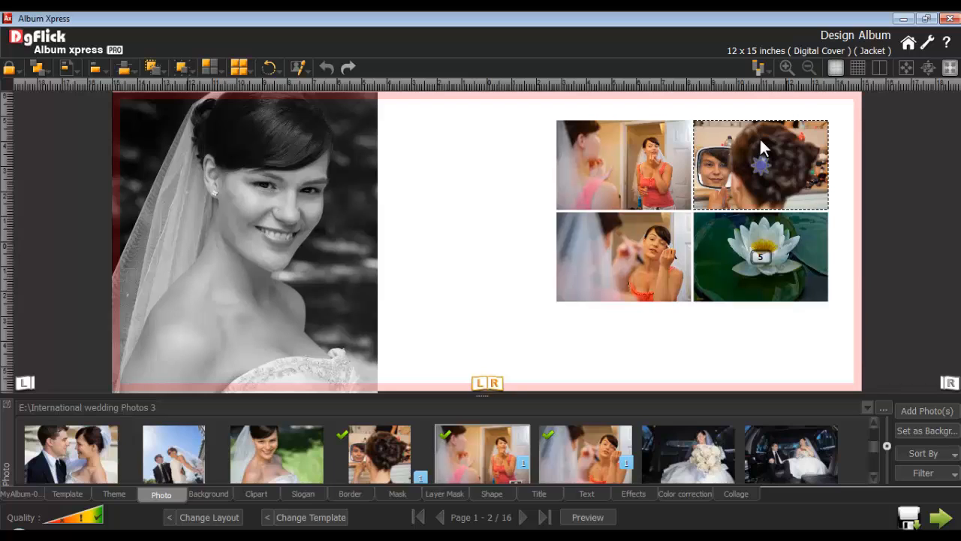
left_click(772, 241, "ctrl")
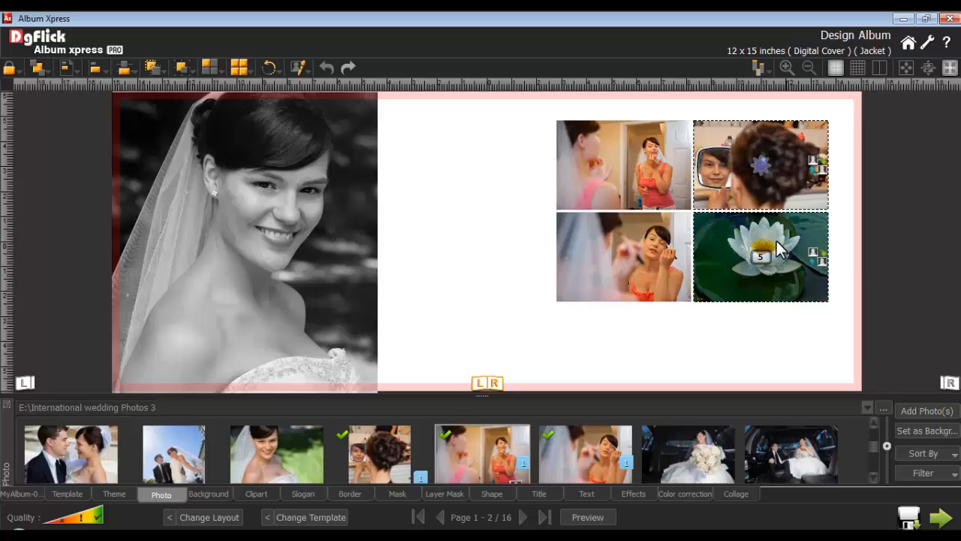
left_click(210, 67)
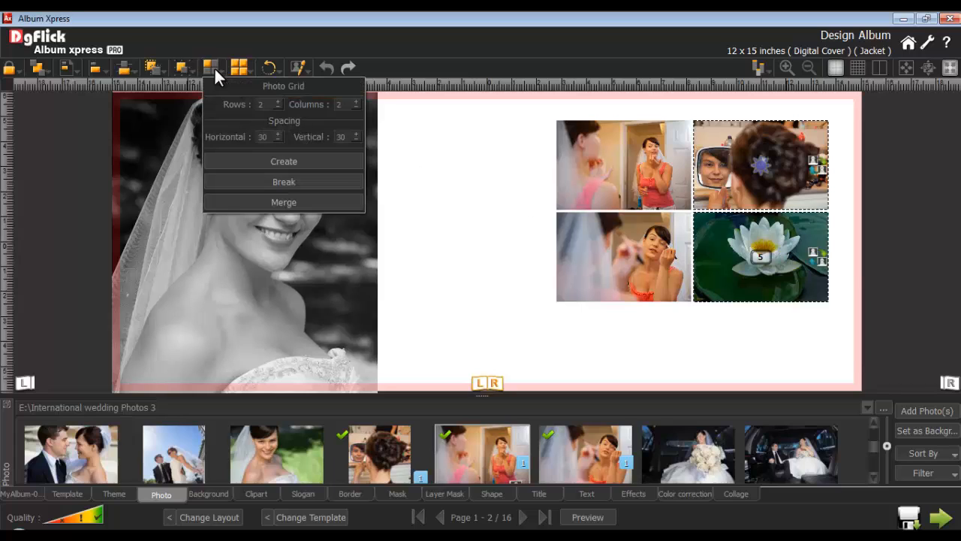
left_click(283, 200)
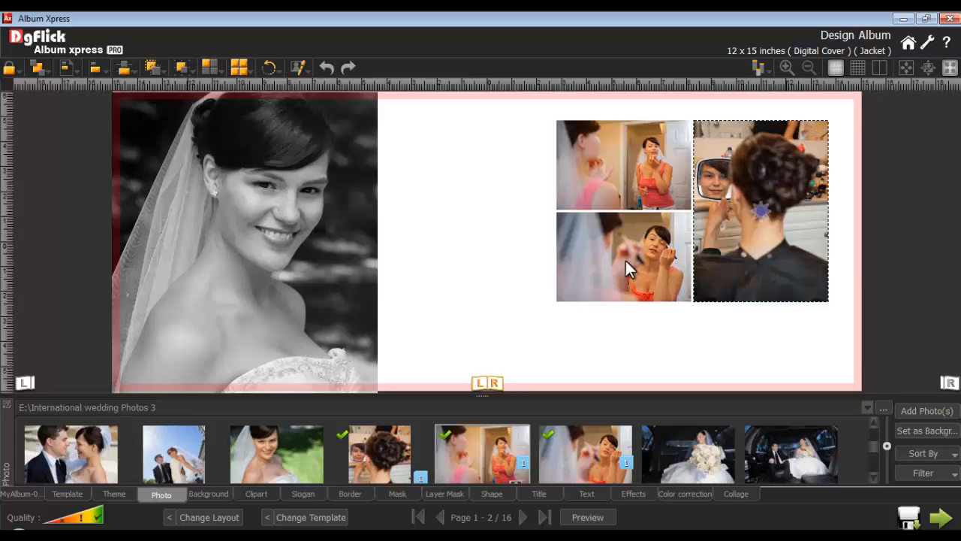
left_click(721, 244)
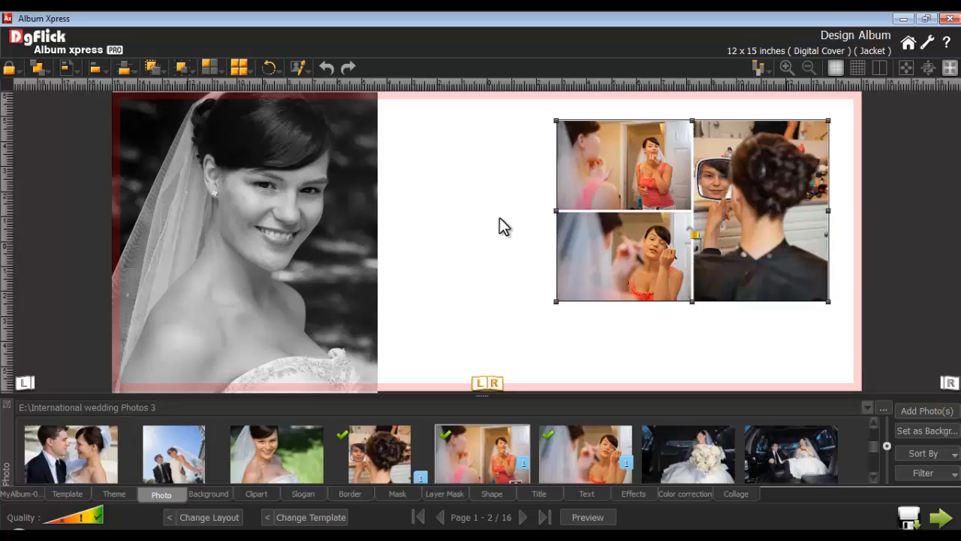
left_click(211, 67)
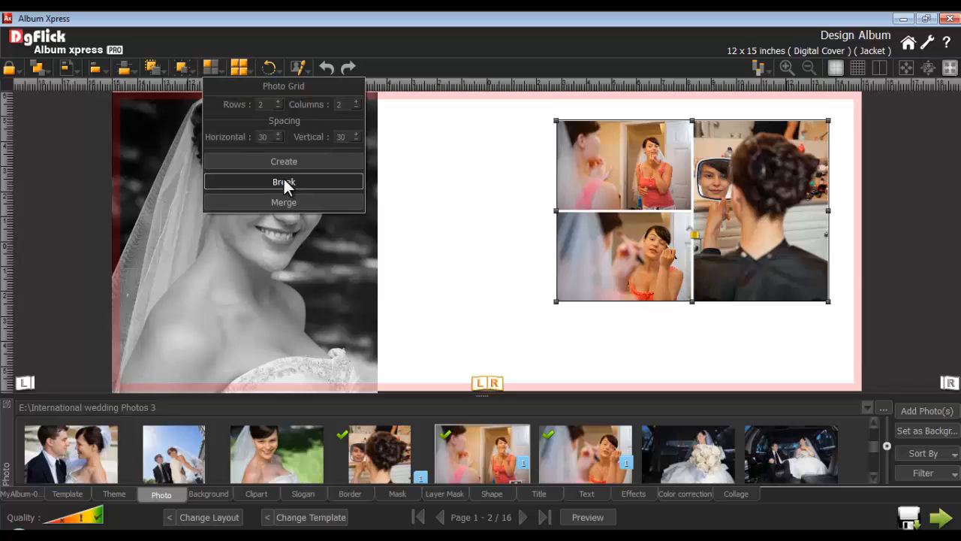
left_click(468, 192)
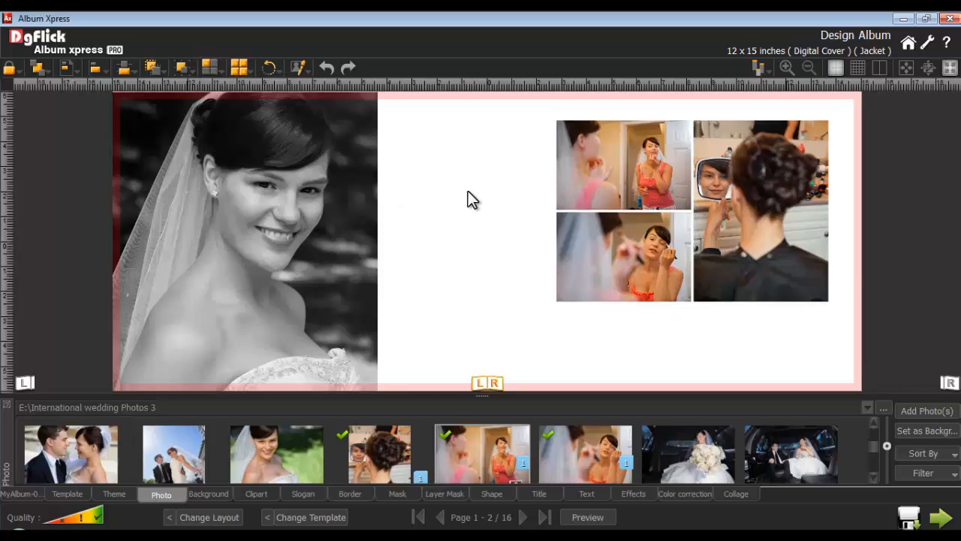
- Add a dark grey filled rectangle with outline width 10, slightly larger than the photo grid, and send it to the back
left_click(702, 247)
left_click(632, 494)
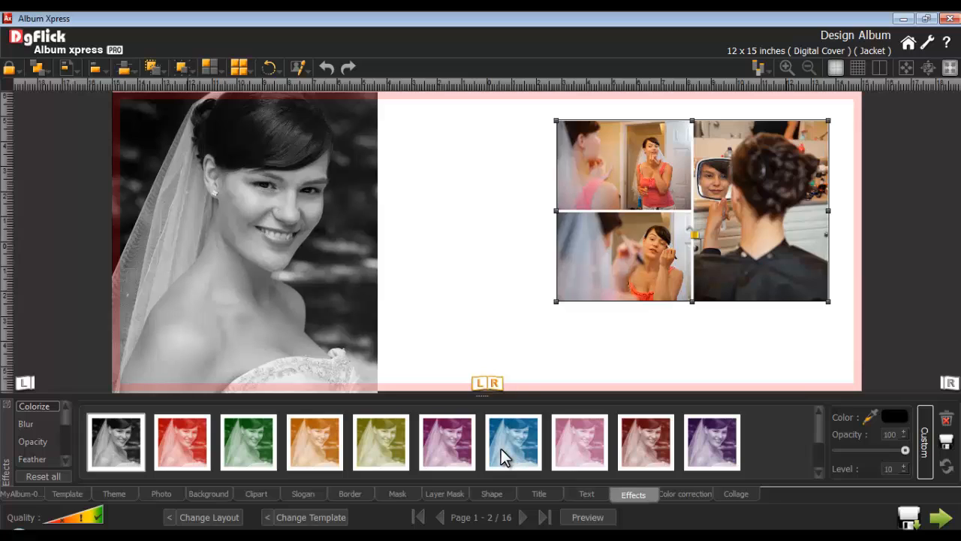
left_click(488, 493)
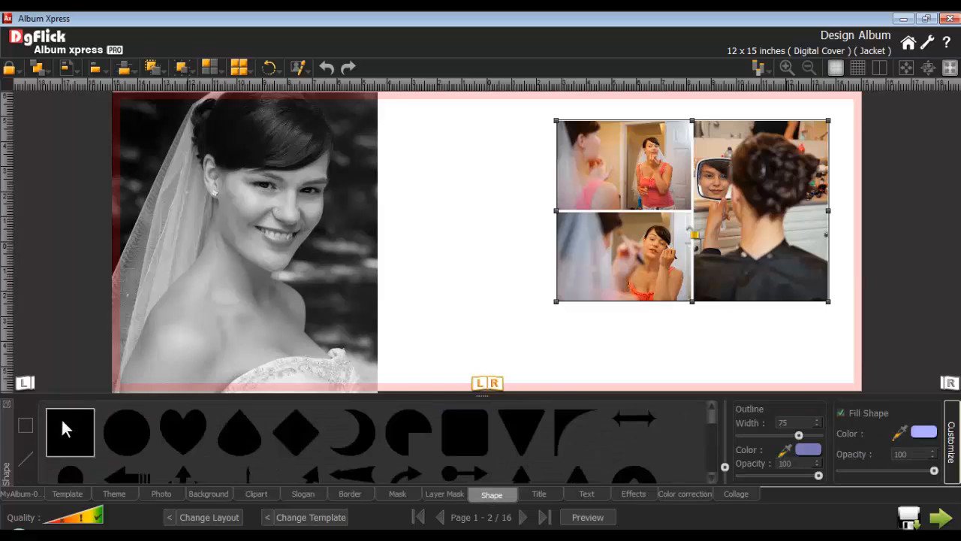
left_click(61, 418)
left_click_drag(514, 268, 607, 215)
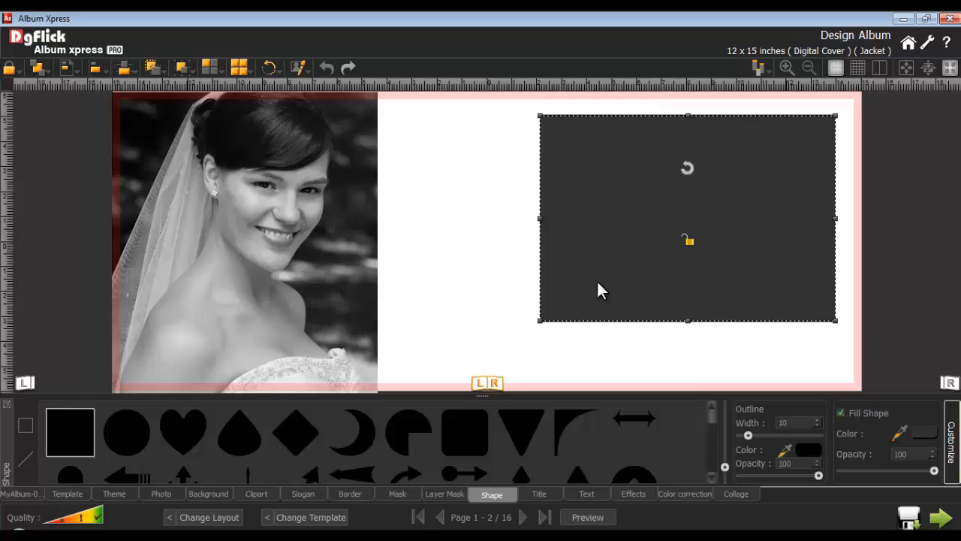
left_click(38, 69)
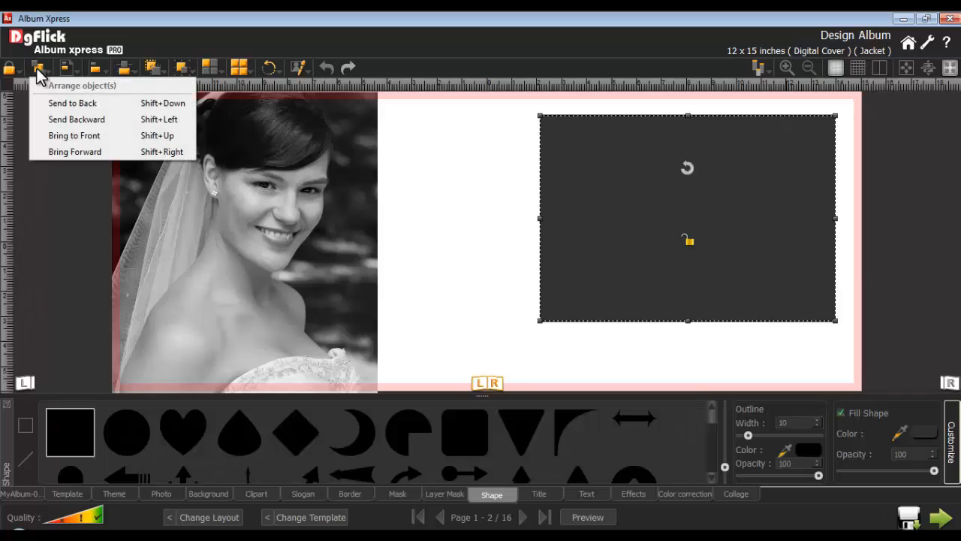
left_click(65, 104)
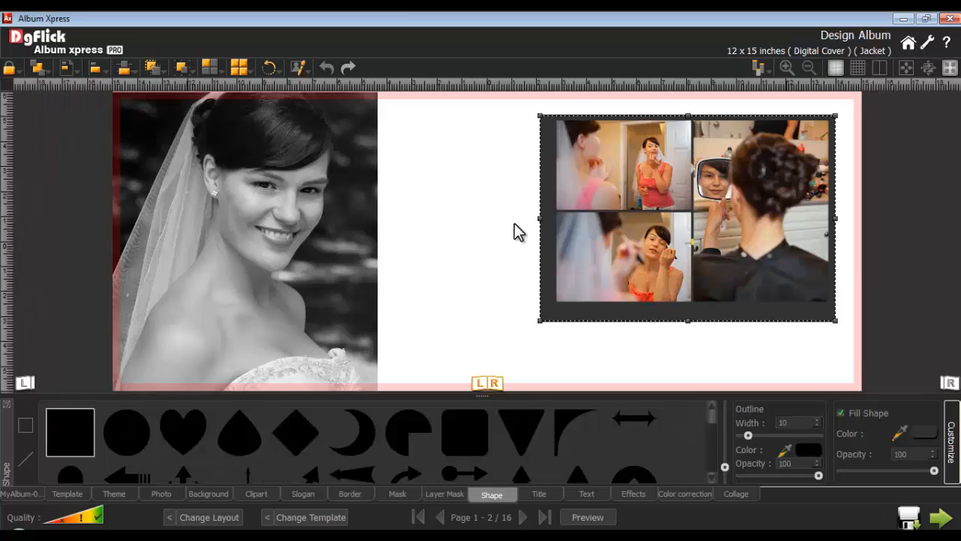
- Align the photo grid and the dark rectangle behind it by their centers
left_click(602, 235)
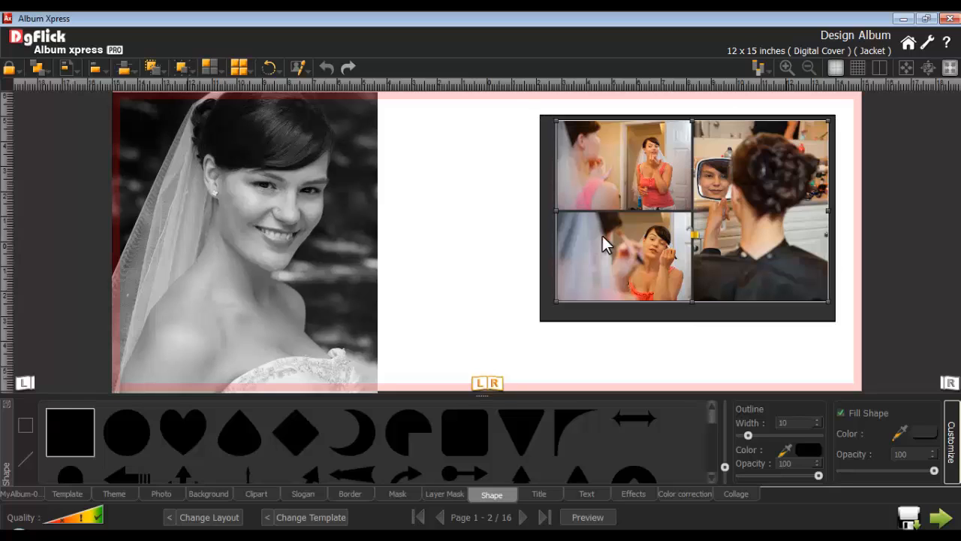
left_click(549, 288)
left_click(96, 69)
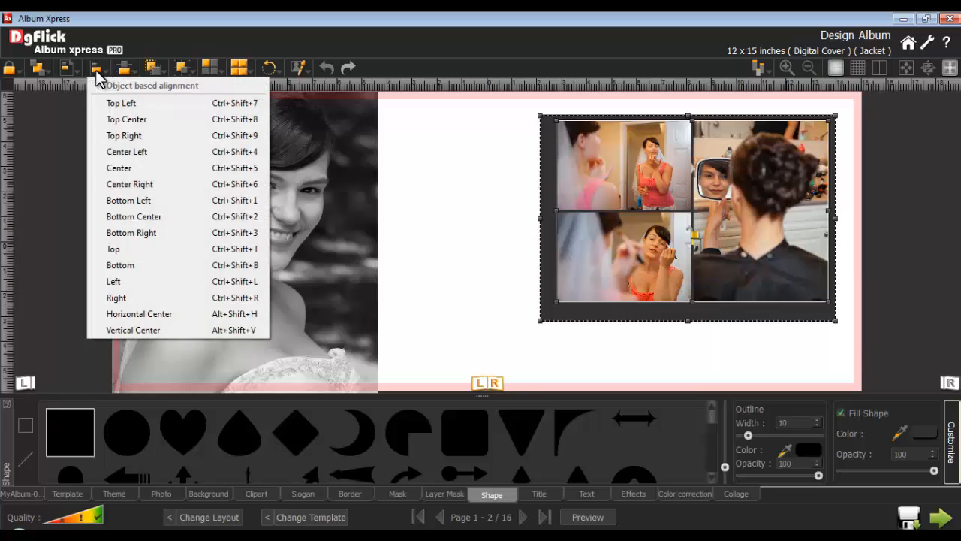
left_click(130, 167)
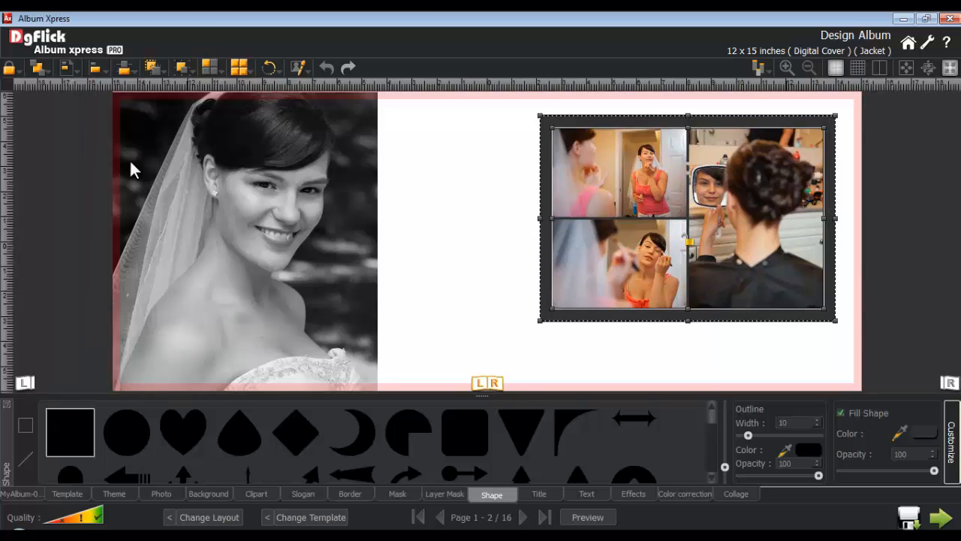
left_click(483, 261)
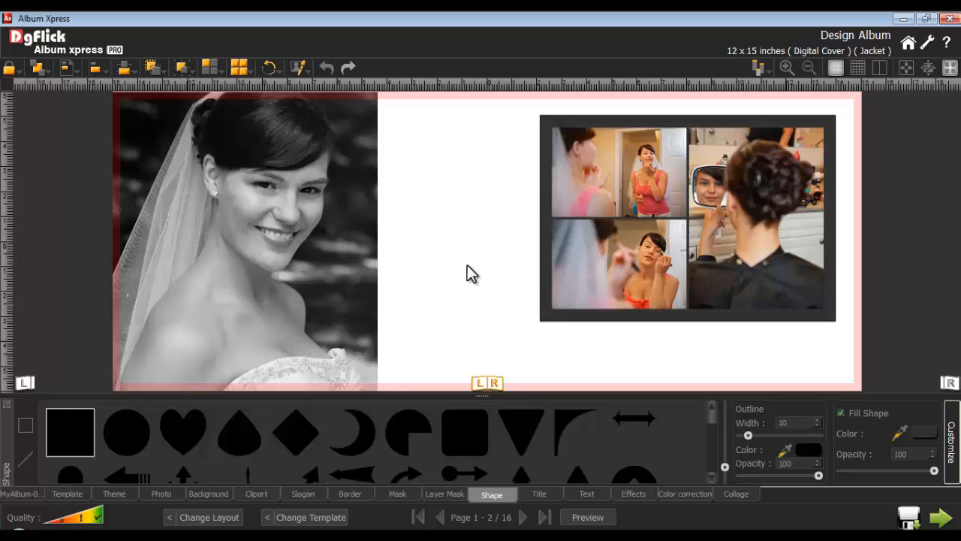
- Add the Happy Wedding carriage clipart to the spread and shrink it slightly
left_click(255, 493)
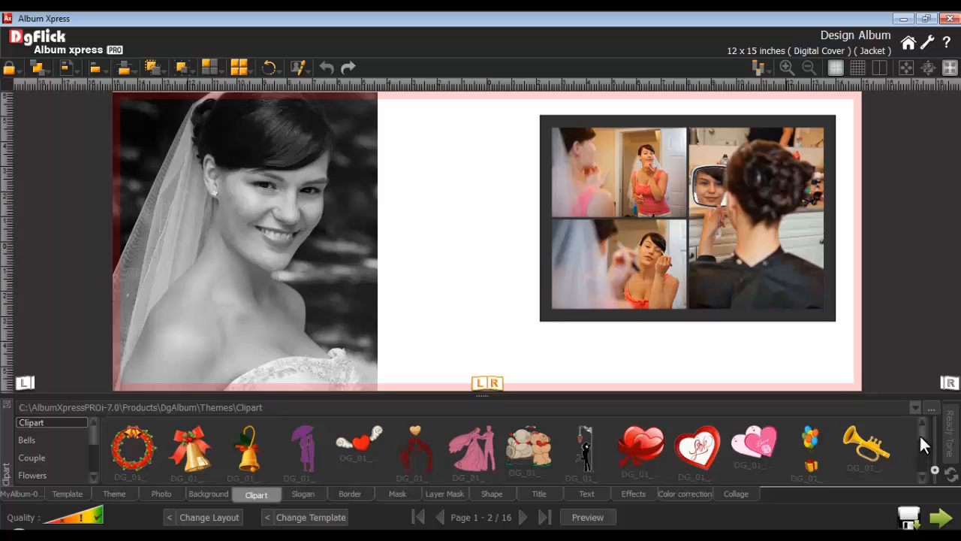
left_click_drag(921, 437, 929, 467)
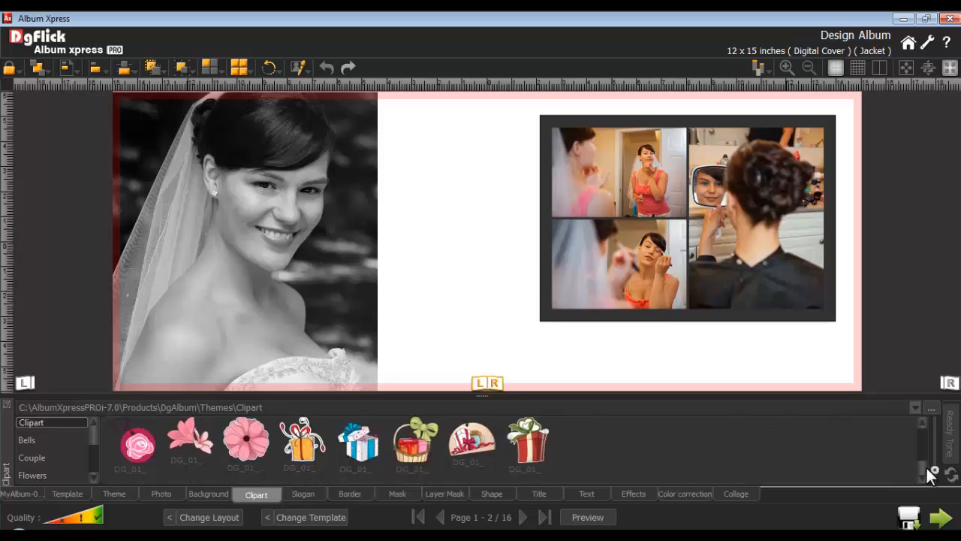
left_click(44, 440)
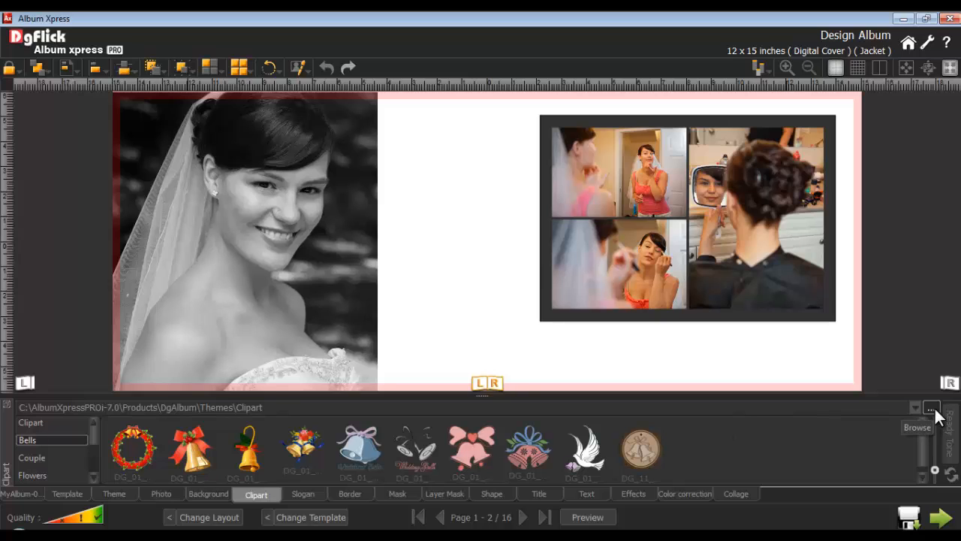
left_click(47, 422)
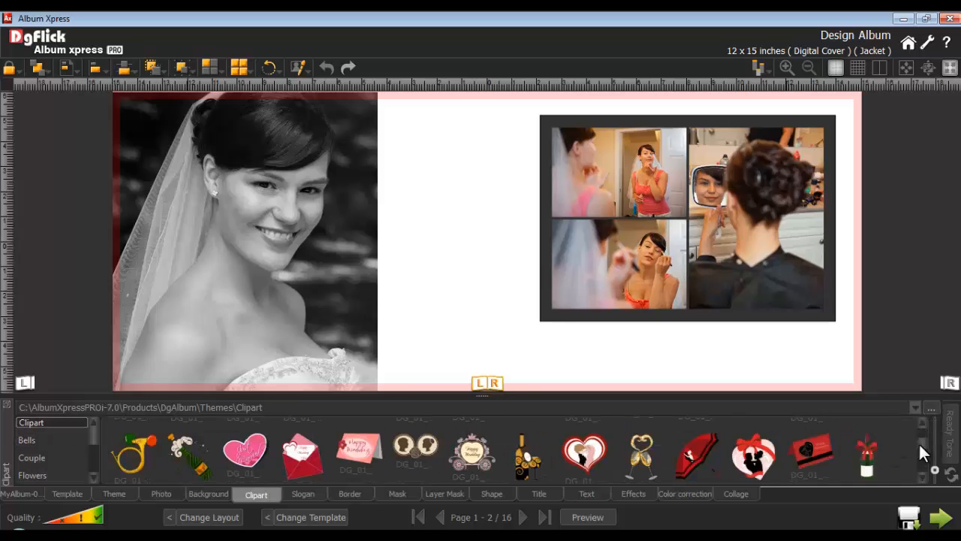
double_click(466, 452)
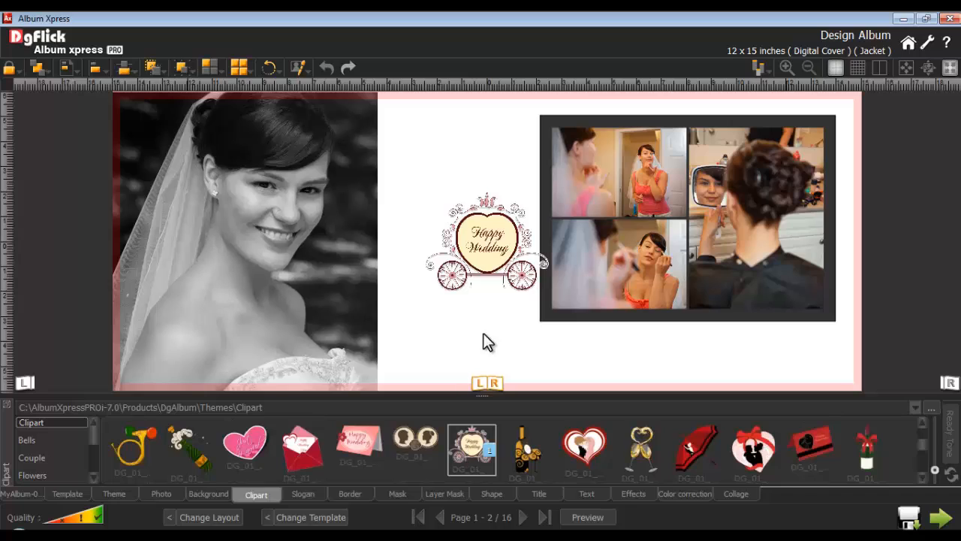
left_click(488, 265)
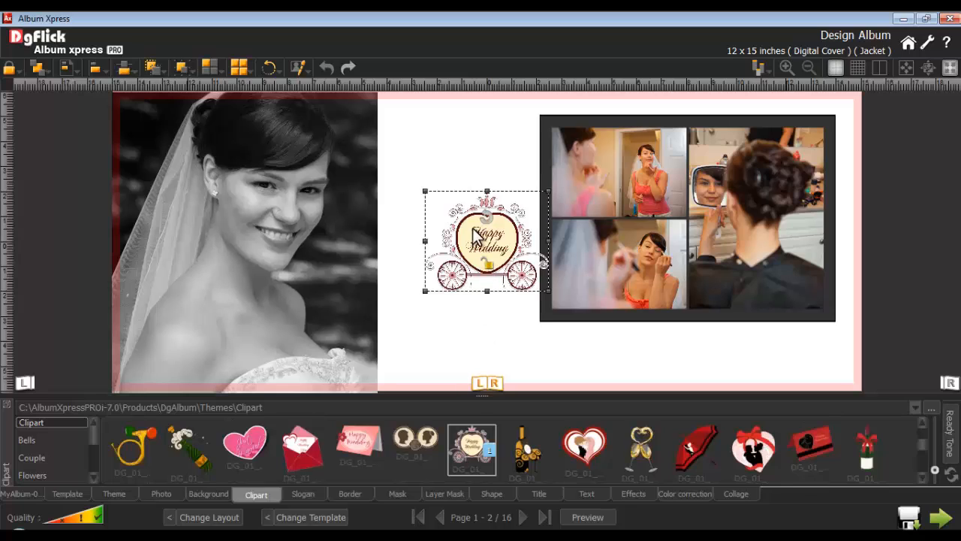
left_click_drag(425, 193, 431, 197)
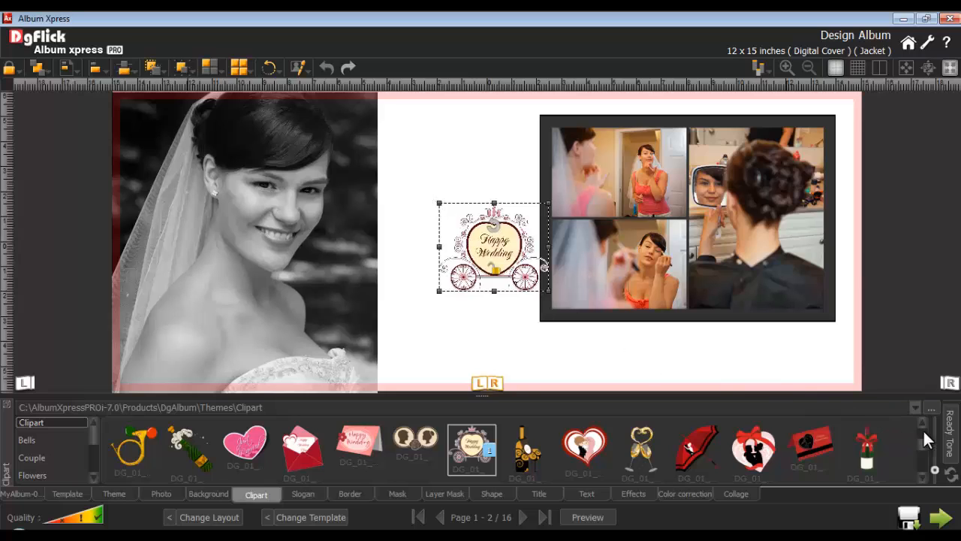
- Colorize the carriage clipart in a dark tone sampled from the background of the bride's black-and-white portrait
left_click(953, 435)
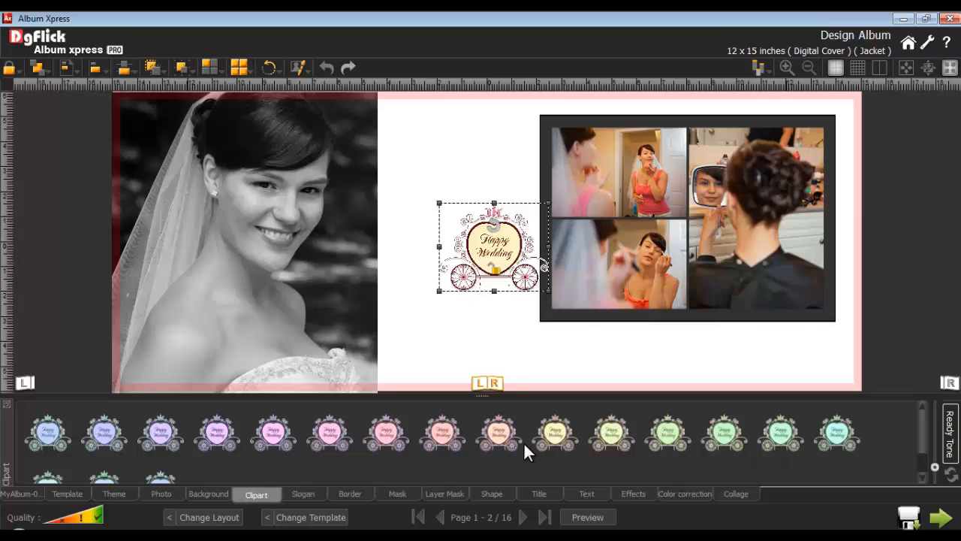
left_click(944, 445)
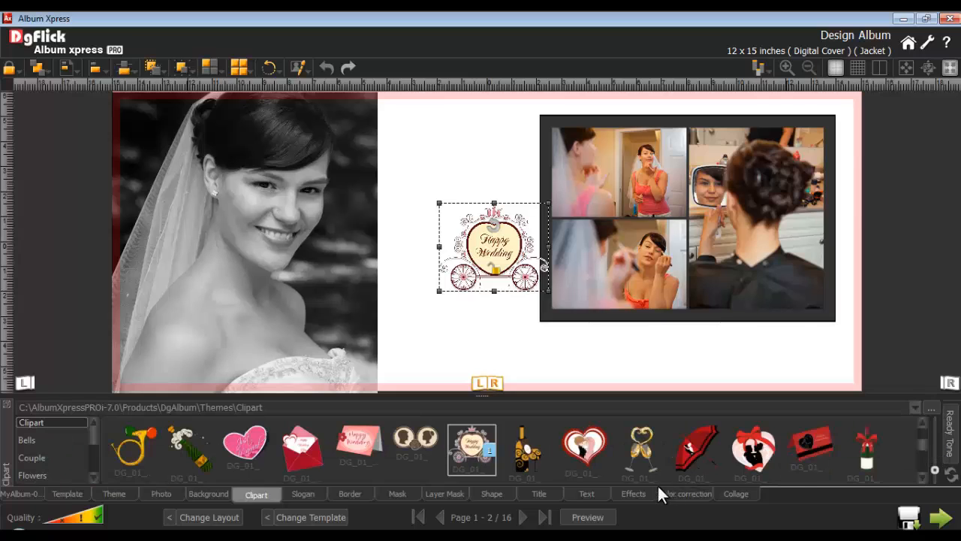
left_click(635, 494)
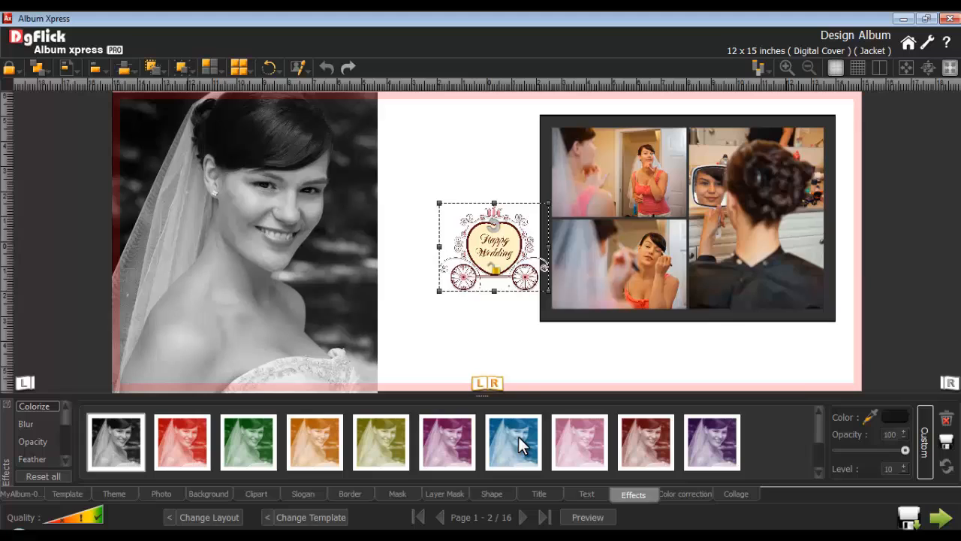
left_click(870, 418)
left_click(354, 162)
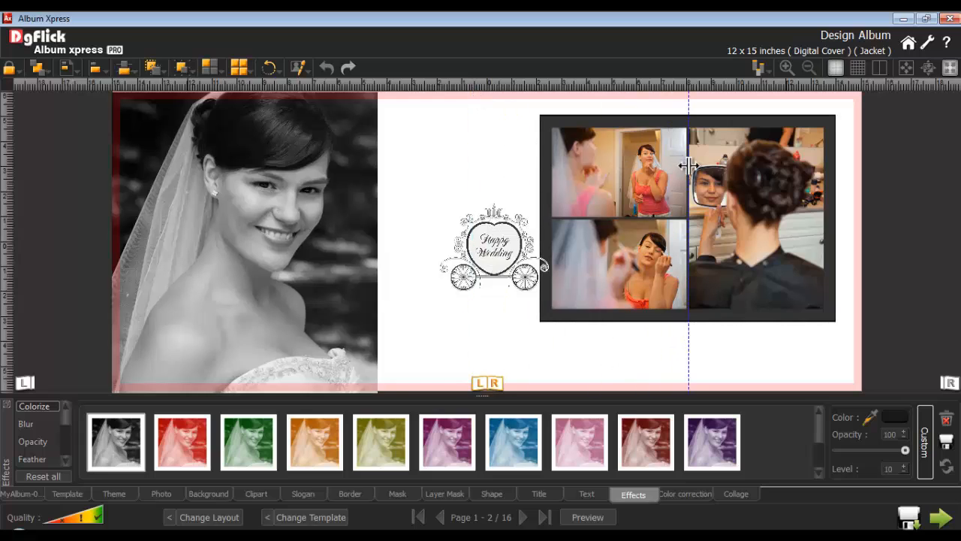
- Place the carriage clipart, reduced in size, centered below the framed photo grid, and hide the page margin guides
left_click_drag(494, 253, 683, 347)
left_click_drag(744, 302, 734, 315)
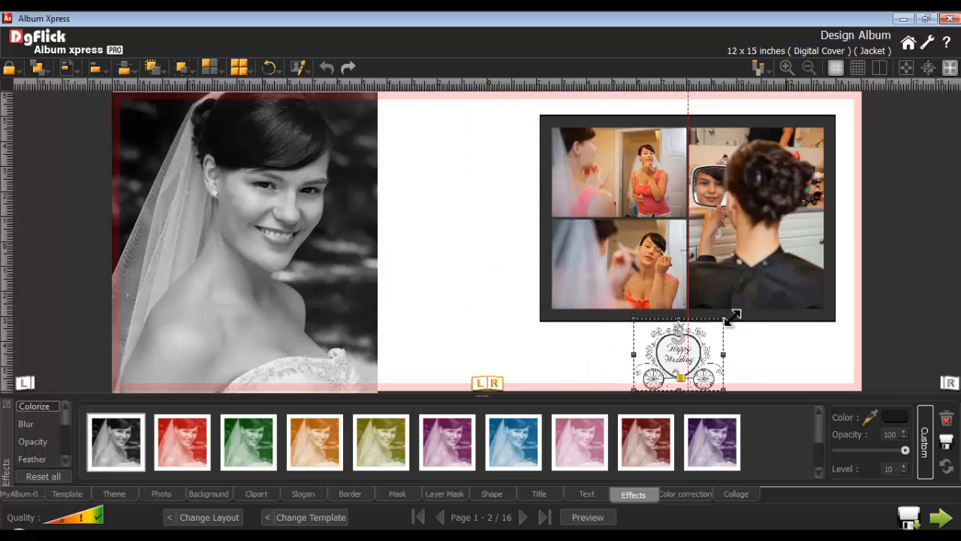
left_click(628, 356)
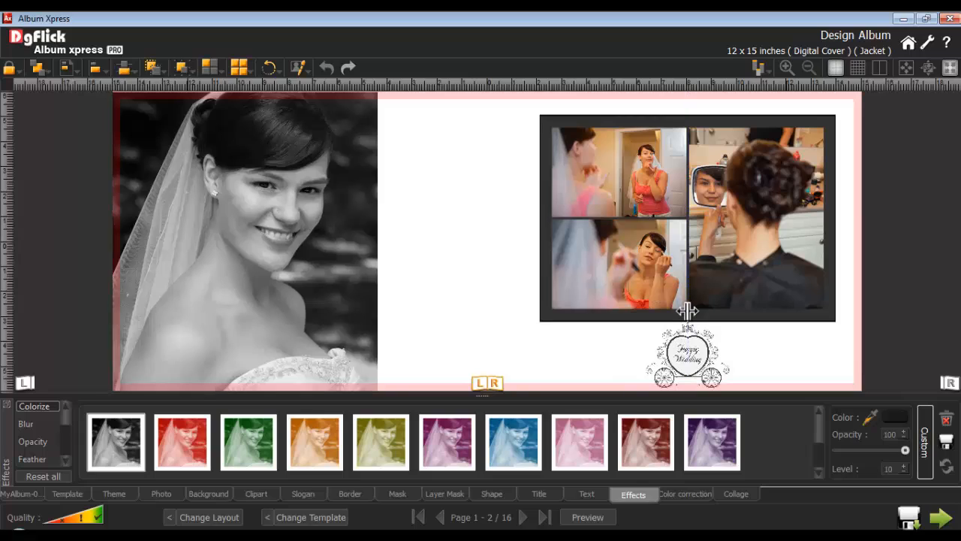
left_click(835, 72)
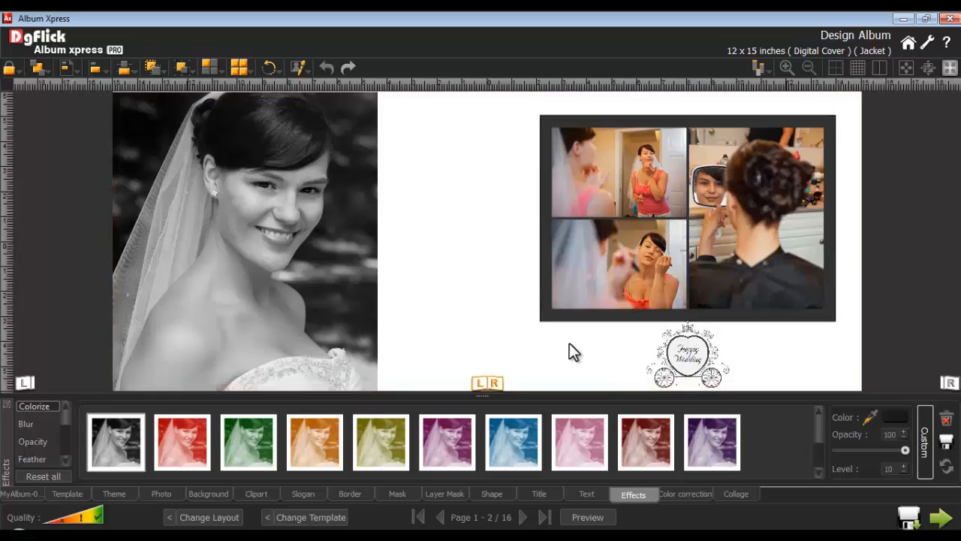
left_click(209, 493)
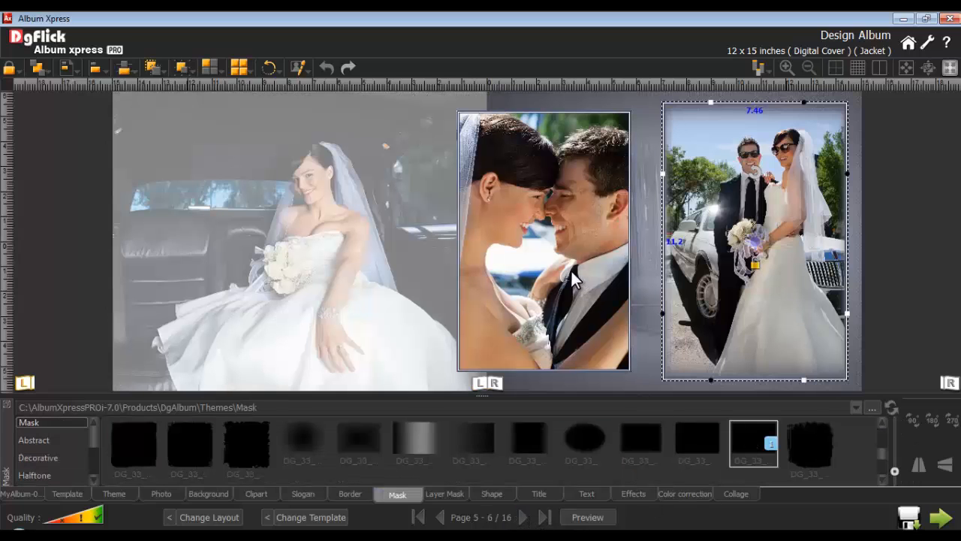
- Try painting a layer mask with the dotted flower brush over the lower part of the couple's close-up photo
left_click(571, 272)
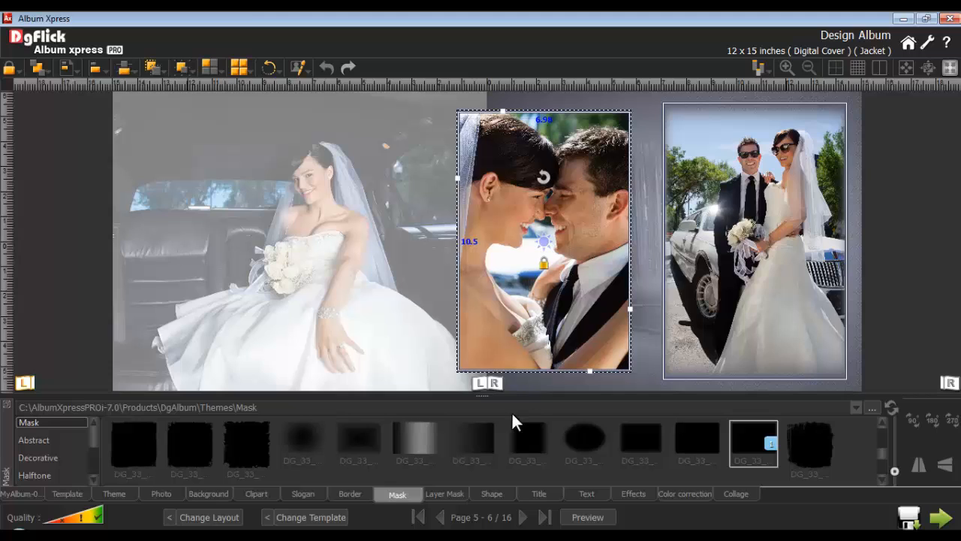
left_click(446, 494)
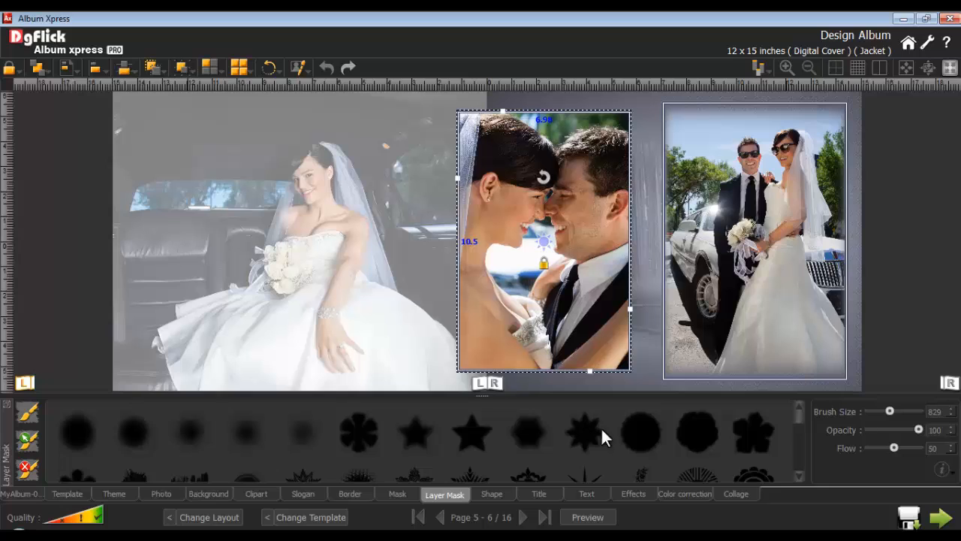
left_click_drag(799, 419, 799, 435)
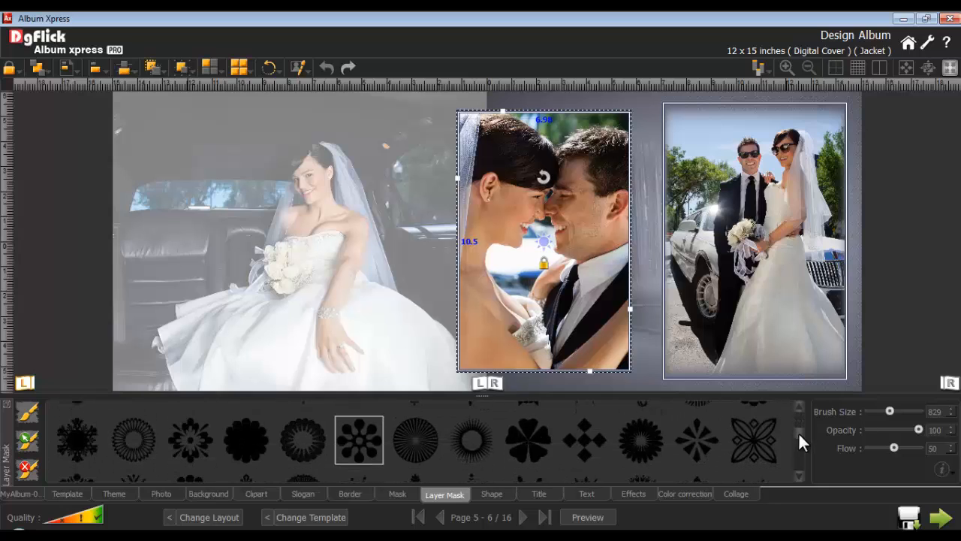
left_click(361, 439)
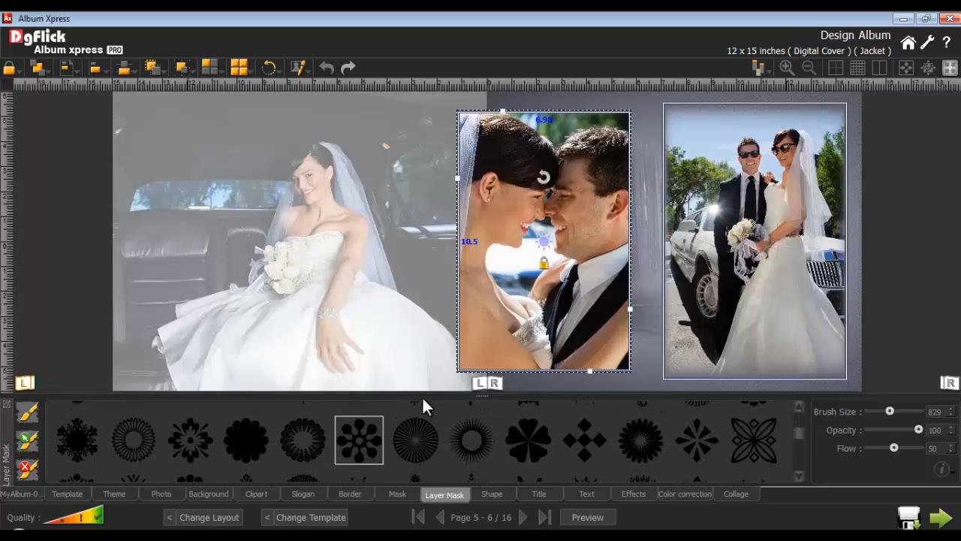
left_click(469, 347)
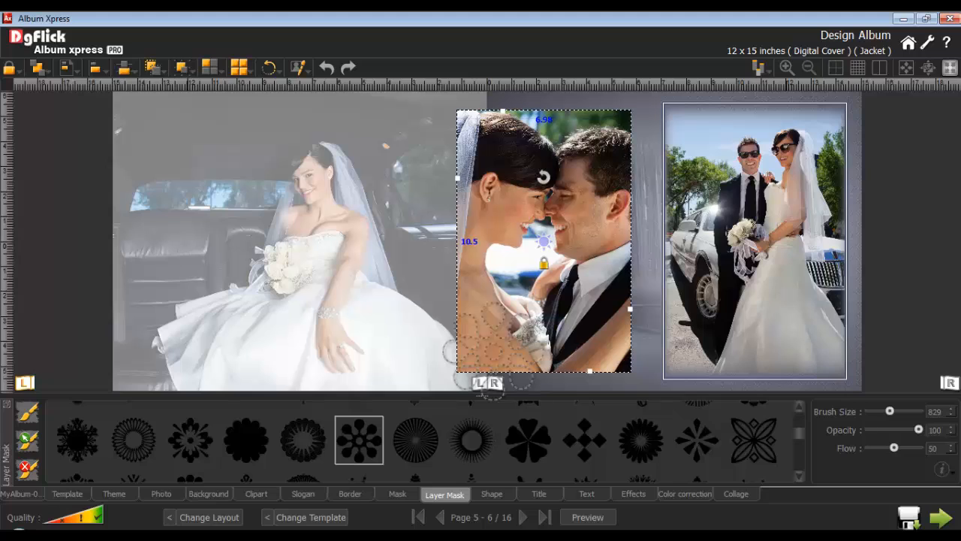
left_click(26, 443)
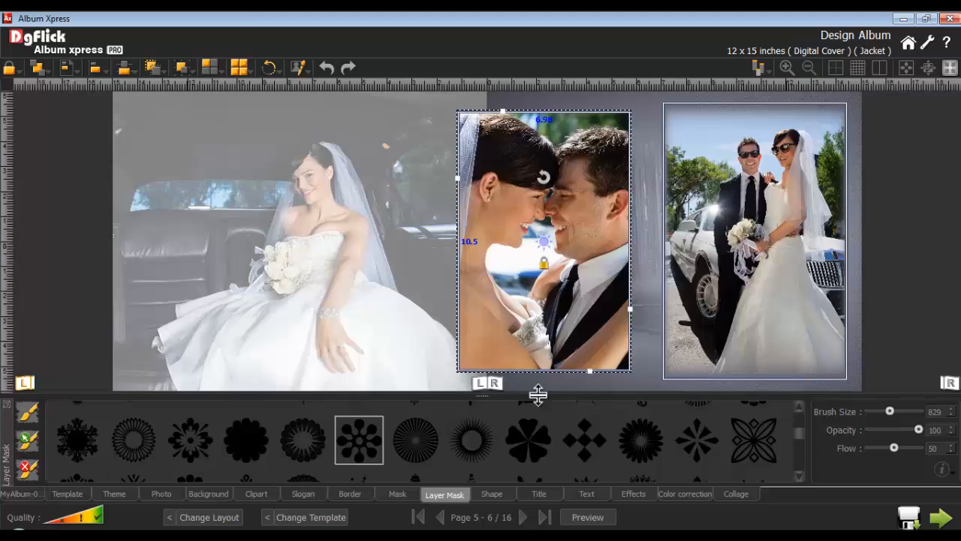
left_click(566, 381)
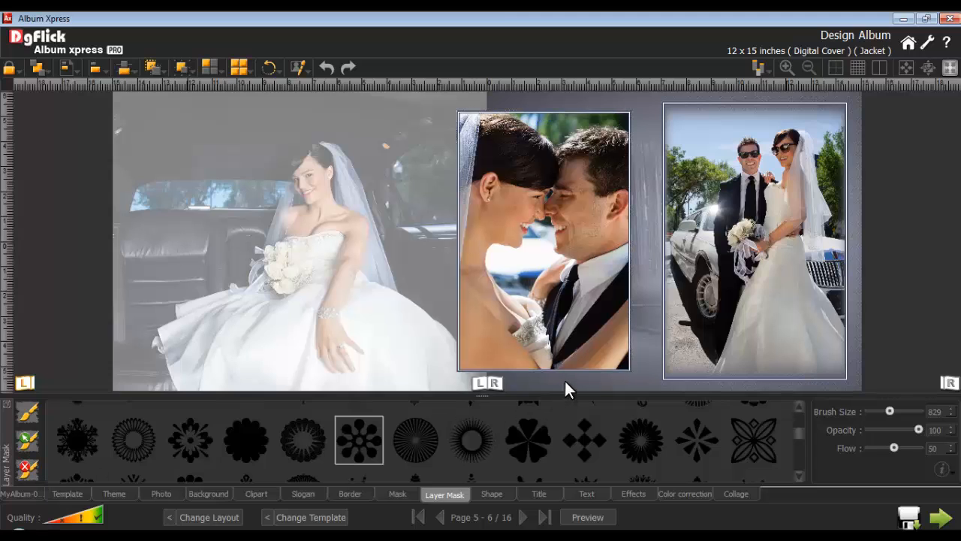
- Go to pages 7 - 8 and place the photo of the couple in sunglasses on the left page, about 11.6 by 7.73 inches
left_click(524, 517)
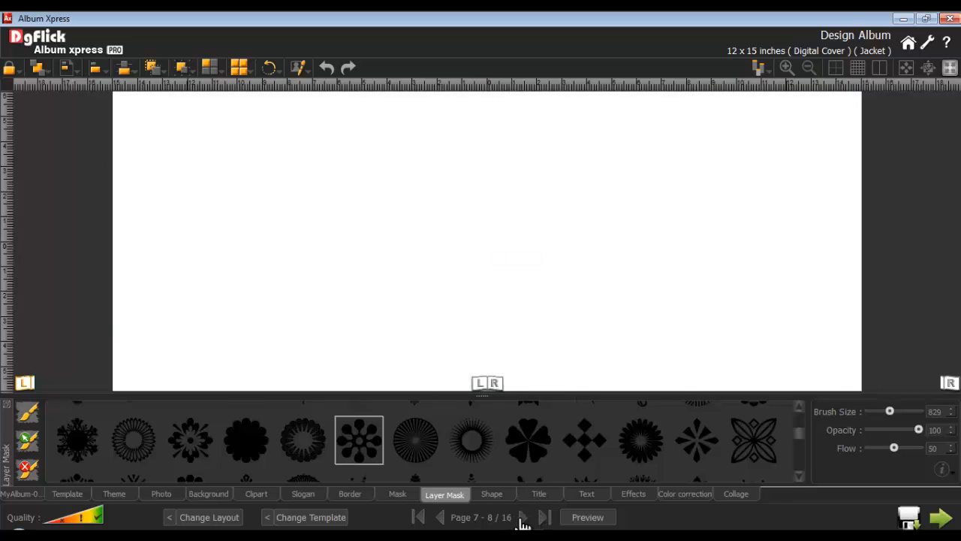
left_click(161, 494)
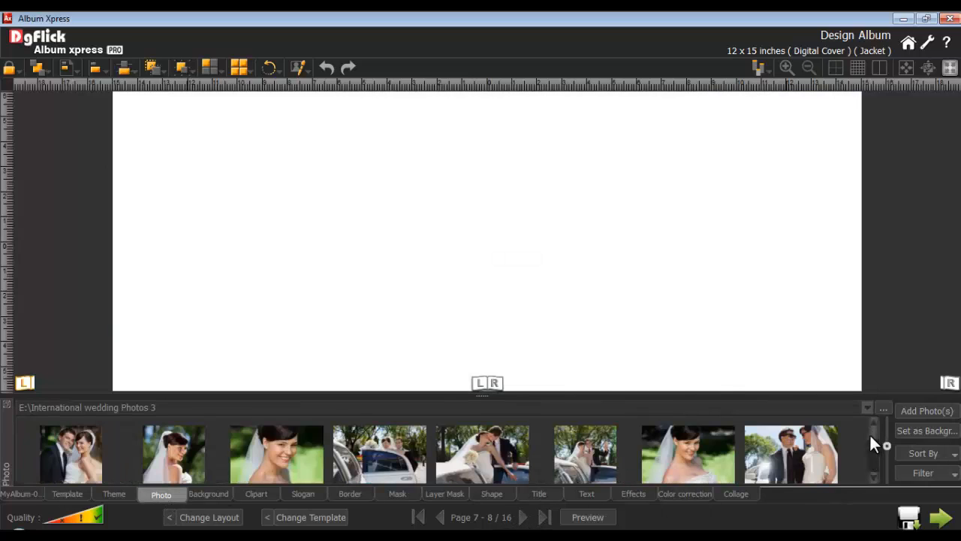
left_click_drag(791, 453, 594, 318)
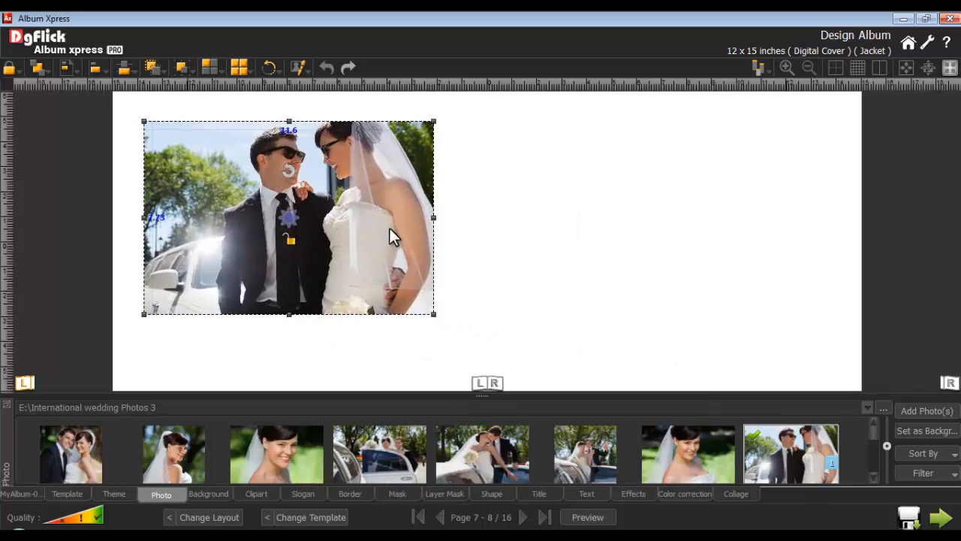
- Split the photo into 3 rows and 3 columns with 30 horizontal and vertical spacing, and break it into separate pieces
left_click(241, 65)
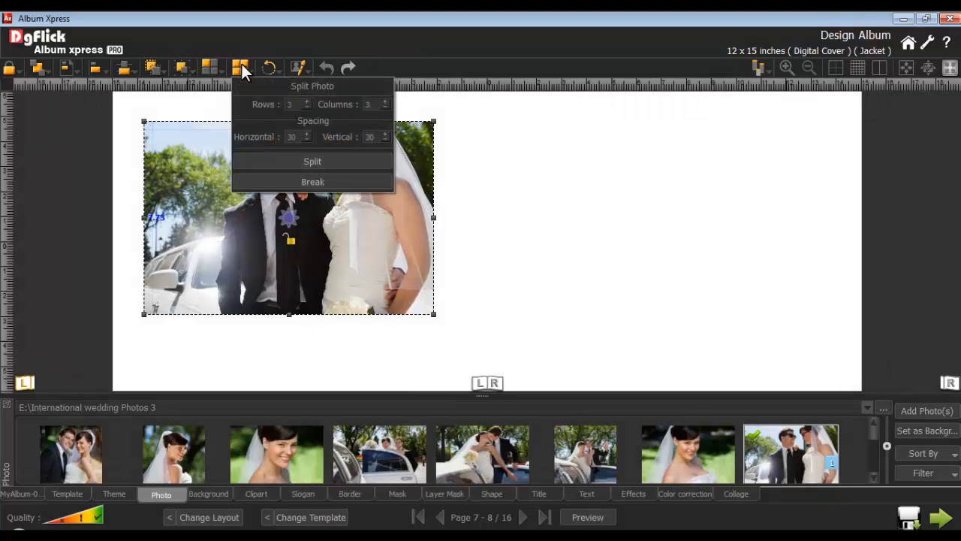
left_click(293, 104)
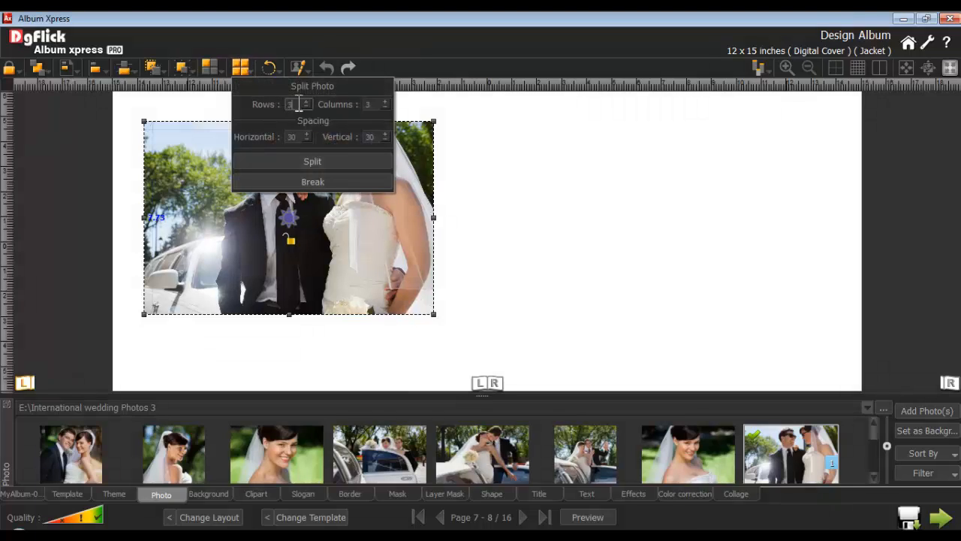
left_click(371, 104)
left_click(301, 136)
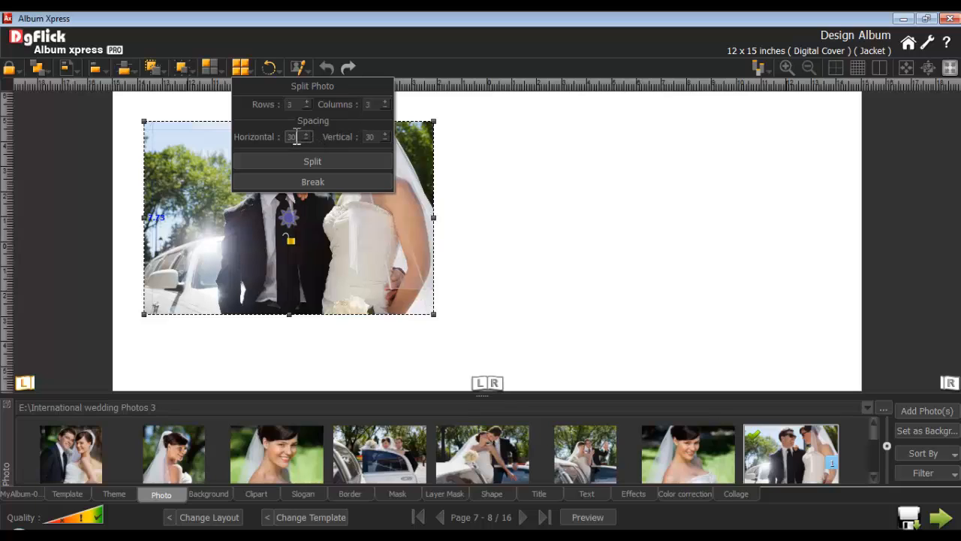
left_click(373, 137)
left_click(312, 159)
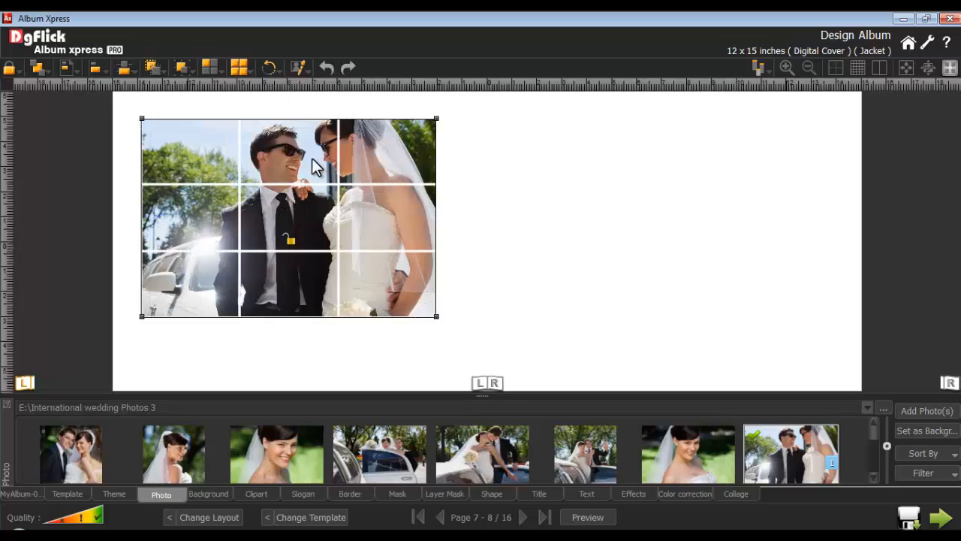
left_click(241, 66)
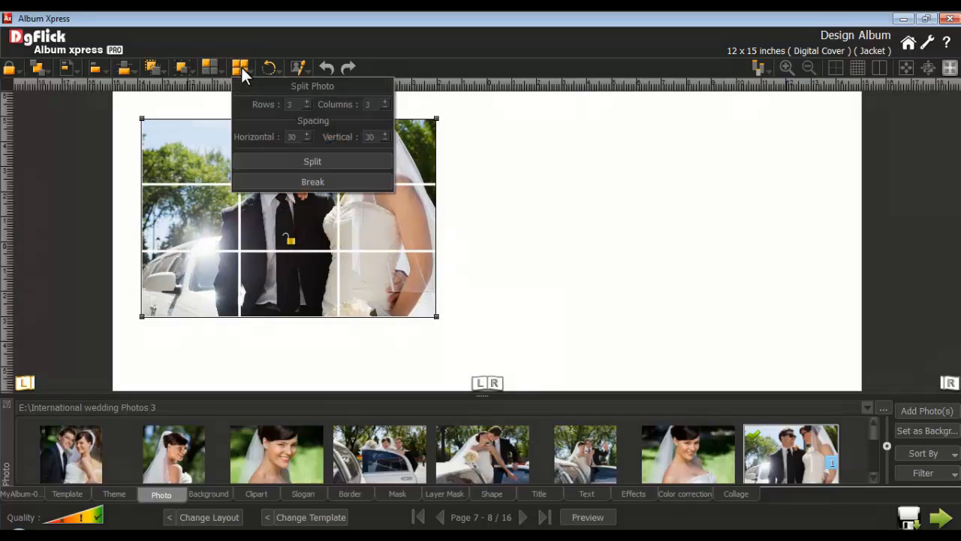
left_click(313, 182)
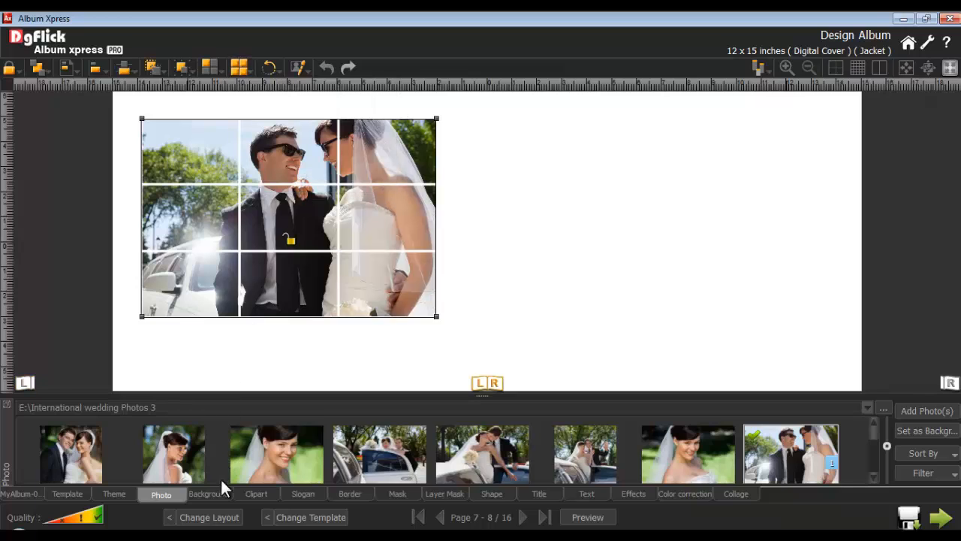
- Apply the Scenery background with the spiral staircase and hanging ivy across the full spread
left_click(209, 494)
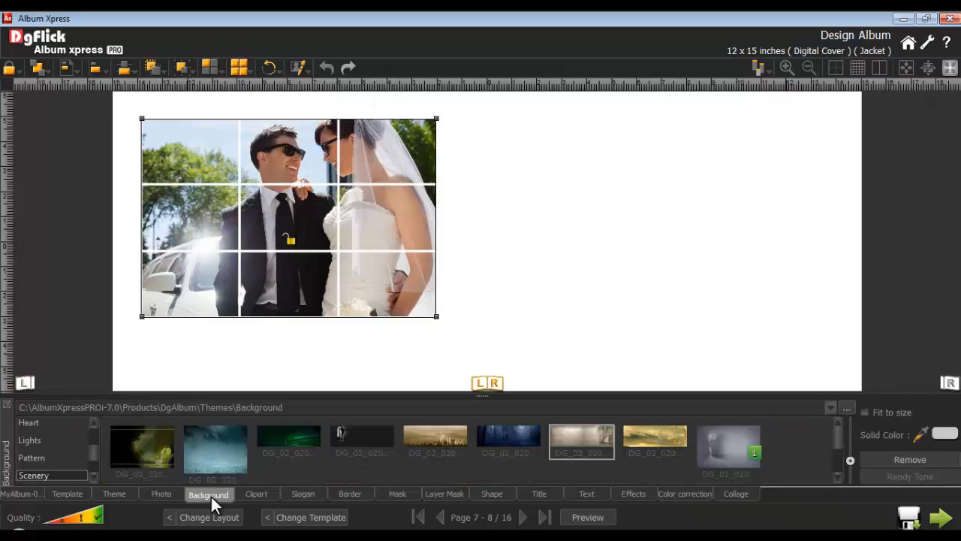
left_click(579, 433)
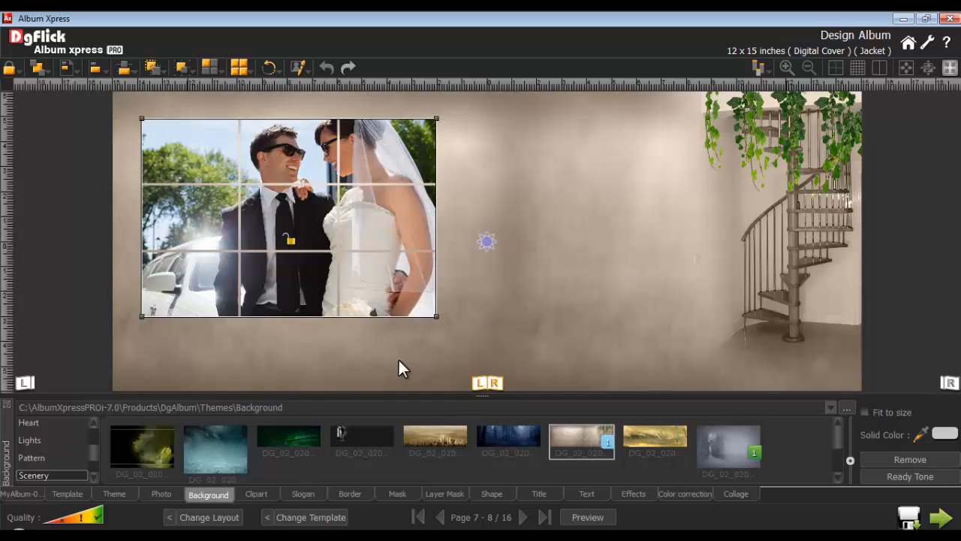
- Colorize the six photo pieces in the middle and right columns with the dark red preset
left_click(314, 223)
left_click(305, 159)
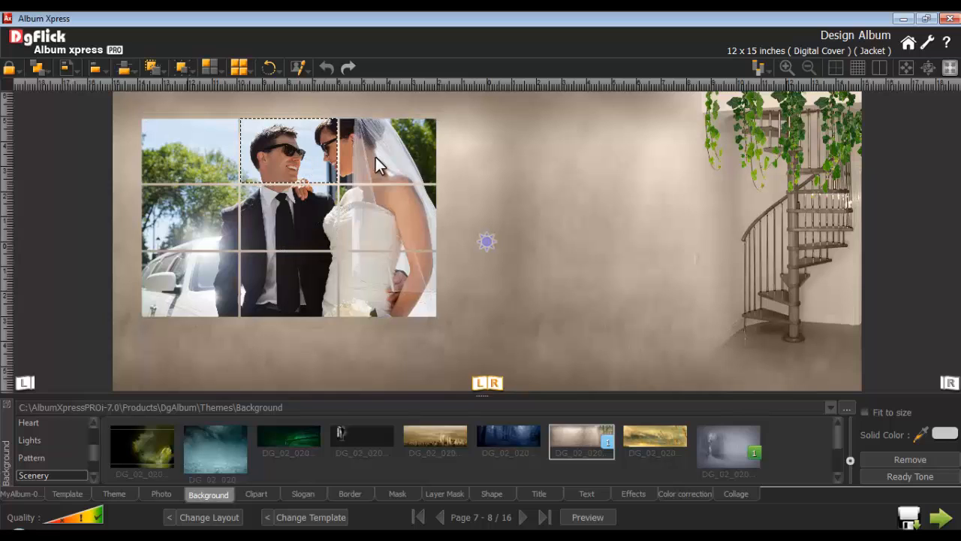
left_click_drag(376, 157, 341, 294)
left_click(631, 493)
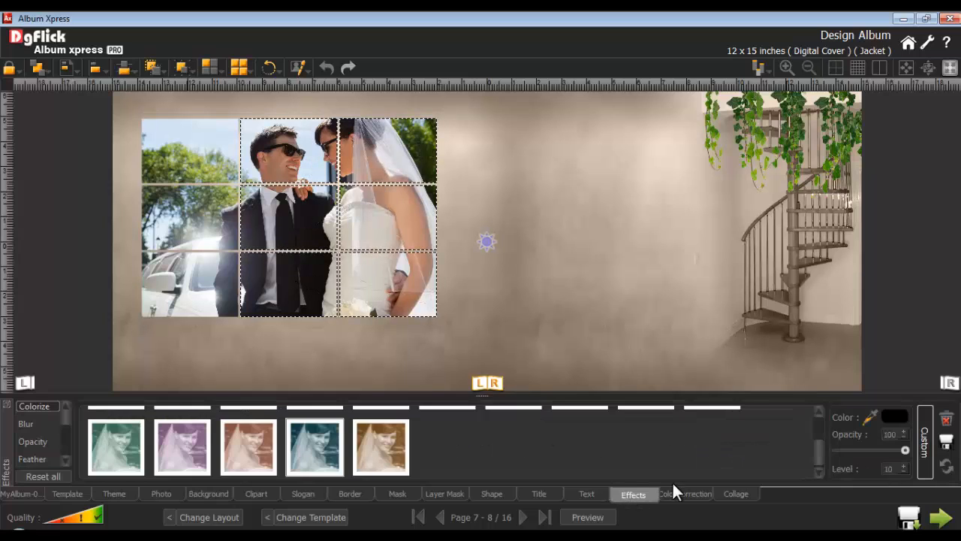
scroll(821, 443, "up", 3)
left_click(655, 444)
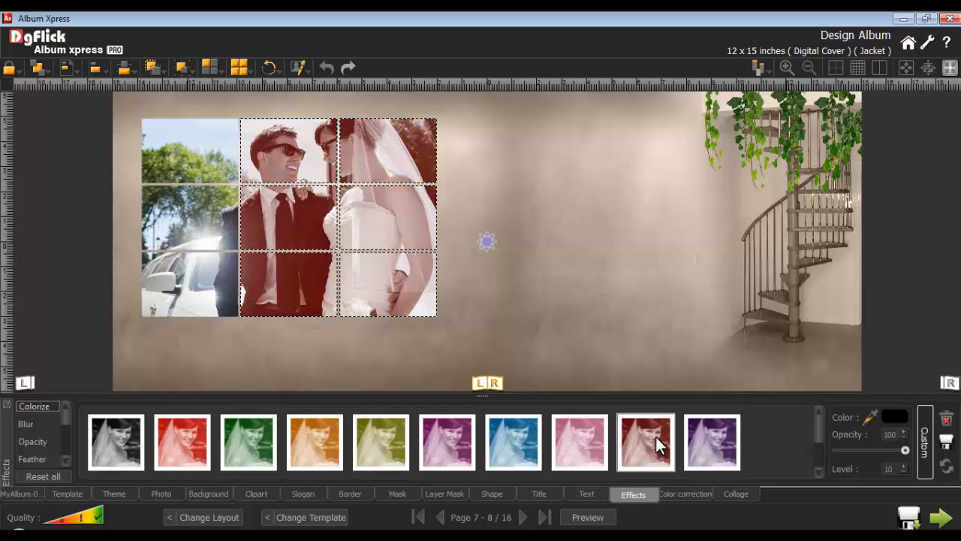
- Set the Colorize opacity to 67 and the level to 7, and save the tone as a custom preset
left_click_drag(905, 449, 883, 450)
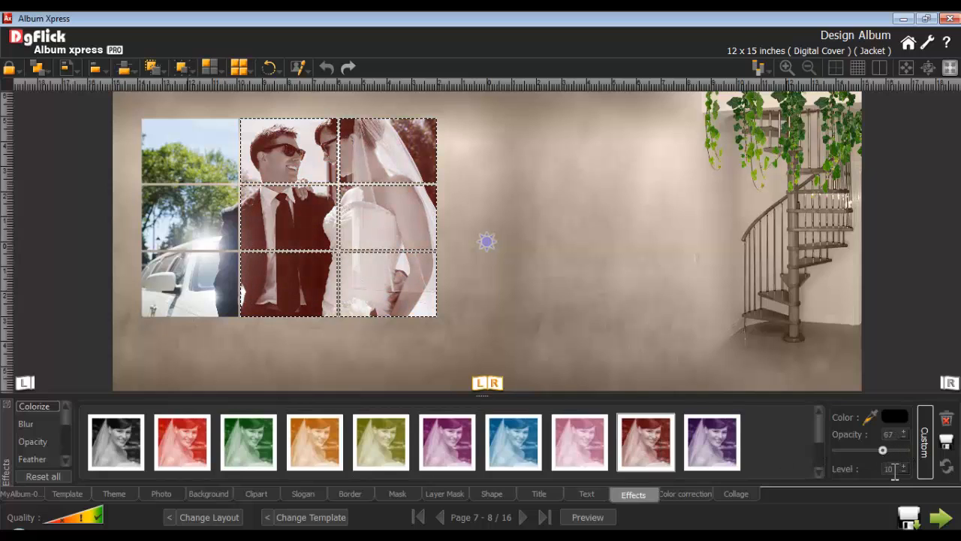
scroll(890, 469, "down", 3)
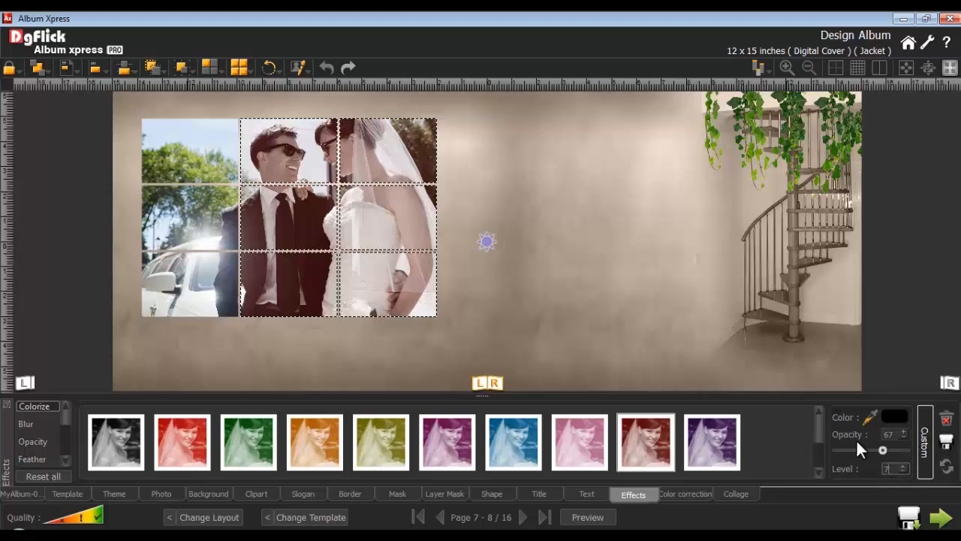
left_click_drag(821, 434, 820, 460)
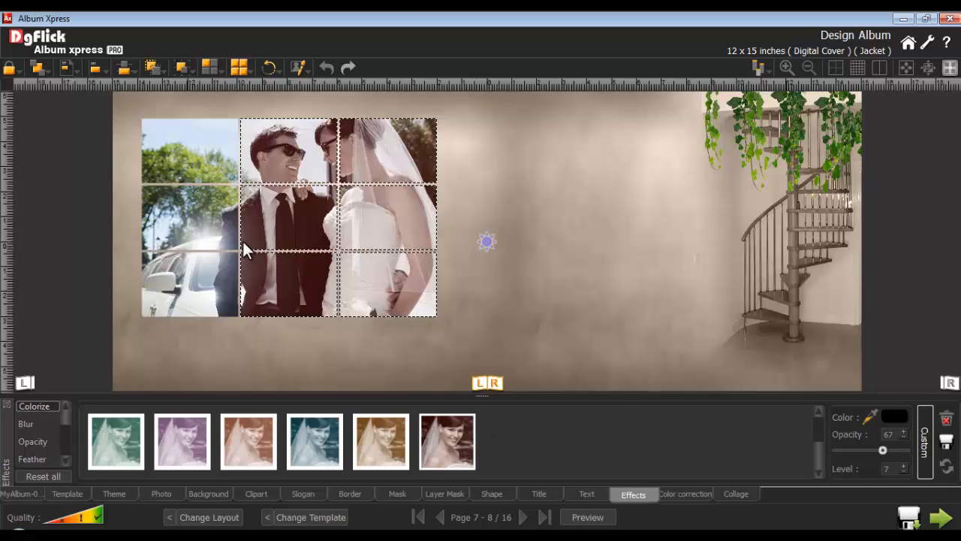
- Copy the effect from the top middle photo piece and paste it onto the three pieces in the left column
left_click(279, 154)
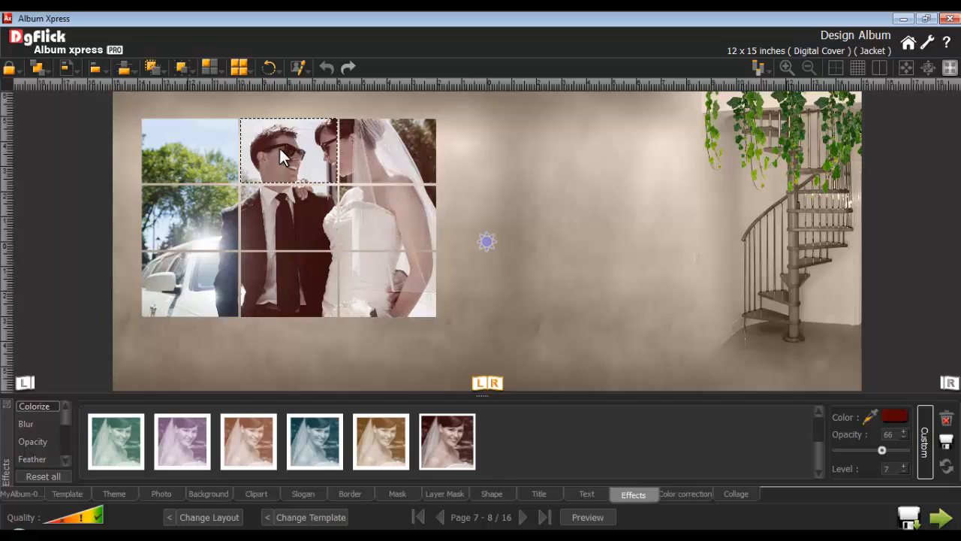
right_click(280, 155)
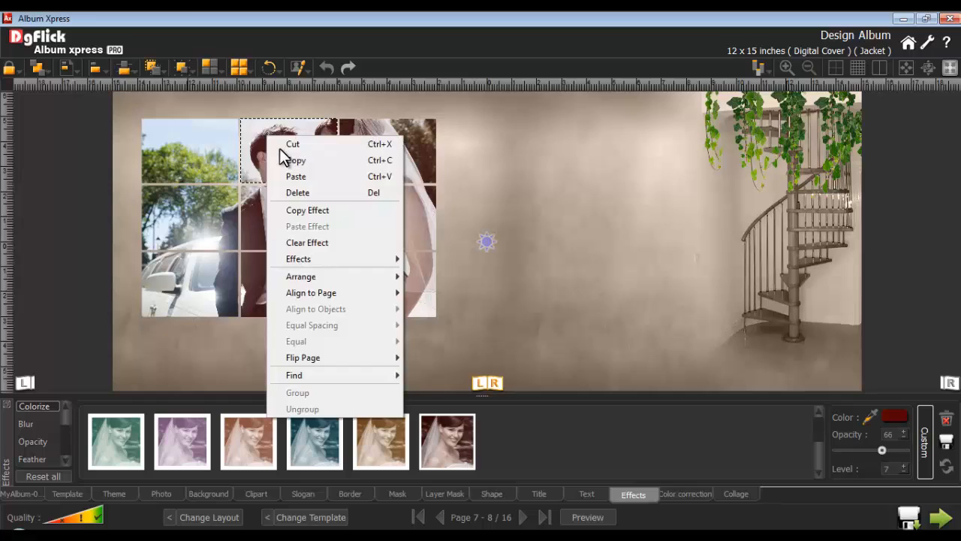
left_click(300, 211)
left_click_drag(193, 153, 199, 271)
right_click(178, 154)
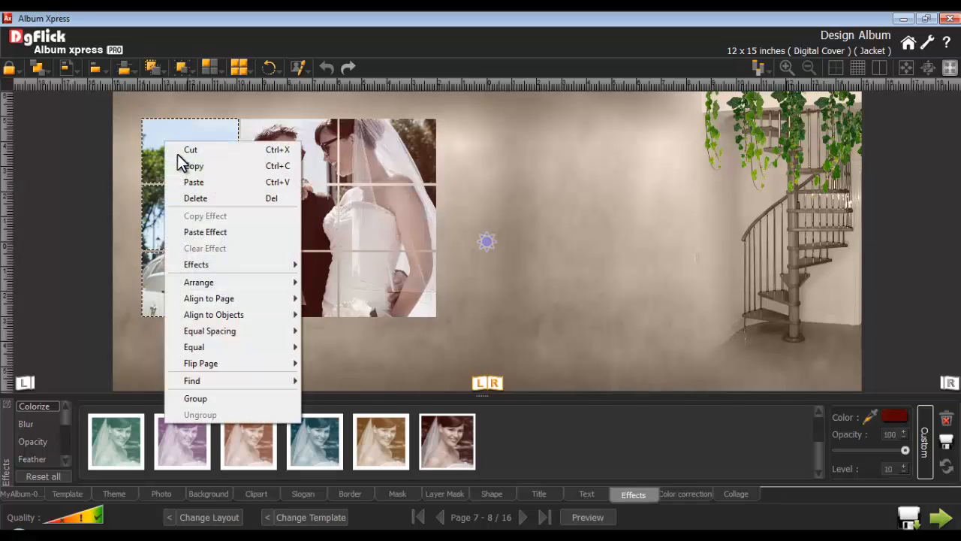
left_click(194, 229)
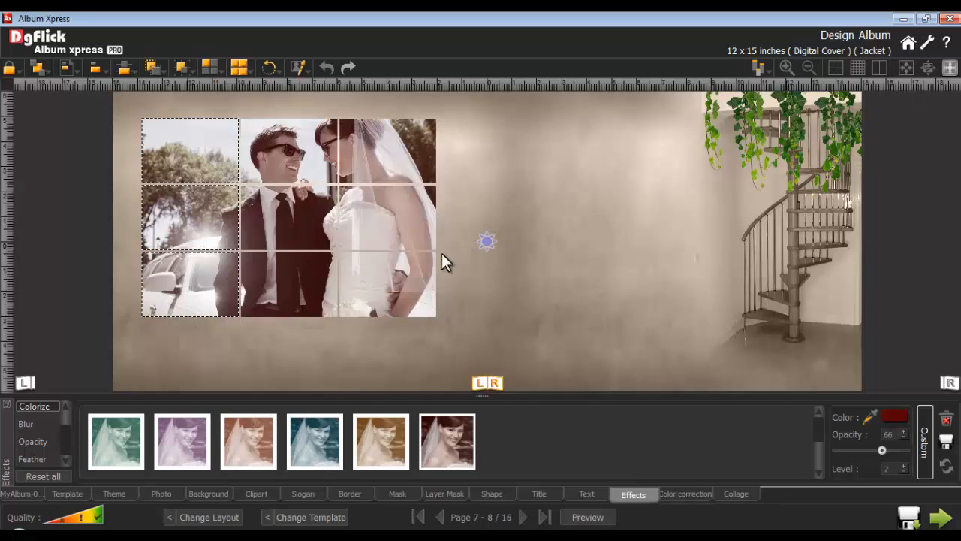
left_click(525, 267)
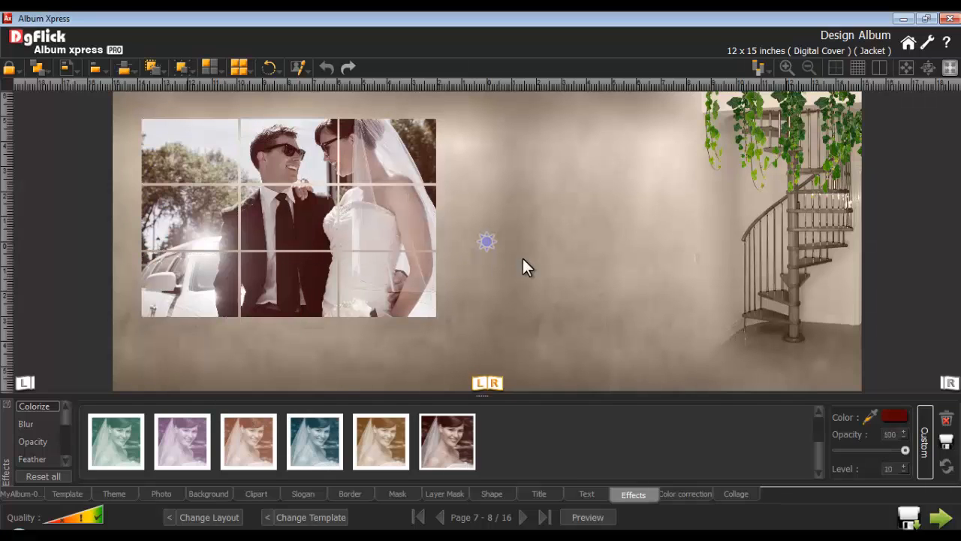
left_click(785, 65)
left_click(804, 62)
left_click(804, 62)
- Go to pages 9 - 10 and apply the black Square_02 Photo template with two staggered frames to the right page only
left_click(522, 516)
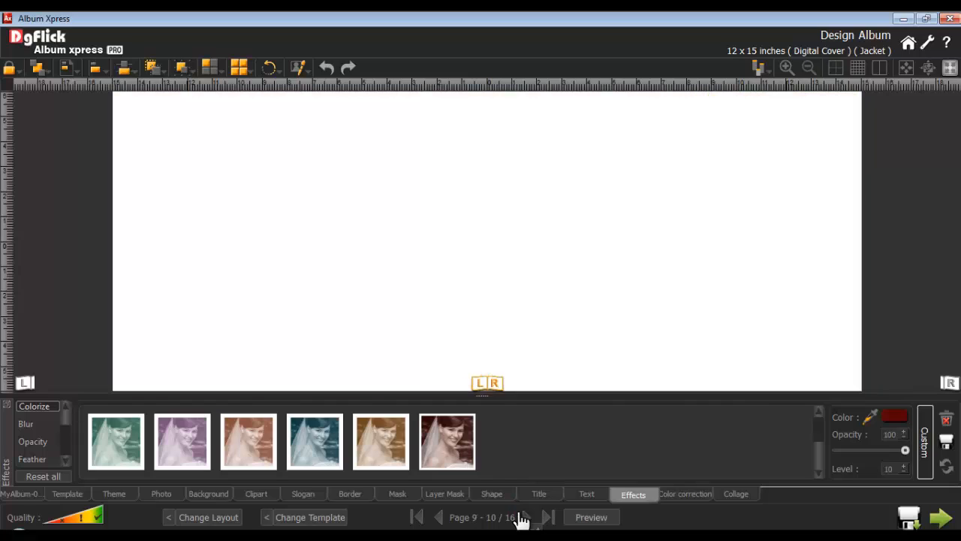
left_click(68, 494)
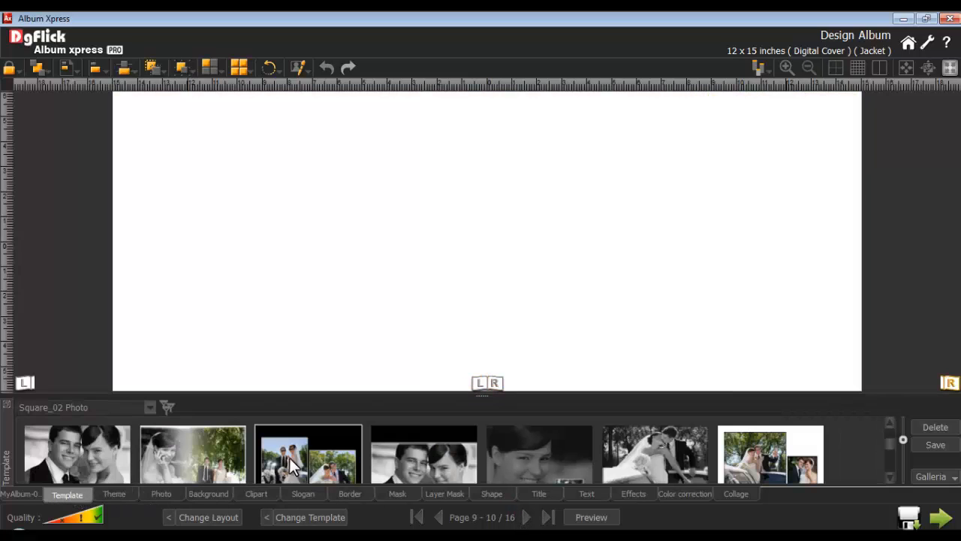
left_click(950, 382)
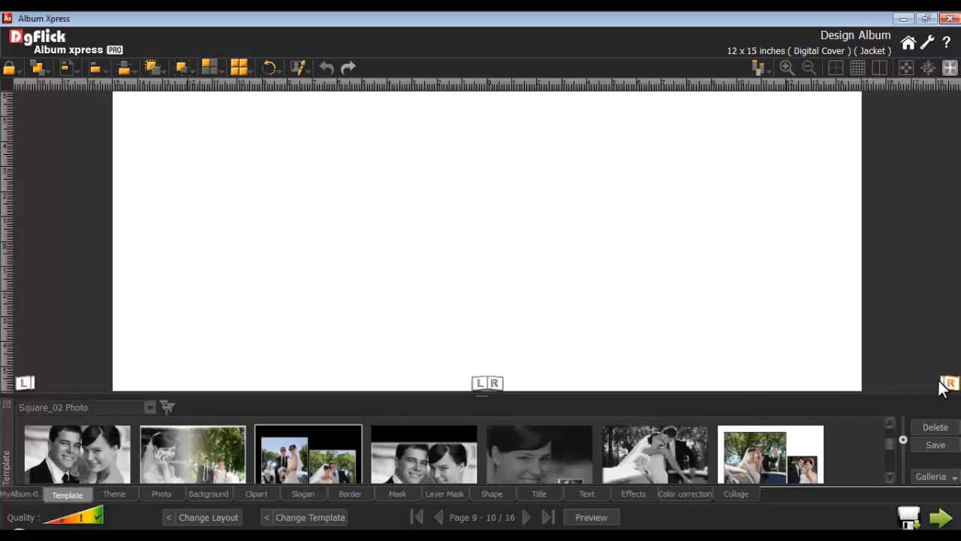
left_click(311, 451)
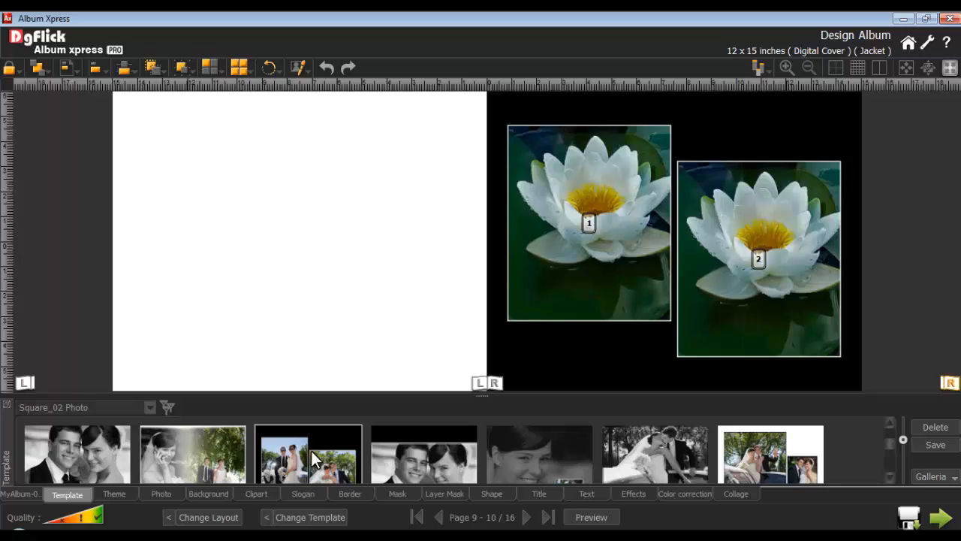
- Flip the pages 9 - 10 spread horizontally and apply the same black two-frame Square_02 Photo template to the empty right page
right_click(709, 116)
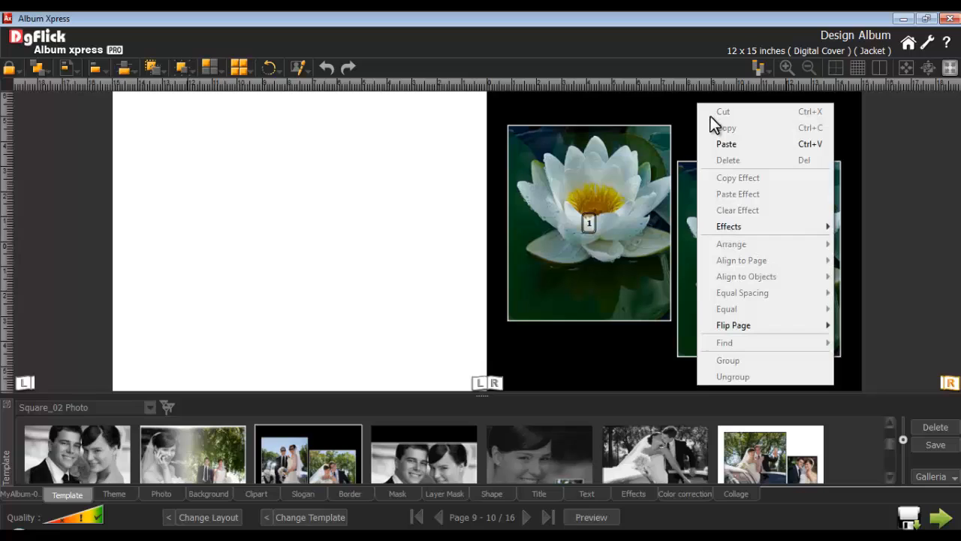
mouse_move(718, 324)
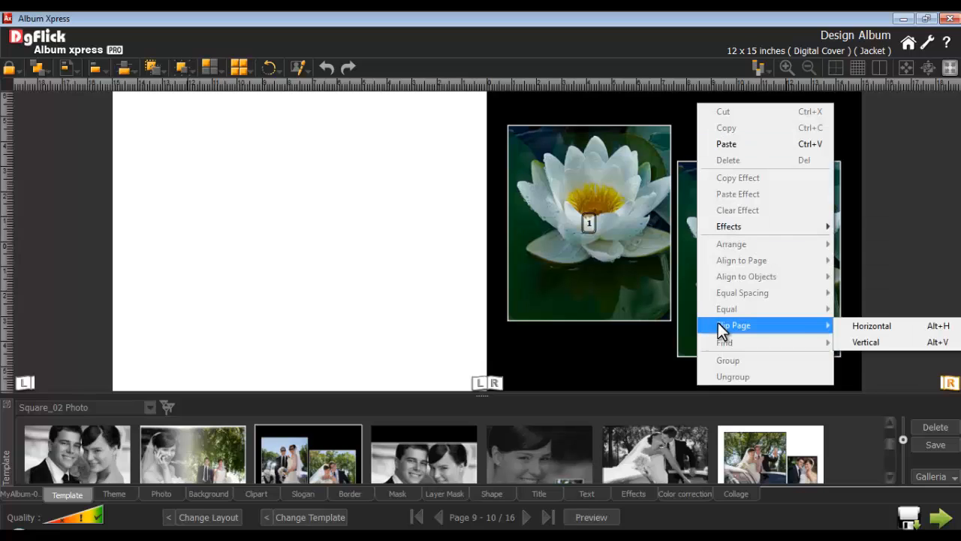
left_click(867, 323)
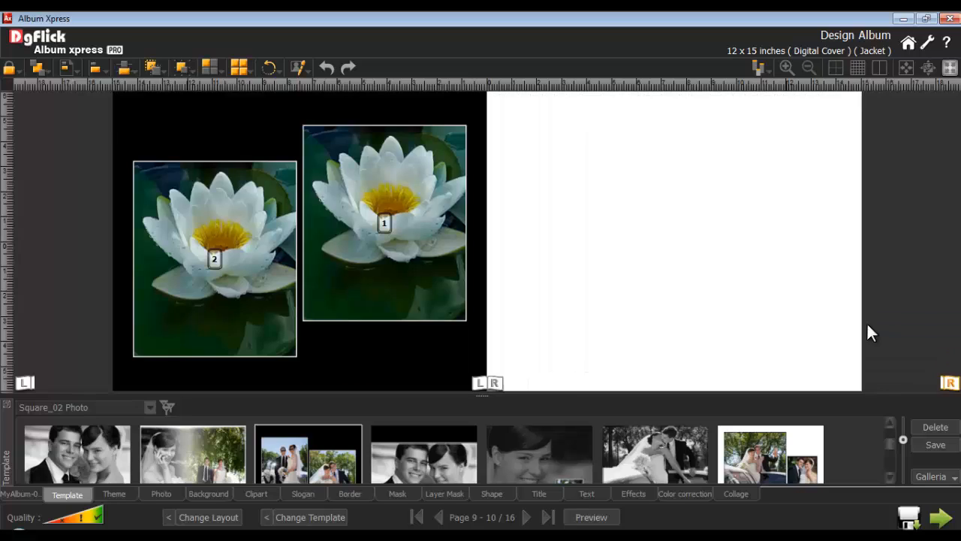
left_click_drag(386, 438, 679, 265)
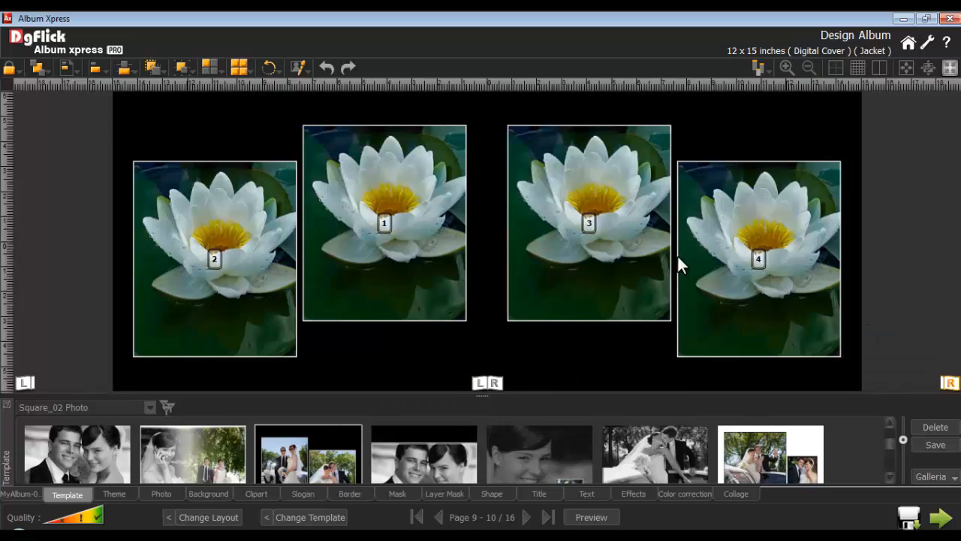
- Fill the four frames on pages 9 - 10 with the photos of the couple at the white car and show the album's page overview
left_click(159, 494)
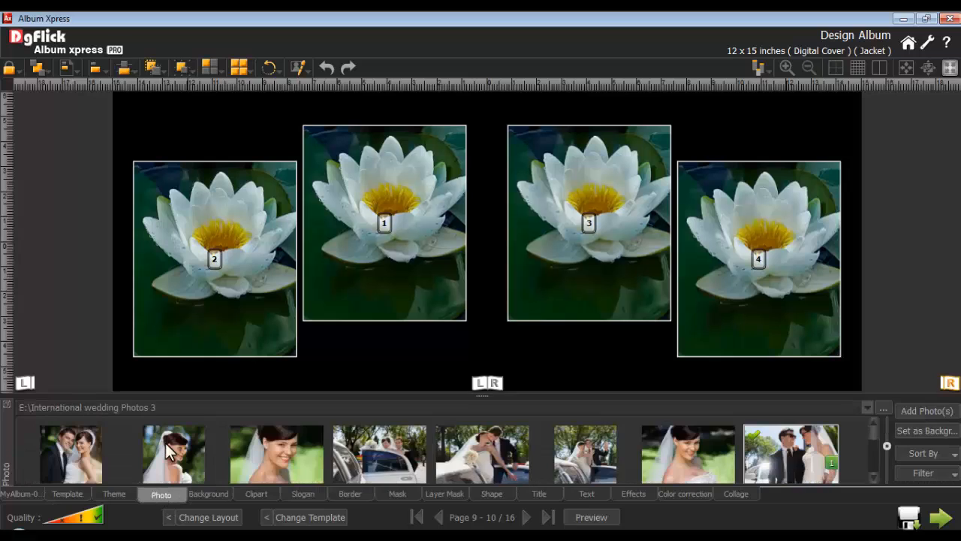
left_click_drag(379, 455, 218, 252)
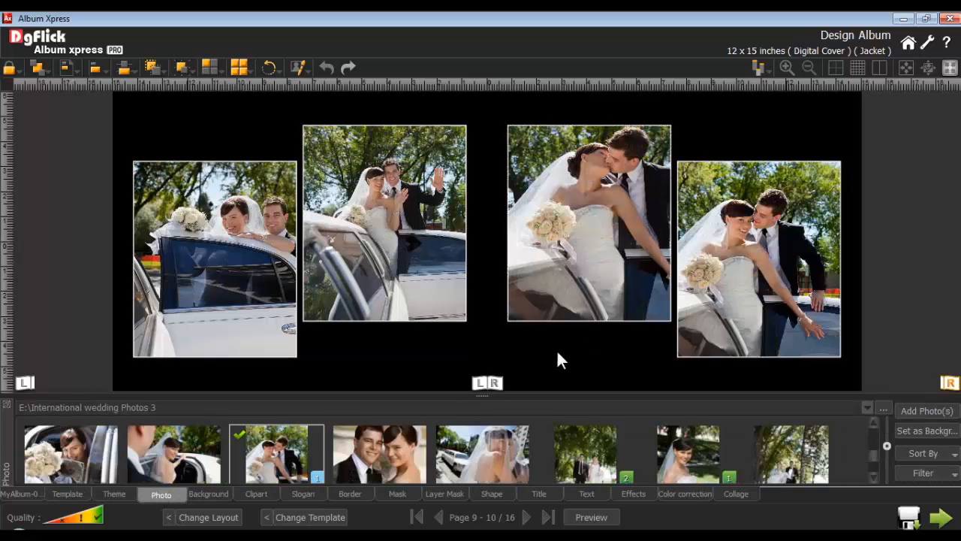
left_click(23, 492)
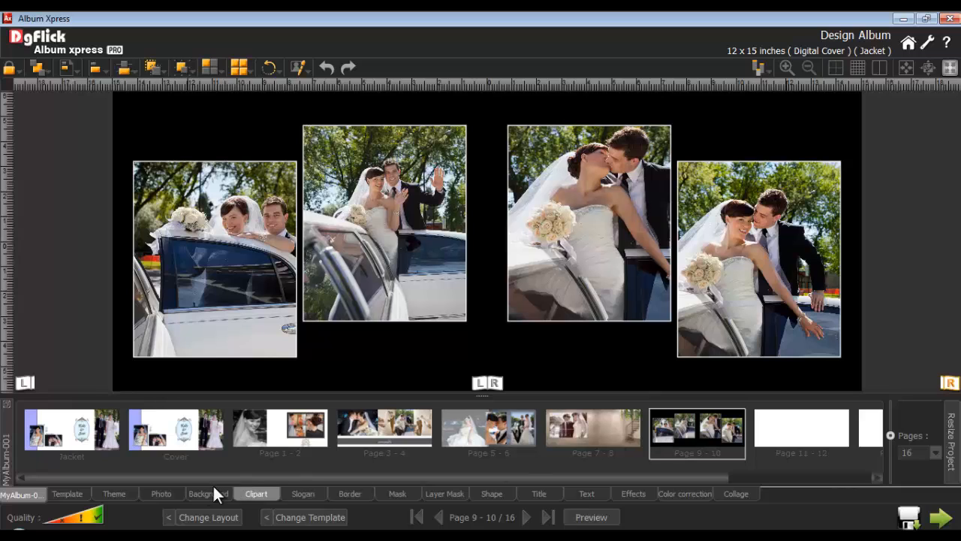
- Filter the wedding photos by Used and by Un Used, restore the filter to All, and return to the album's page overview
left_click(159, 496)
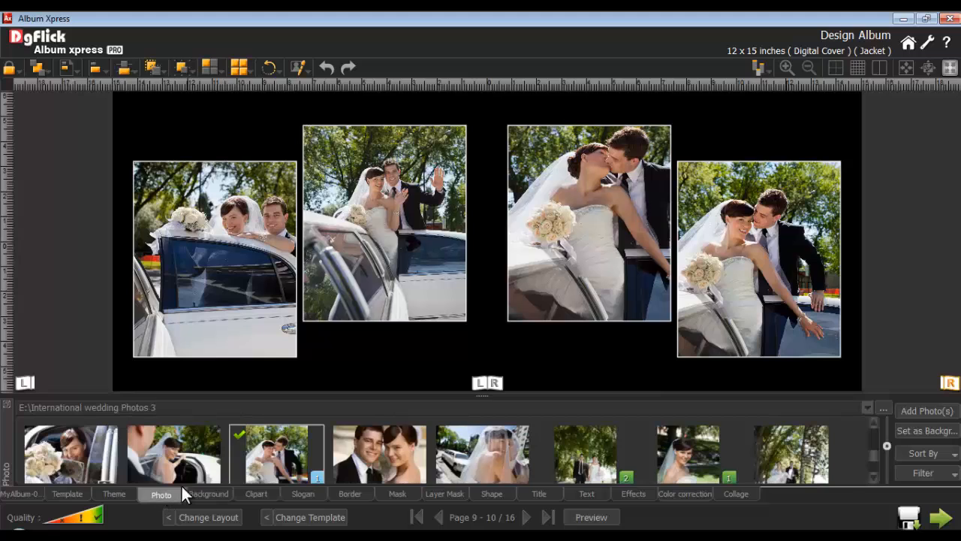
left_click(924, 474)
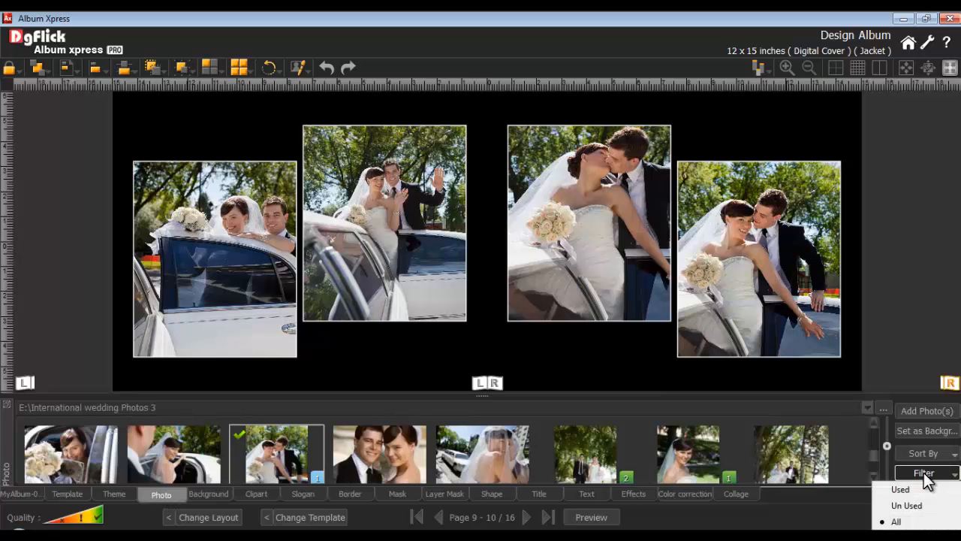
left_click(904, 488)
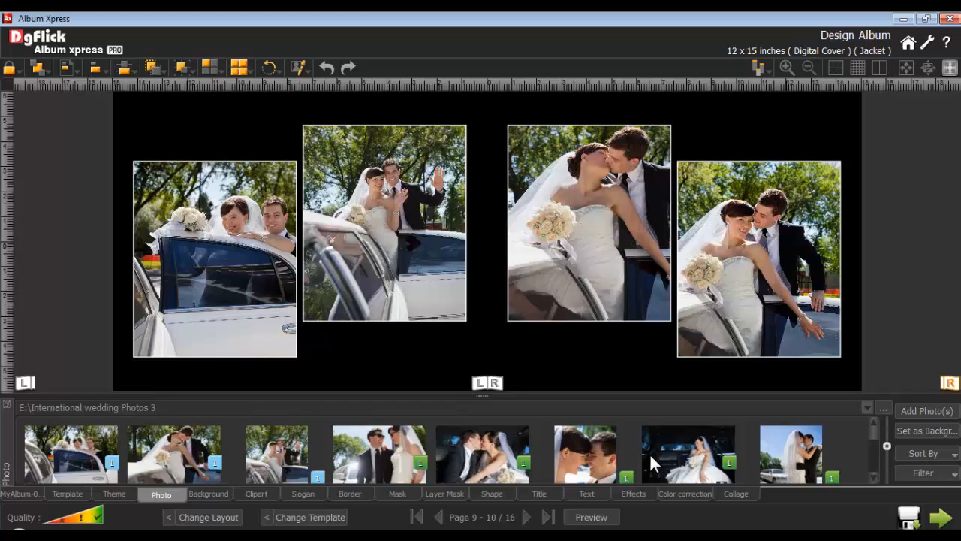
left_click(915, 471)
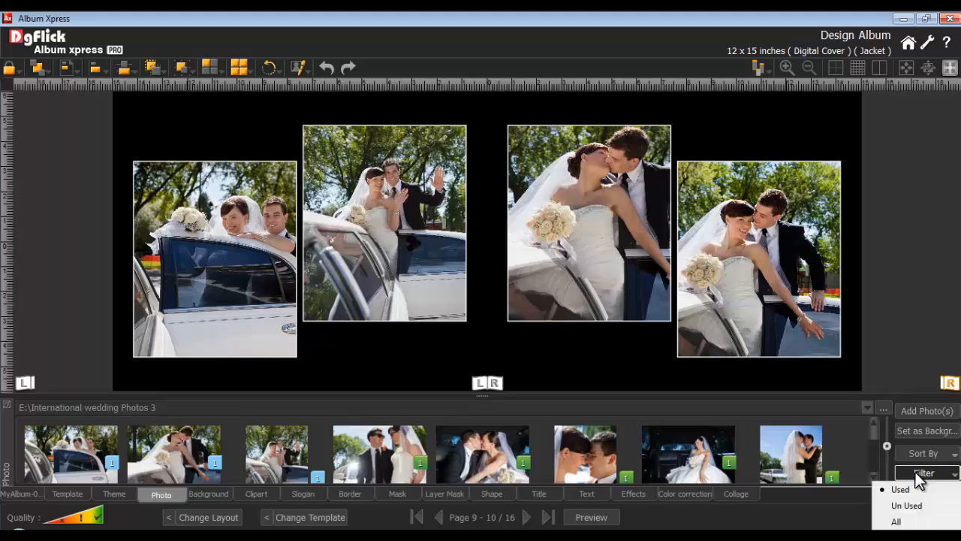
left_click(914, 509)
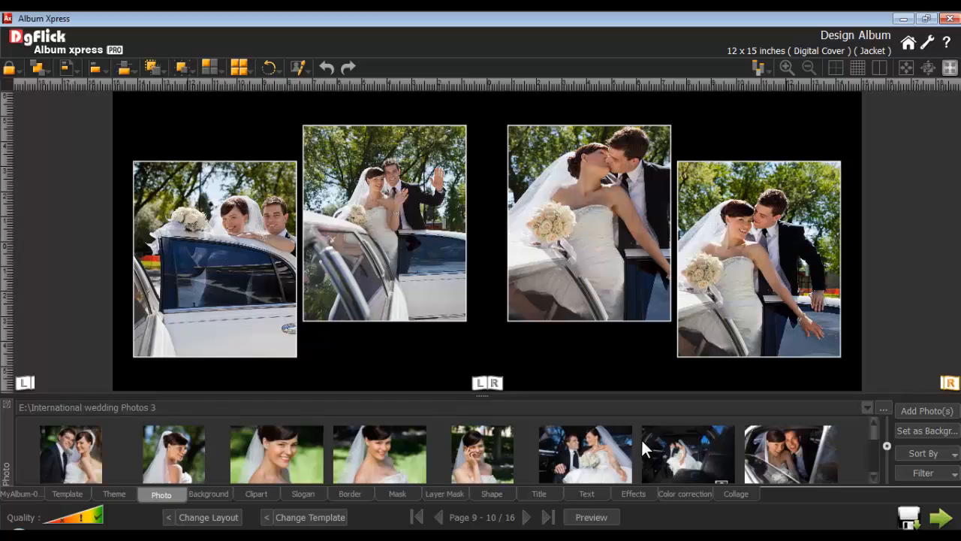
left_click(911, 470)
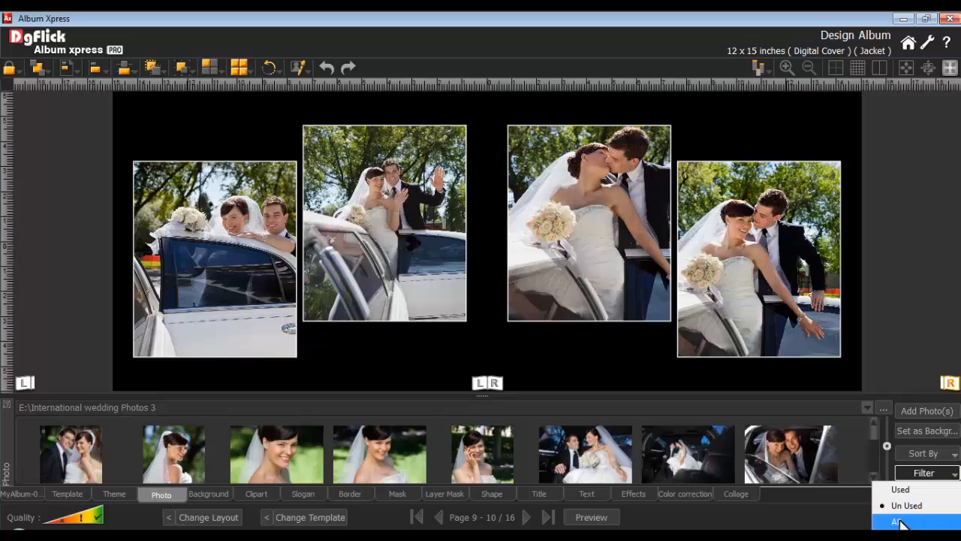
left_click(896, 521)
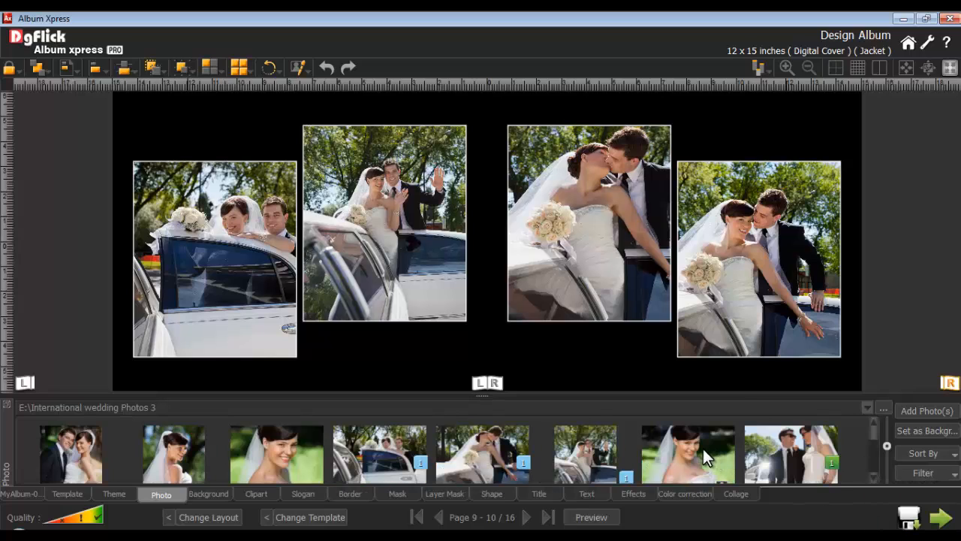
left_click(18, 496)
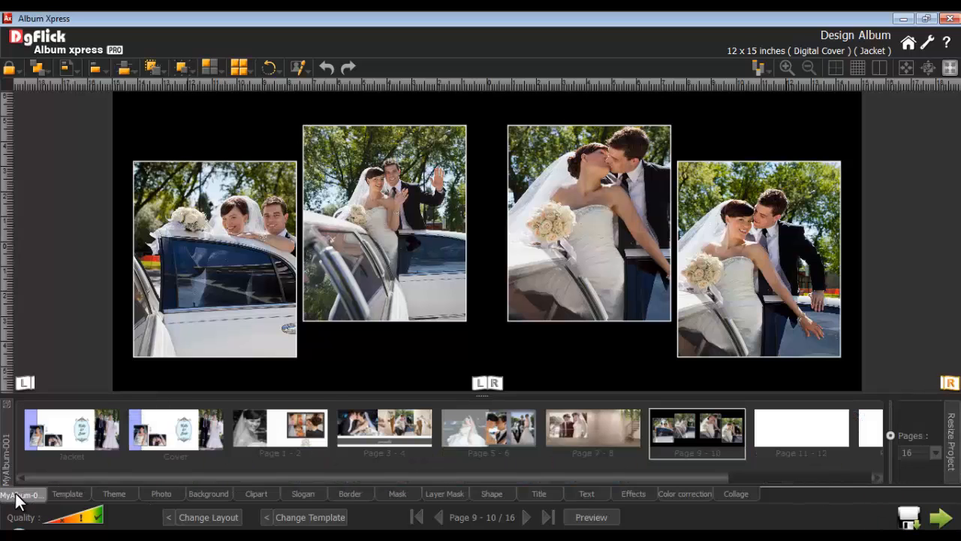